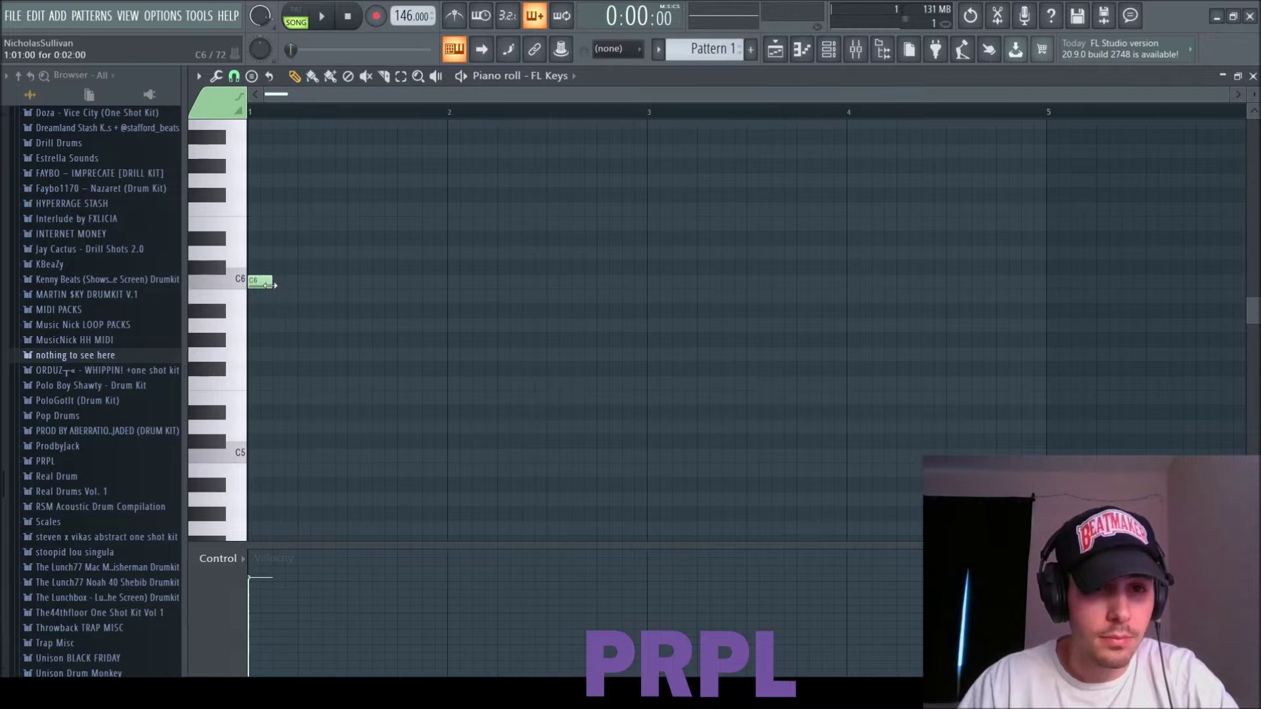
left_click_drag(304, 262, 295, 219)
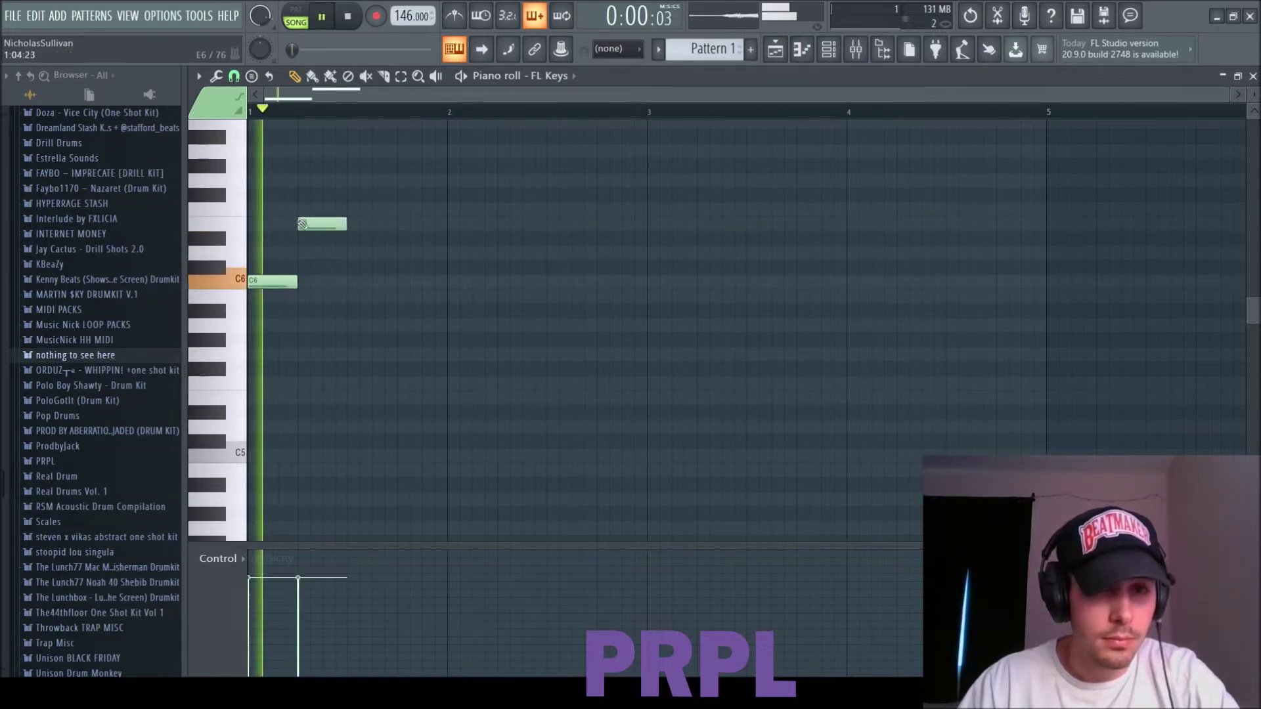
scroll(308, 230, "up", 2)
right_click(319, 310)
key("space")
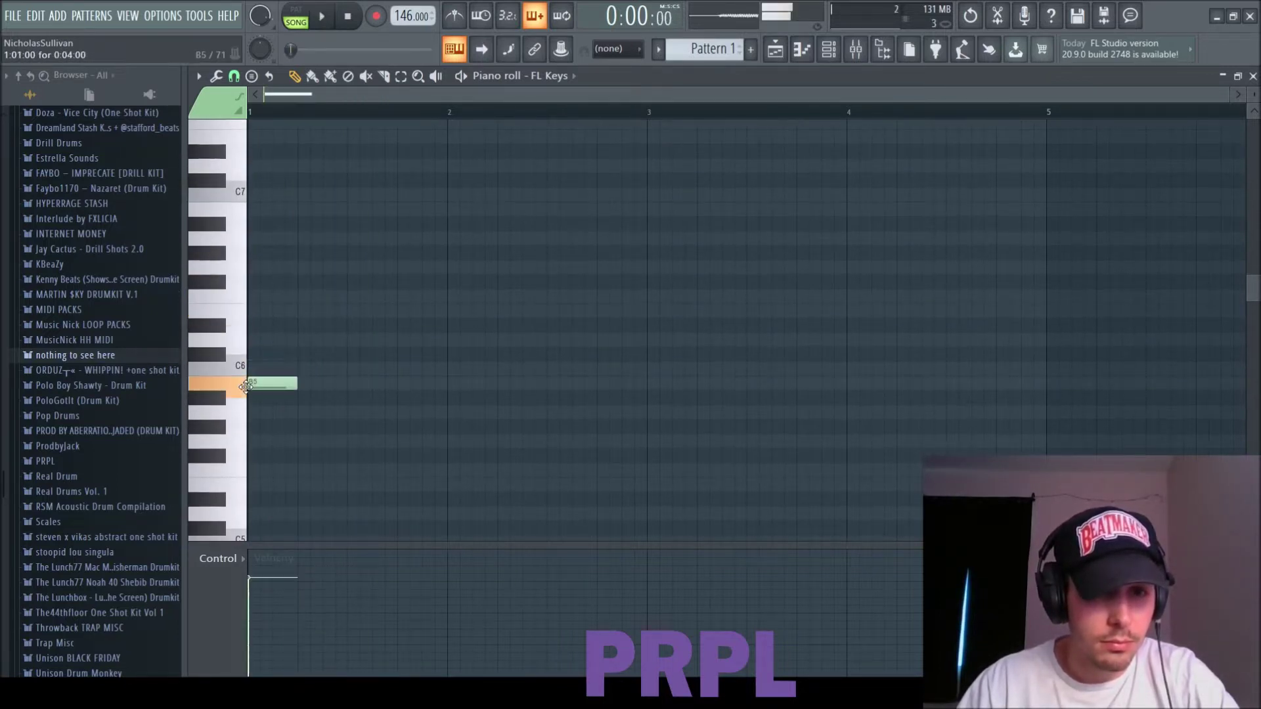
left_click(303, 369)
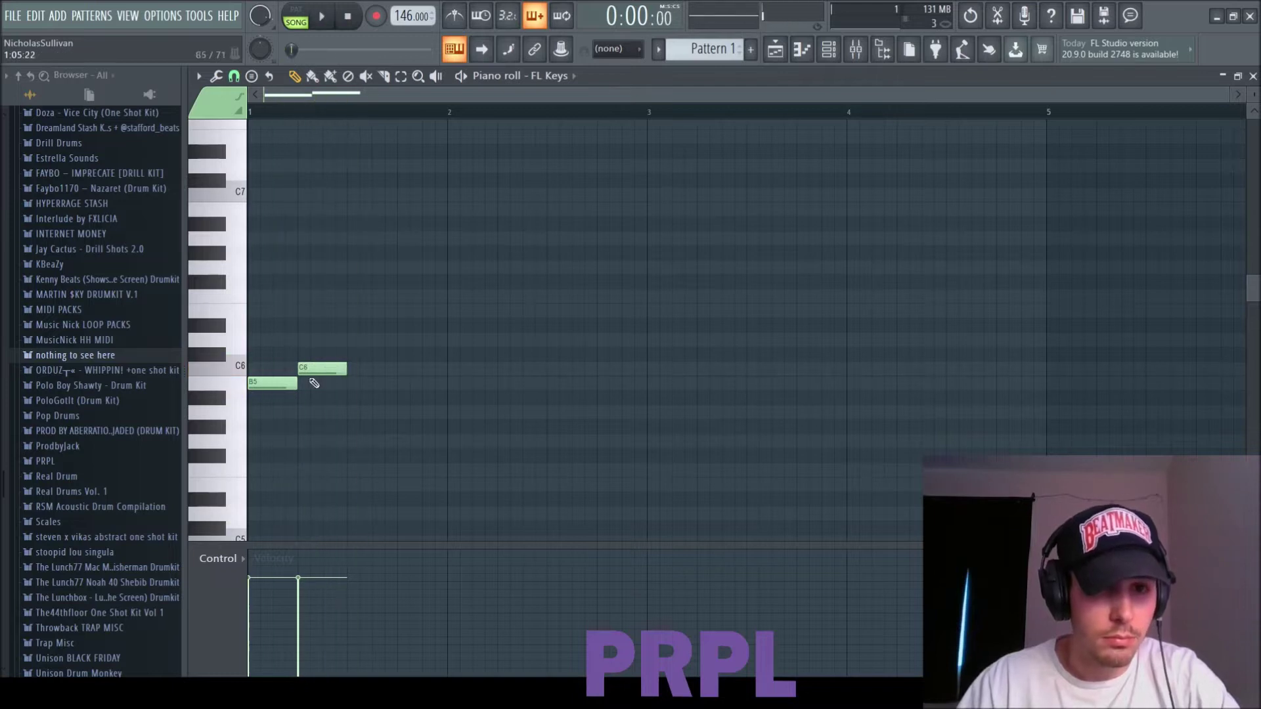
- Open the melody with a one-beat C6 note followed by a D6 note extended to two beats
left_click(249, 370)
left_click_drag(261, 369, 215, 372)
left_click(302, 340)
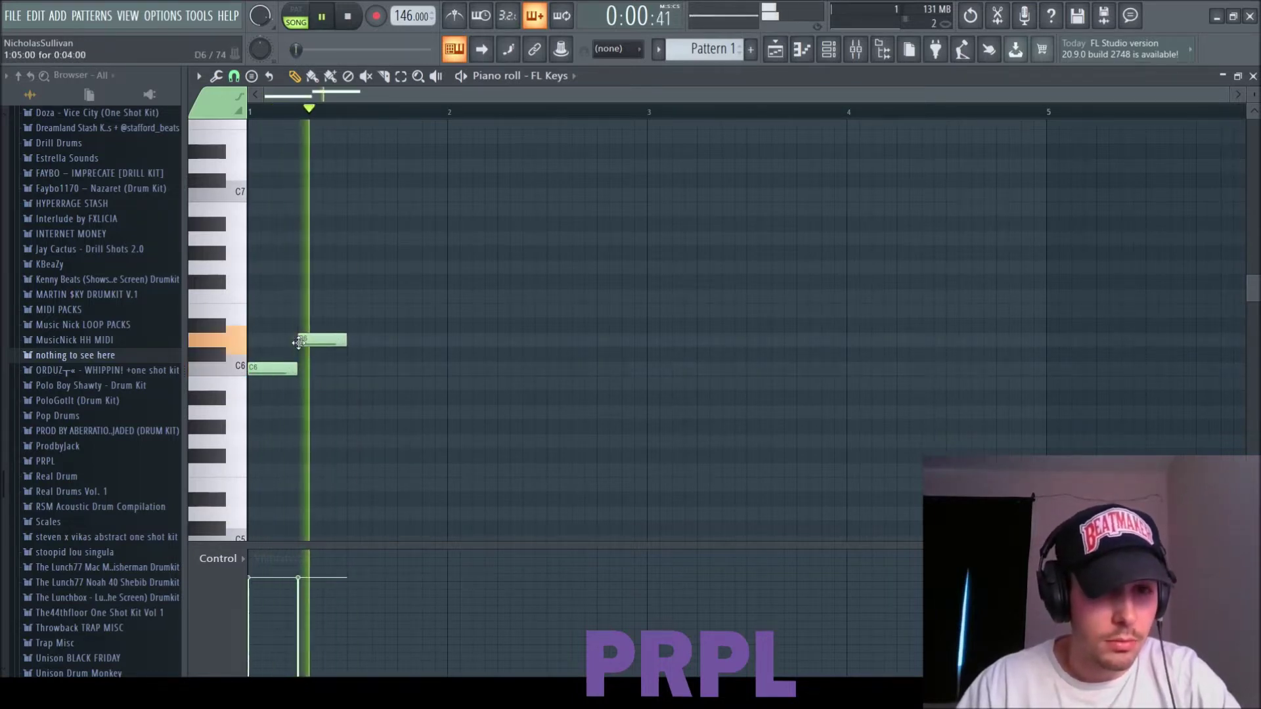
left_click_drag(347, 341, 410, 342)
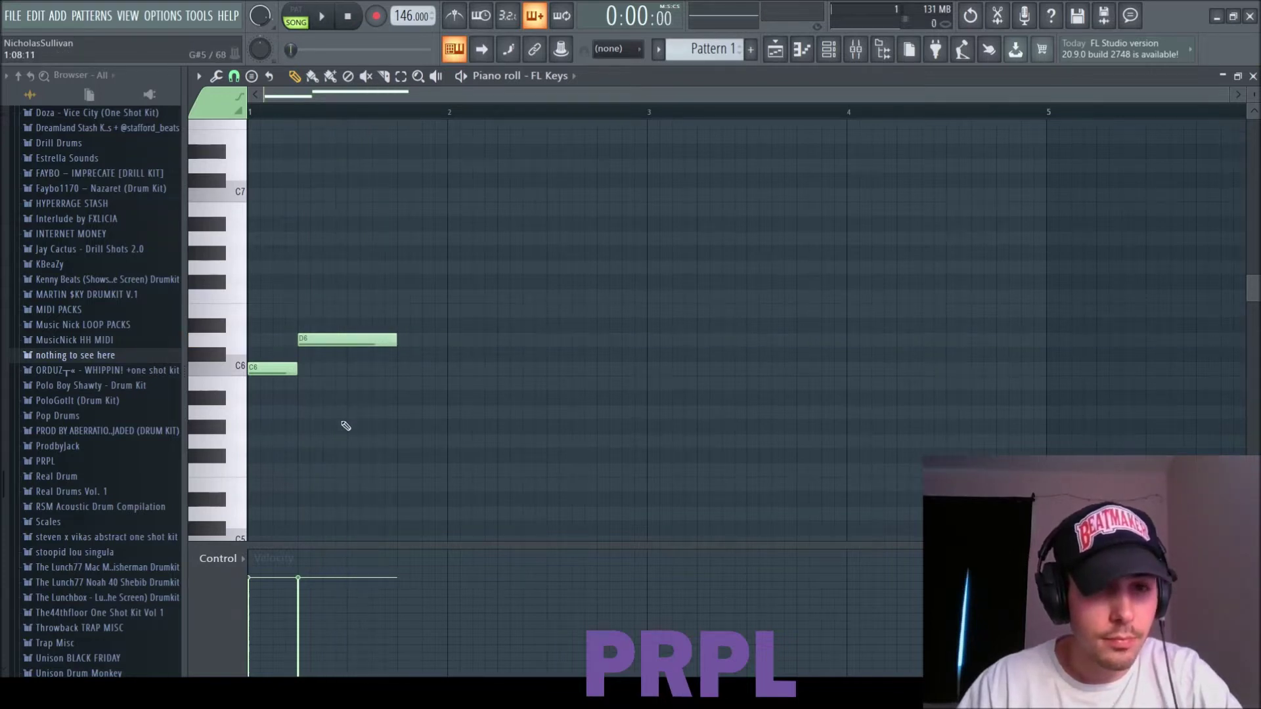
- Add an A4 bass note below the melody and extend it across all of bar 1
scroll(347, 425, "down", 5)
left_click(309, 396)
left_click_drag(195, 392, 190, 368)
key("space")
left_click_drag(346, 369, 447, 373)
key("space")
scroll(417, 331, "up", 2)
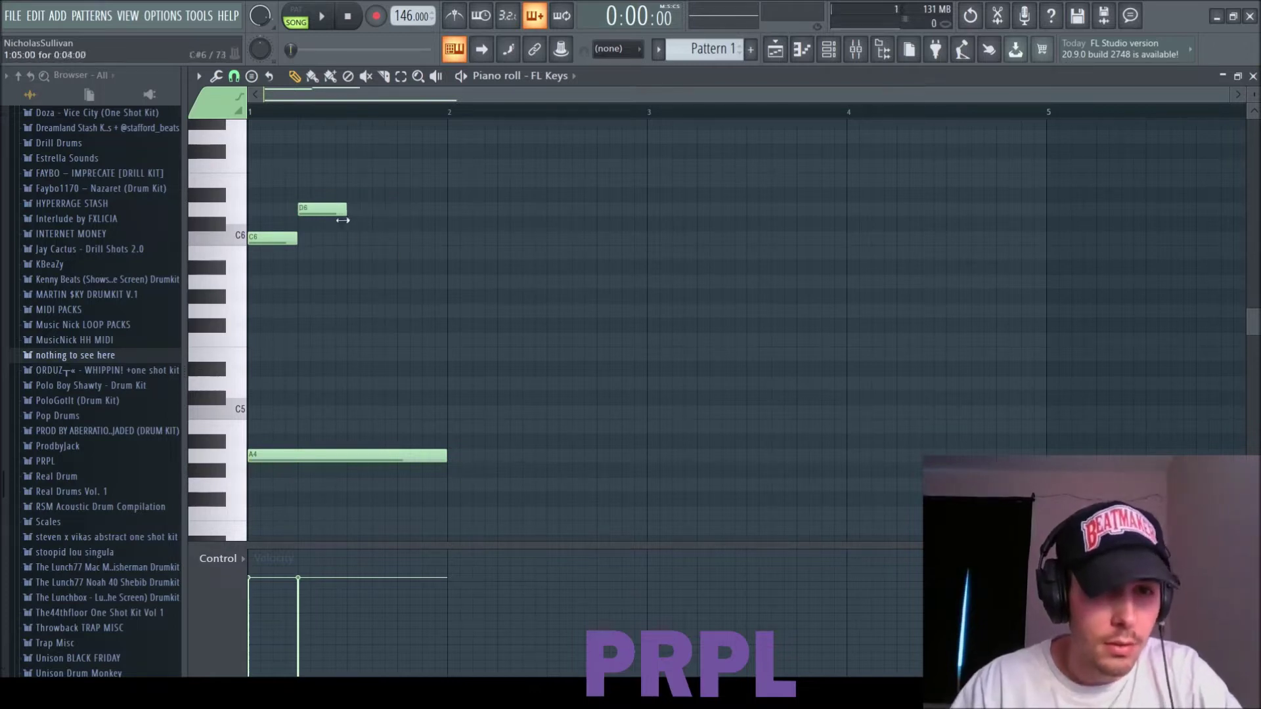
- Shorten the D6 note to half a beat and follow it with a B5 note lasting one and a half beats
key("space")
left_click(331, 181)
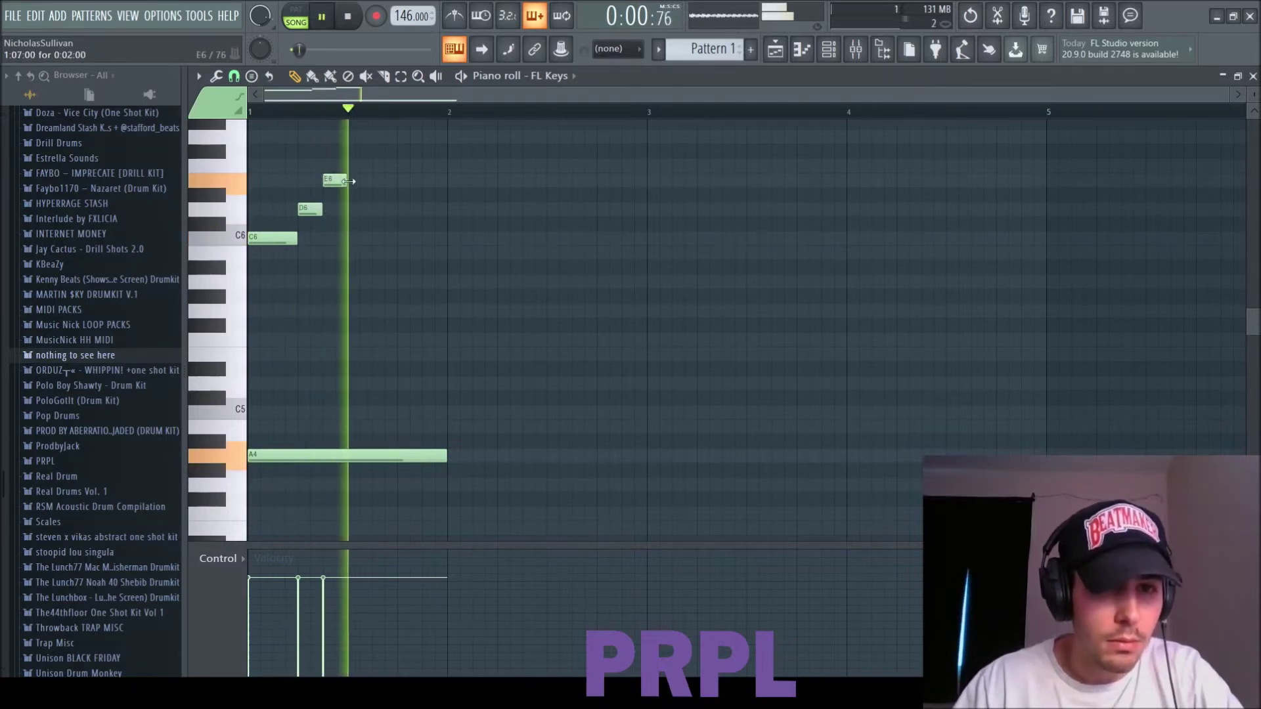
left_click_drag(347, 180, 395, 176)
key("space")
left_click(332, 253)
key("space")
key("space")
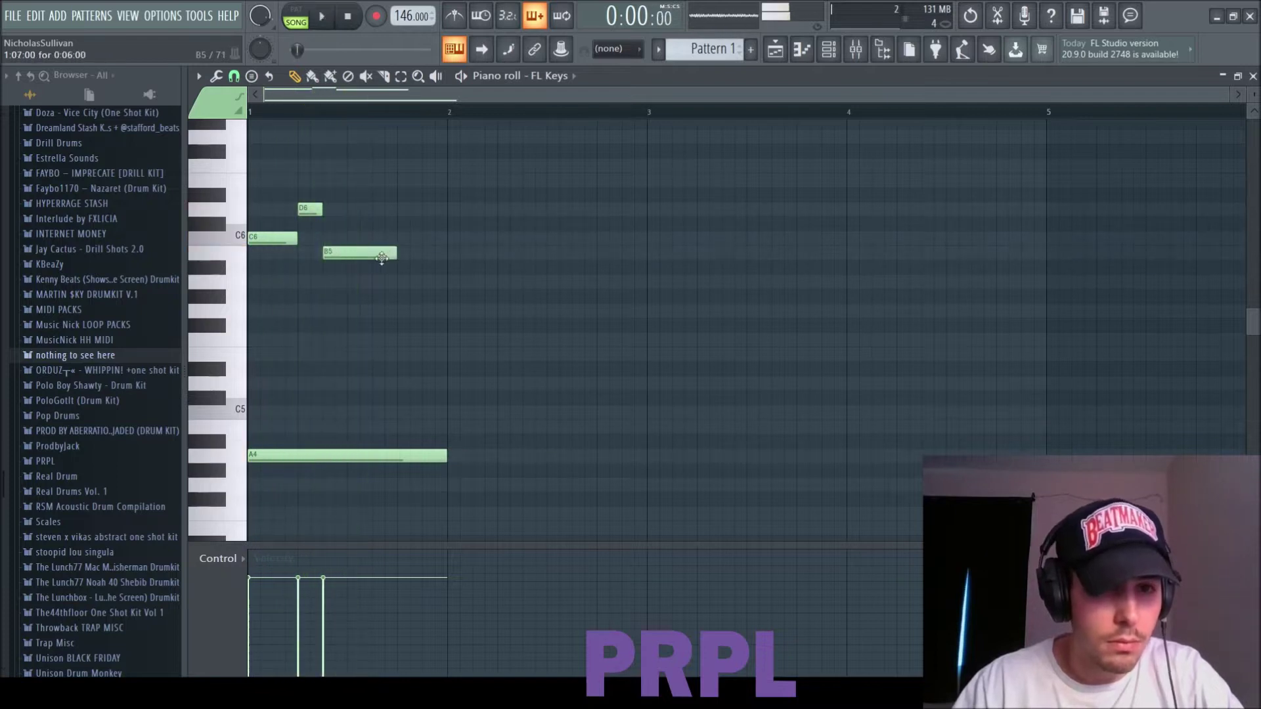
key("space")
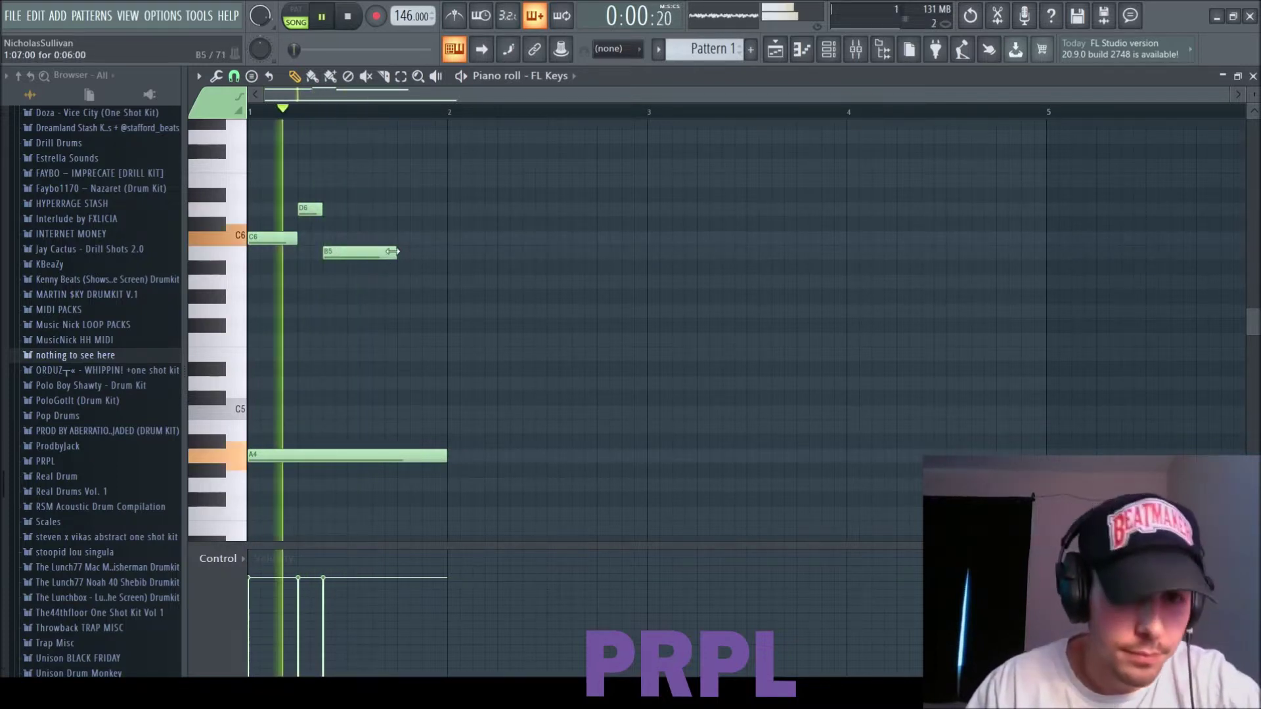
key("space")
key("space")
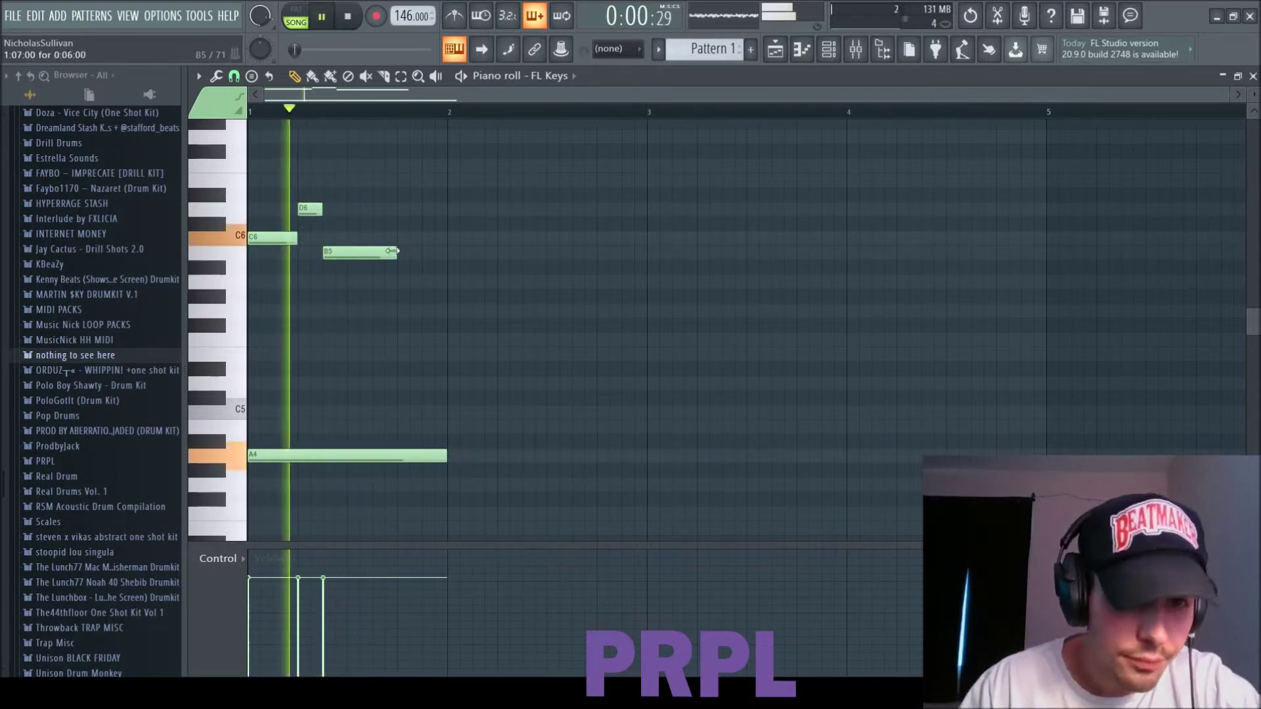
- Finish bar 1's melody with a half-beat D6 note followed by a half-beat A5 note
left_click(402, 209)
key("space")
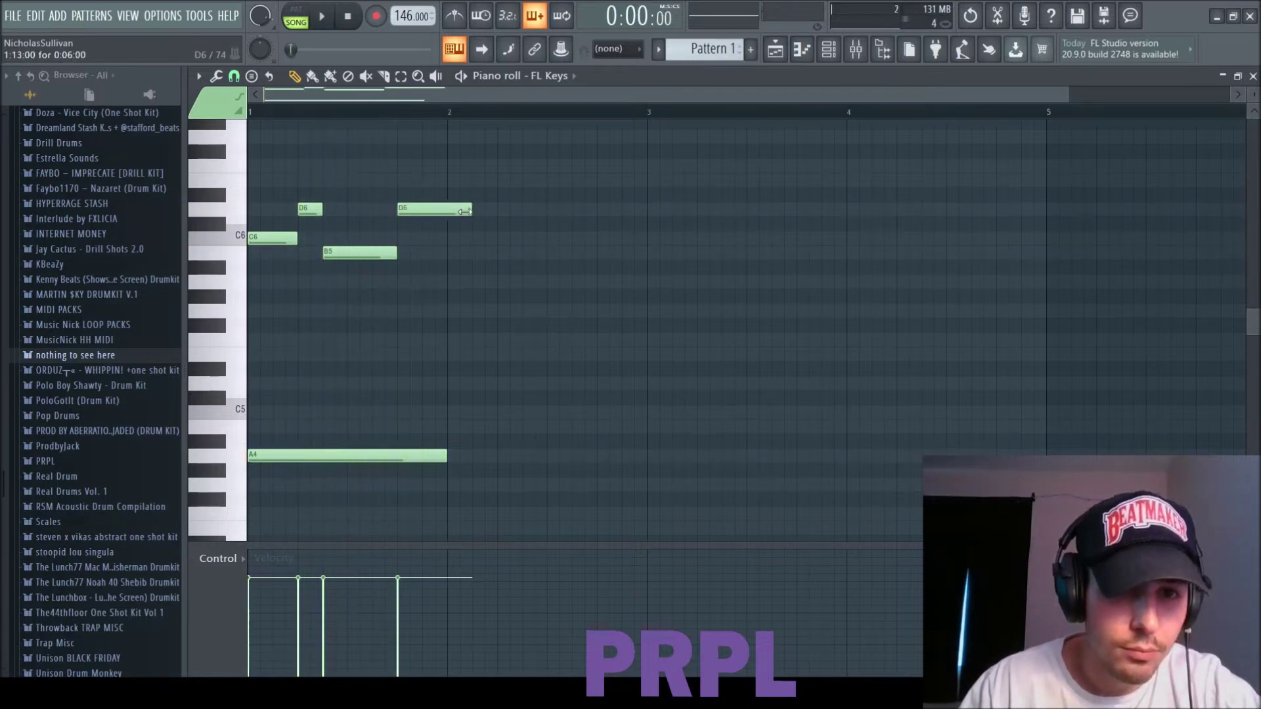
left_click(434, 279)
key("space")
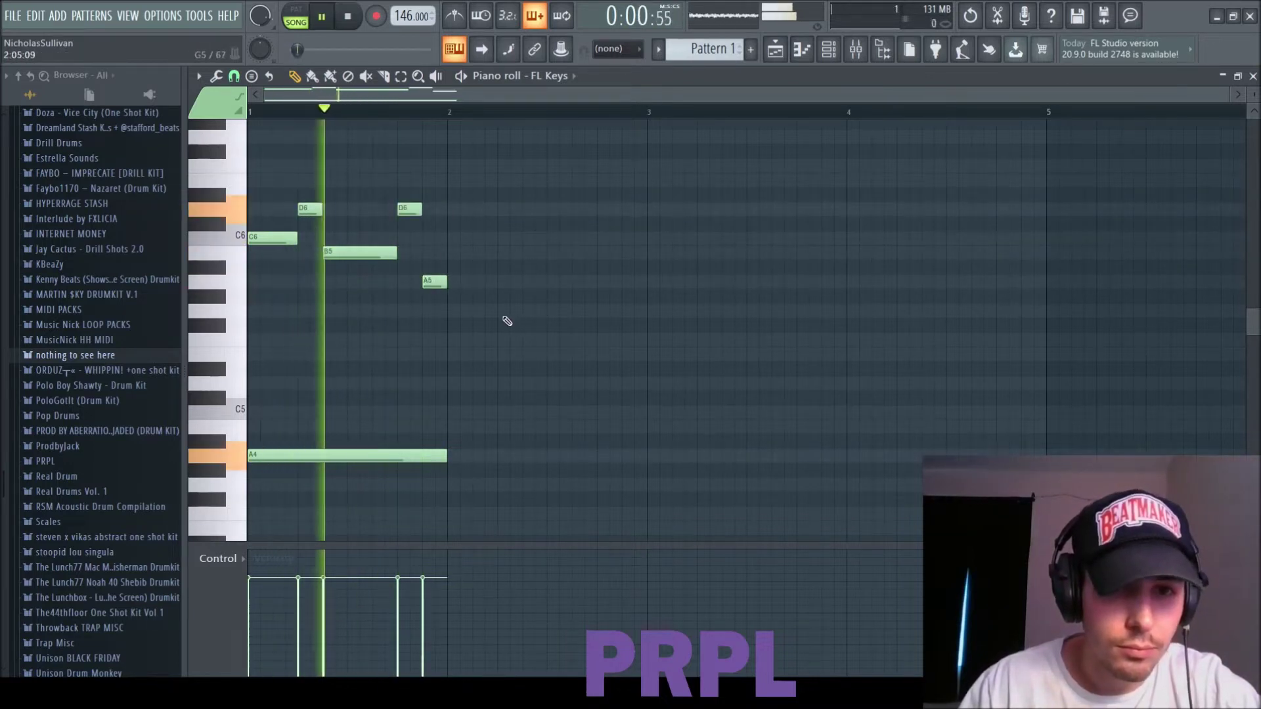
- Shorten the B5 to one beat, shift the following D6 and A5 half a beat earlier, and extend the A5 to the end of bar 1
left_click_drag(395, 253, 372, 254)
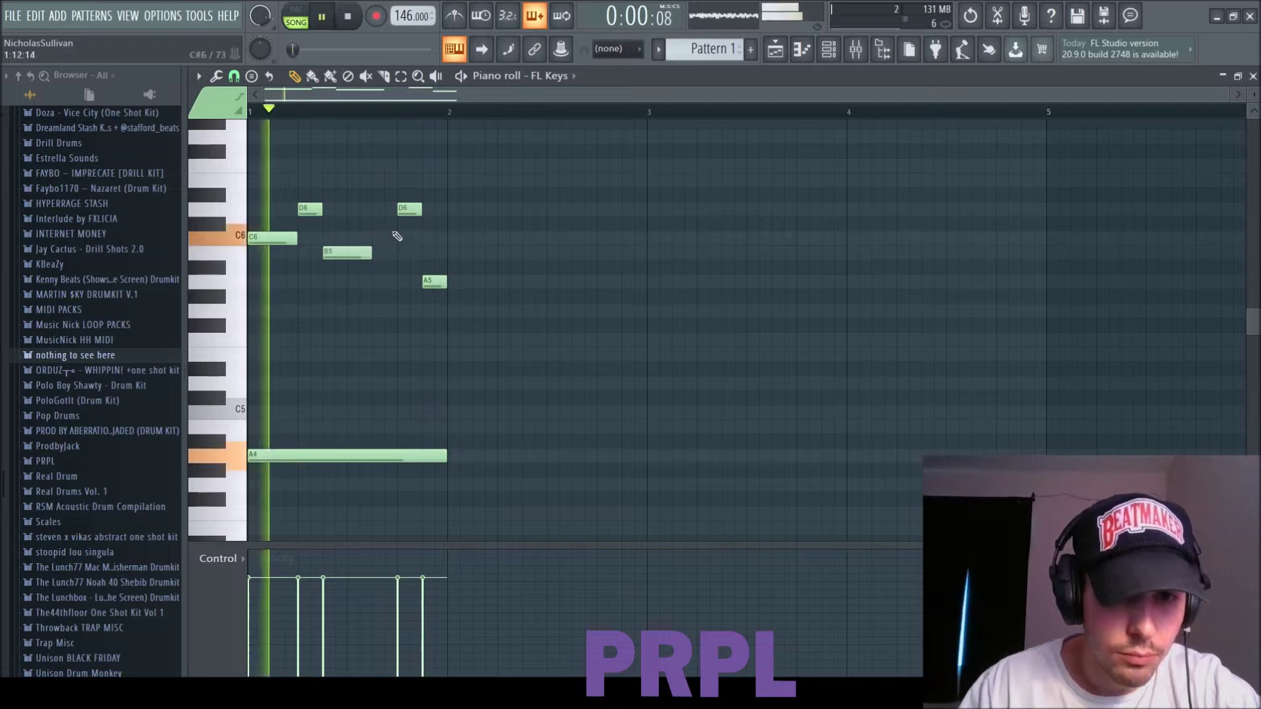
left_click_drag(409, 208, 383, 209)
left_click_drag(432, 287, 407, 286)
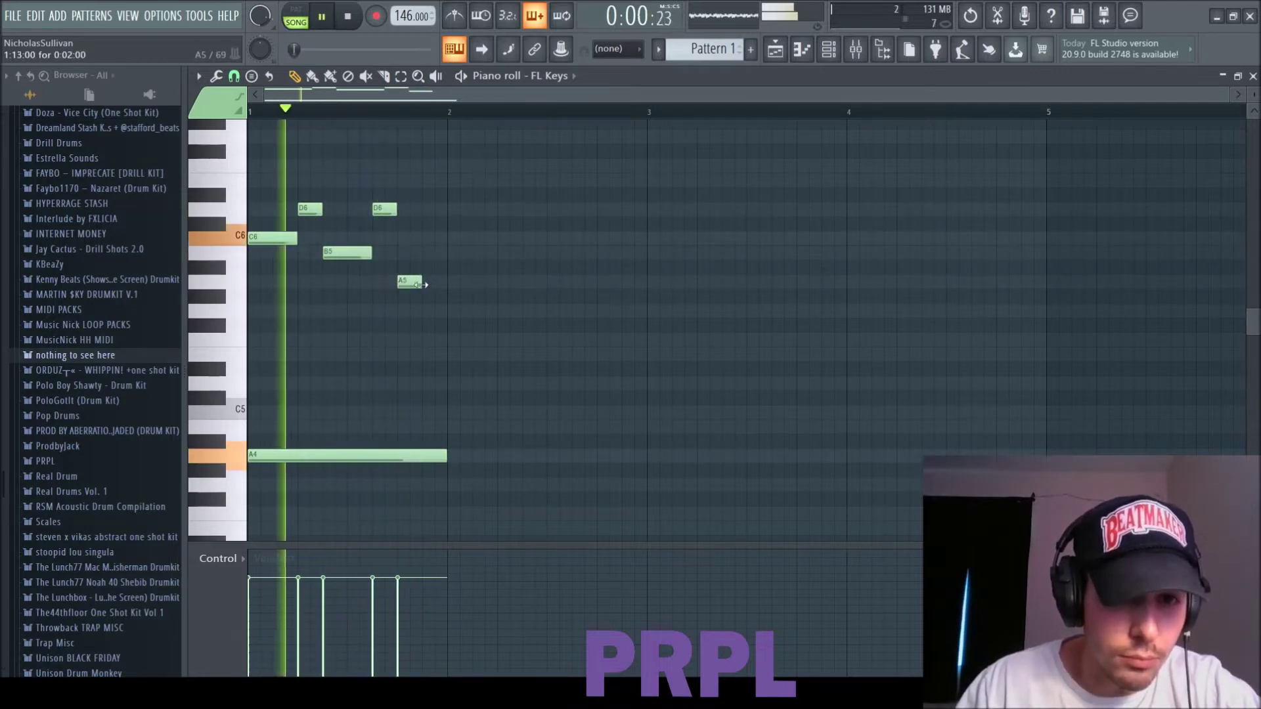
key("space")
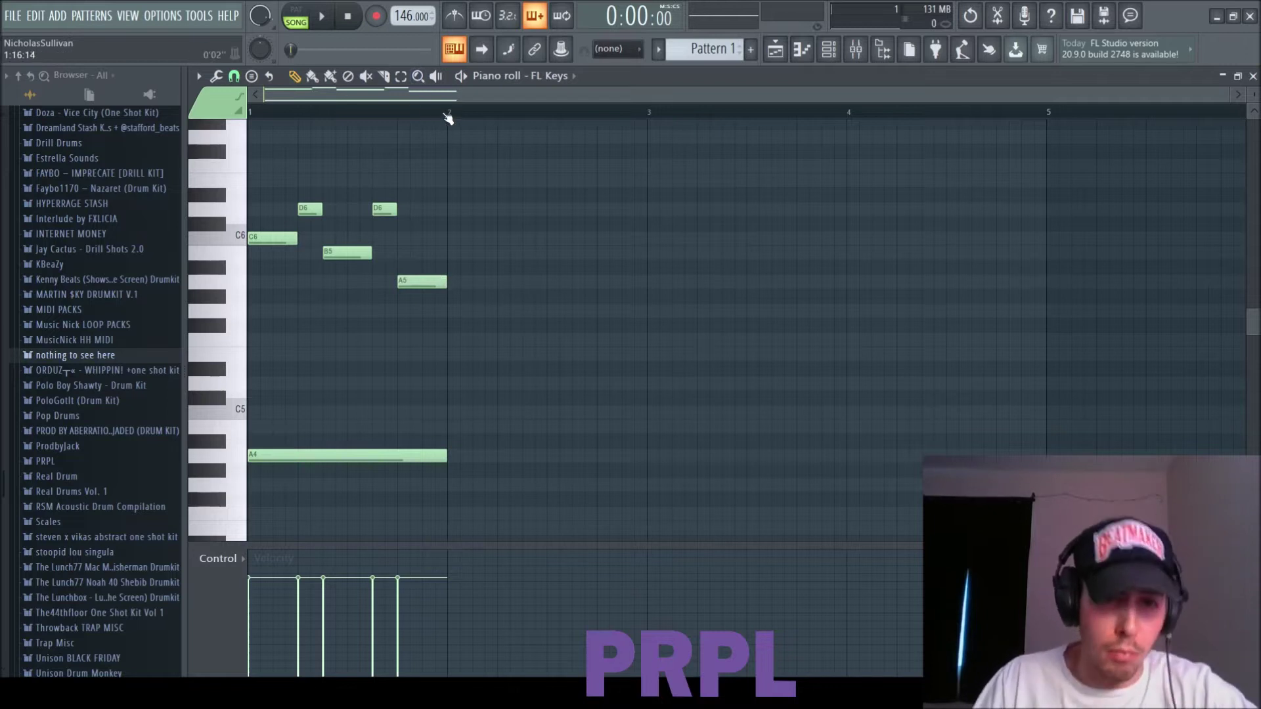
- Play bar 1 back and duplicate all its notes into bar 2
key("space")
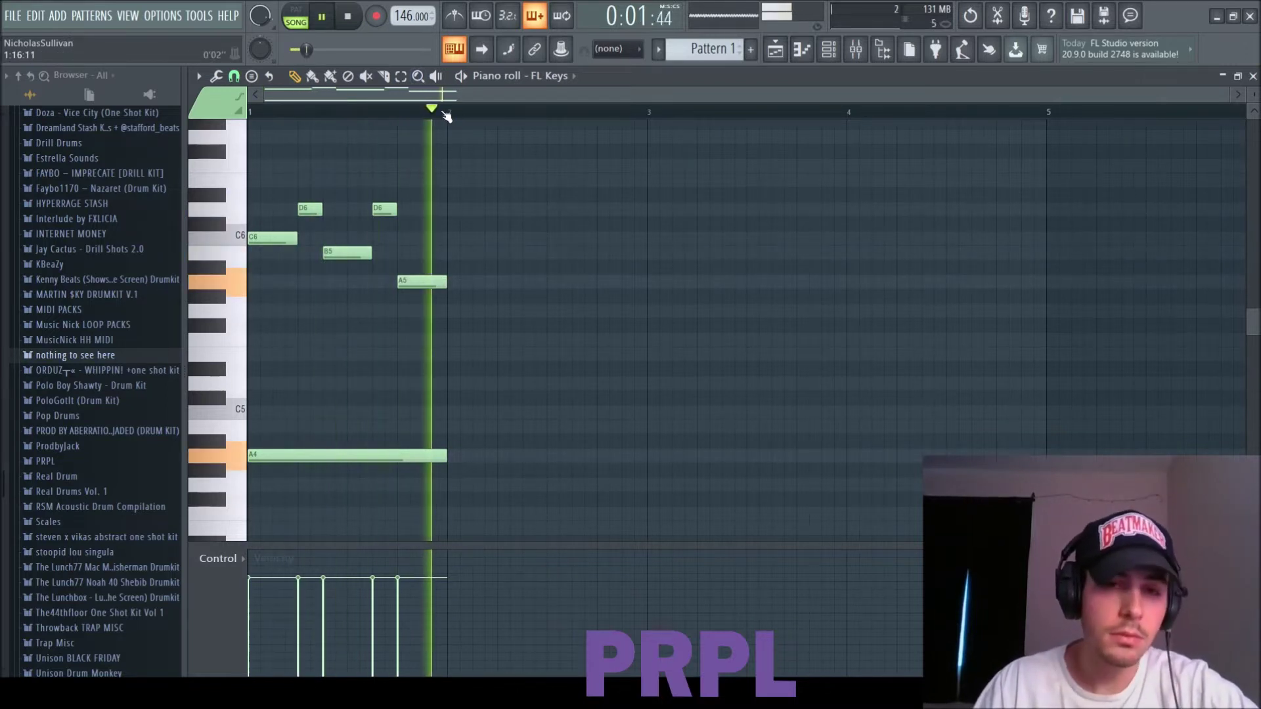
key("space")
left_click_drag(453, 116, 244, 148)
key("ctrl+b")
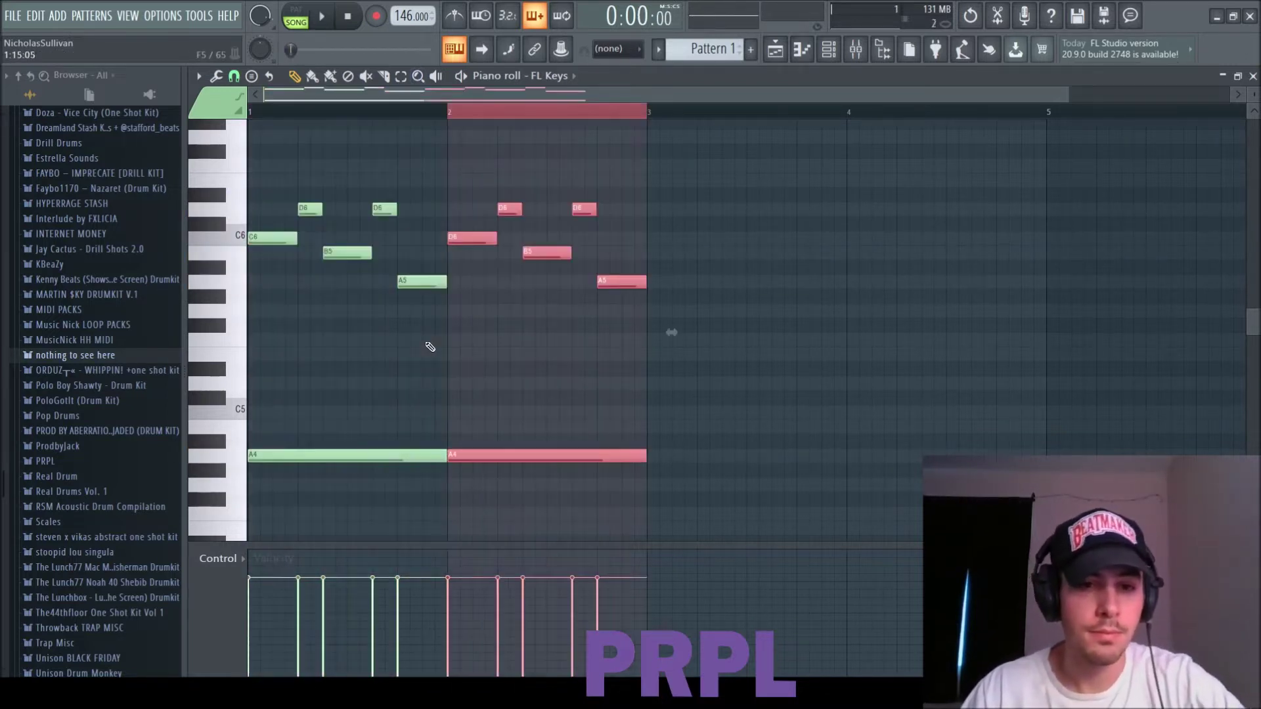
- Shorten bar 4's E4 bass note to half a bar and fill the second half with a G4 note
scroll(478, 352, "down", 4)
key("space")
scroll(653, 432, "up", 5)
scroll(657, 414, "down", 4)
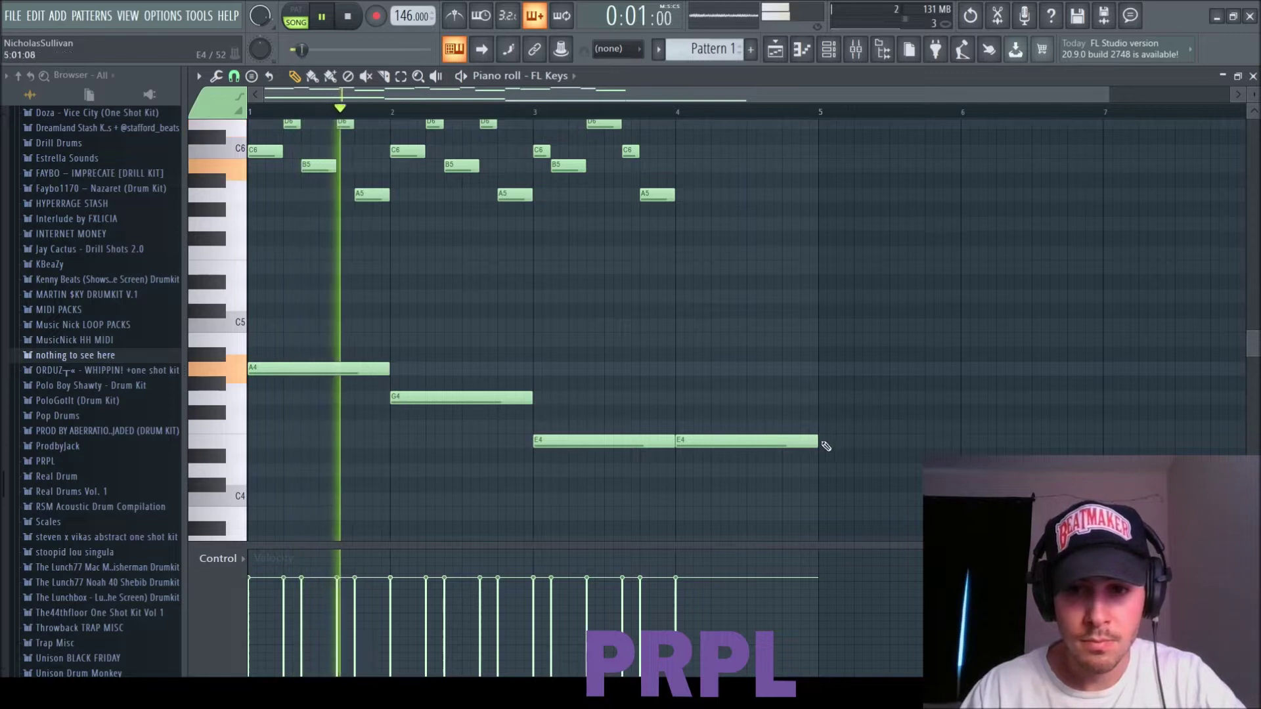
left_click_drag(825, 442, 748, 442)
left_click(750, 396)
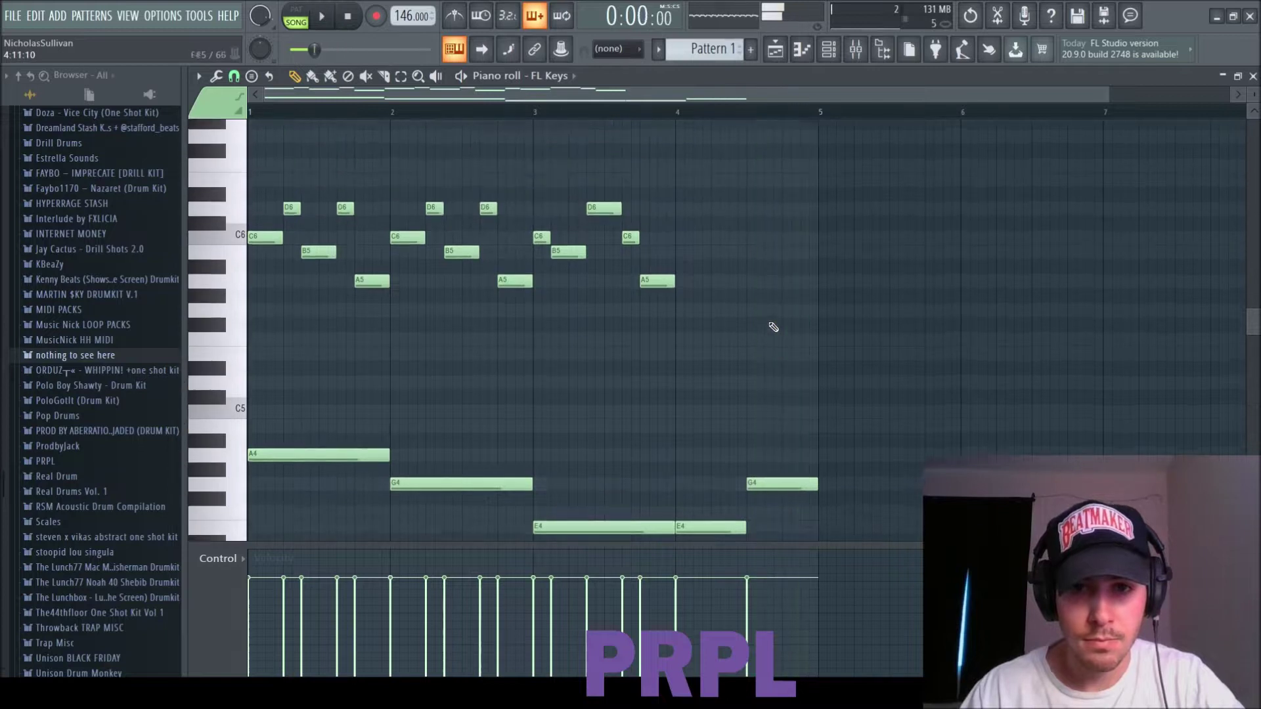
- Start a higher melody in bar 1 with consecutive half-beat notes A6, B6 and C7
scroll(229, 191, "up", 5)
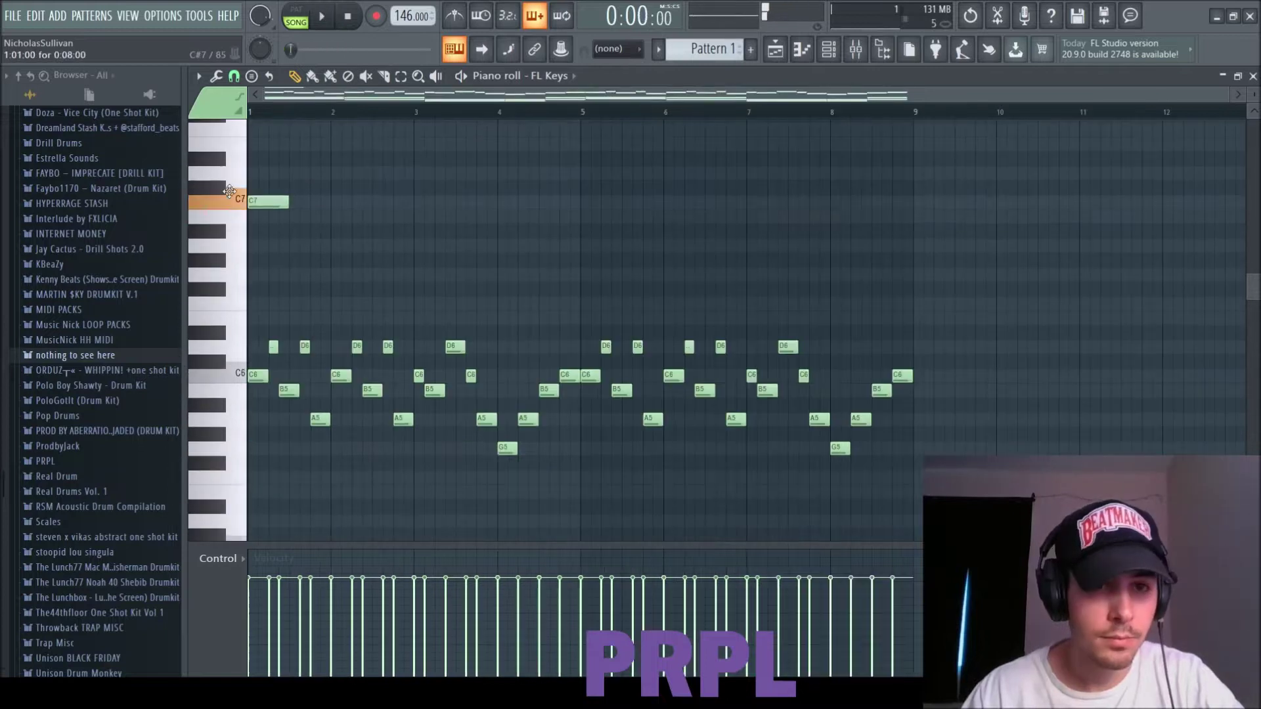
left_click_drag(288, 201, 209, 246)
right_click(322, 220)
key("space")
key("space")
left_click_drag(329, 248, 264, 250)
left_click(263, 215)
left_click(273, 201)
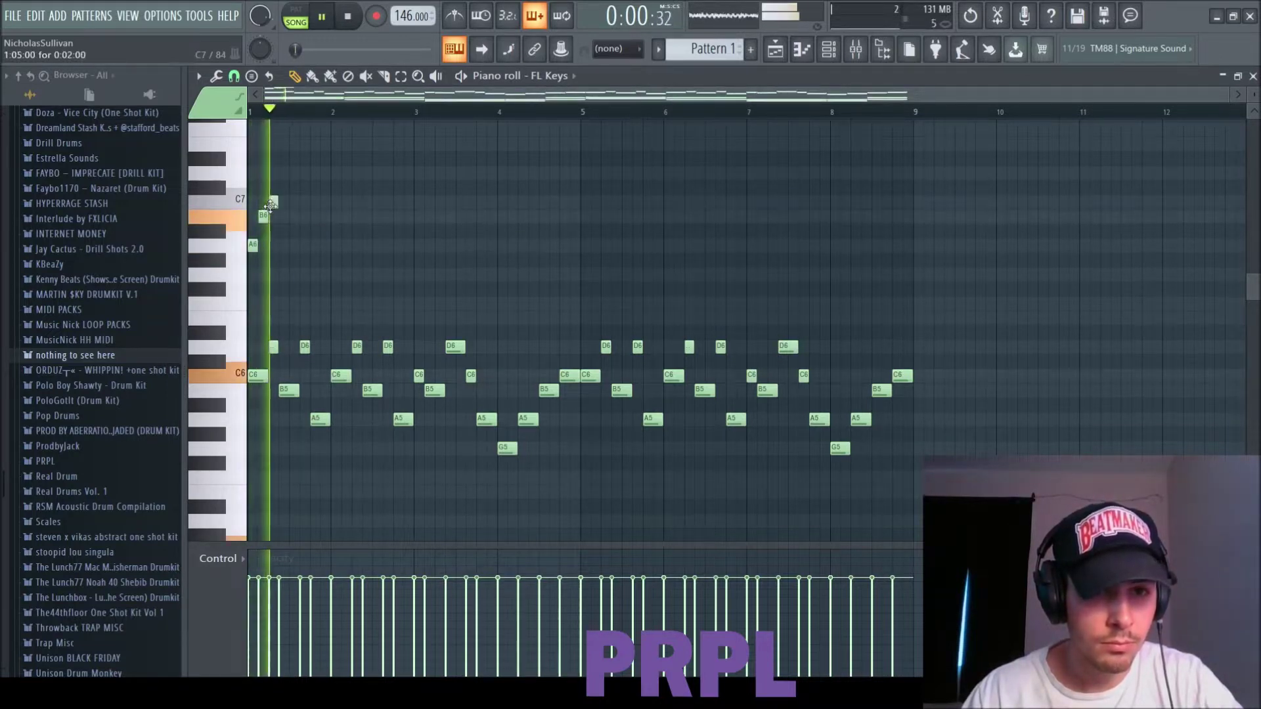
- Add a D7 note right after the C7 and set its length to two beats
left_click(282, 171)
left_click_drag(290, 172, 307, 171)
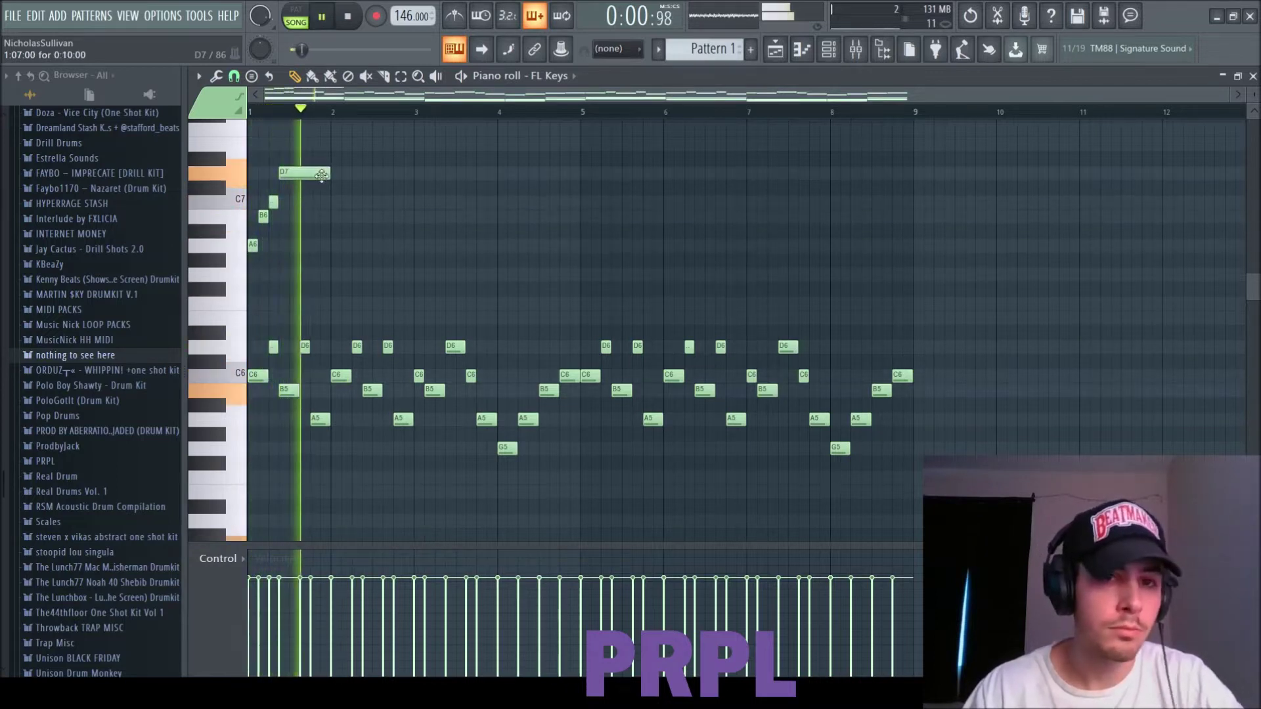
key("space")
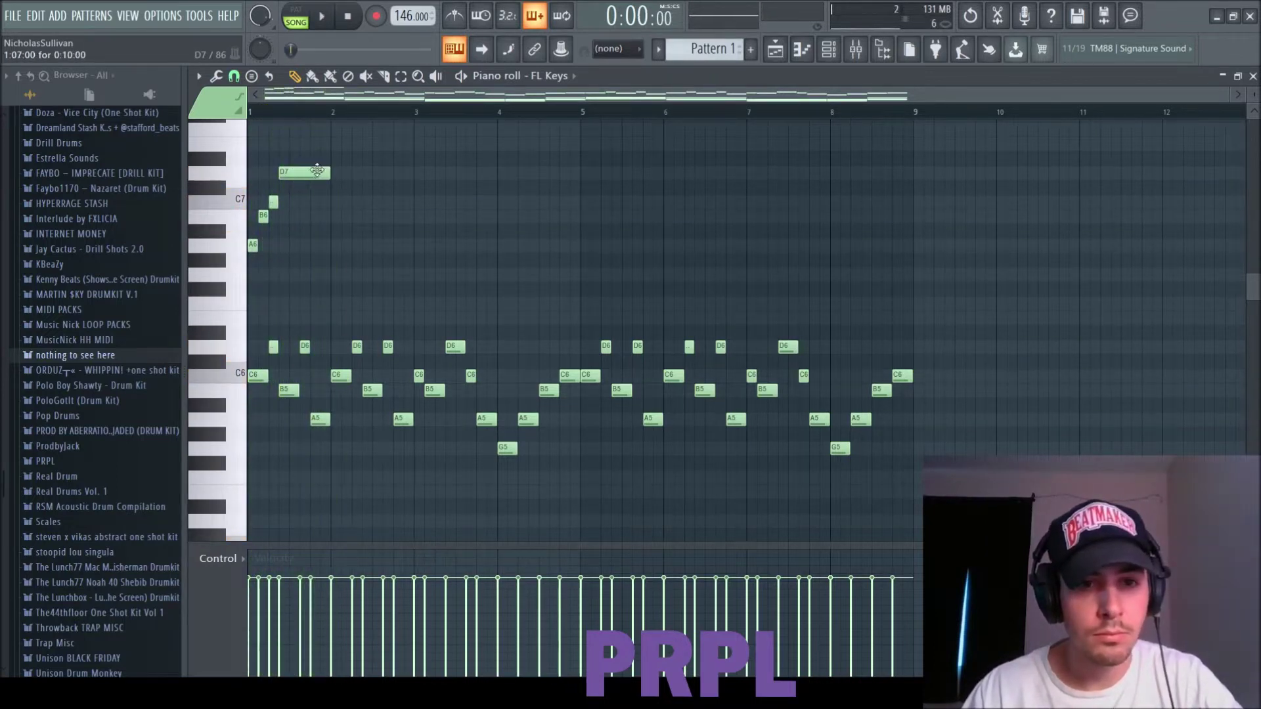
key("space")
left_click_drag(329, 172, 319, 173)
- Add a half-beat C7 note at the end of bar 1 and a three-beat B6 note at the start of bar 2
left_click(325, 201)
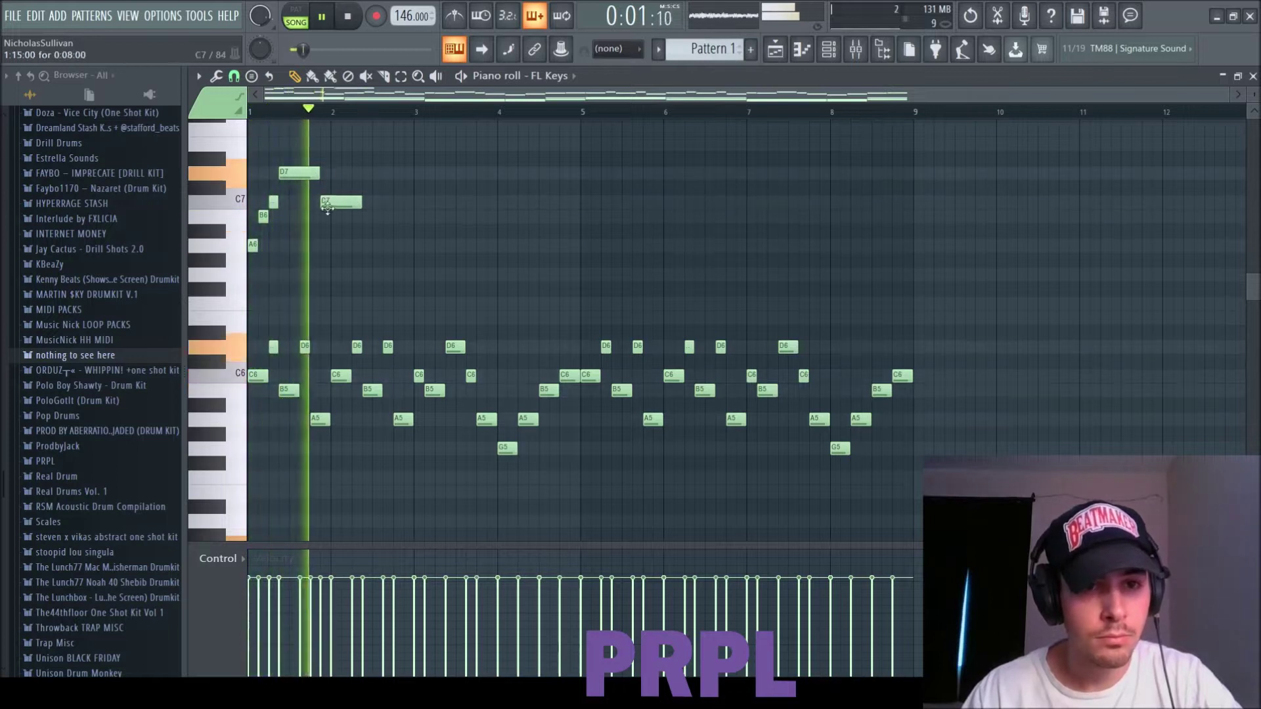
left_click(336, 216)
key("space")
key("space")
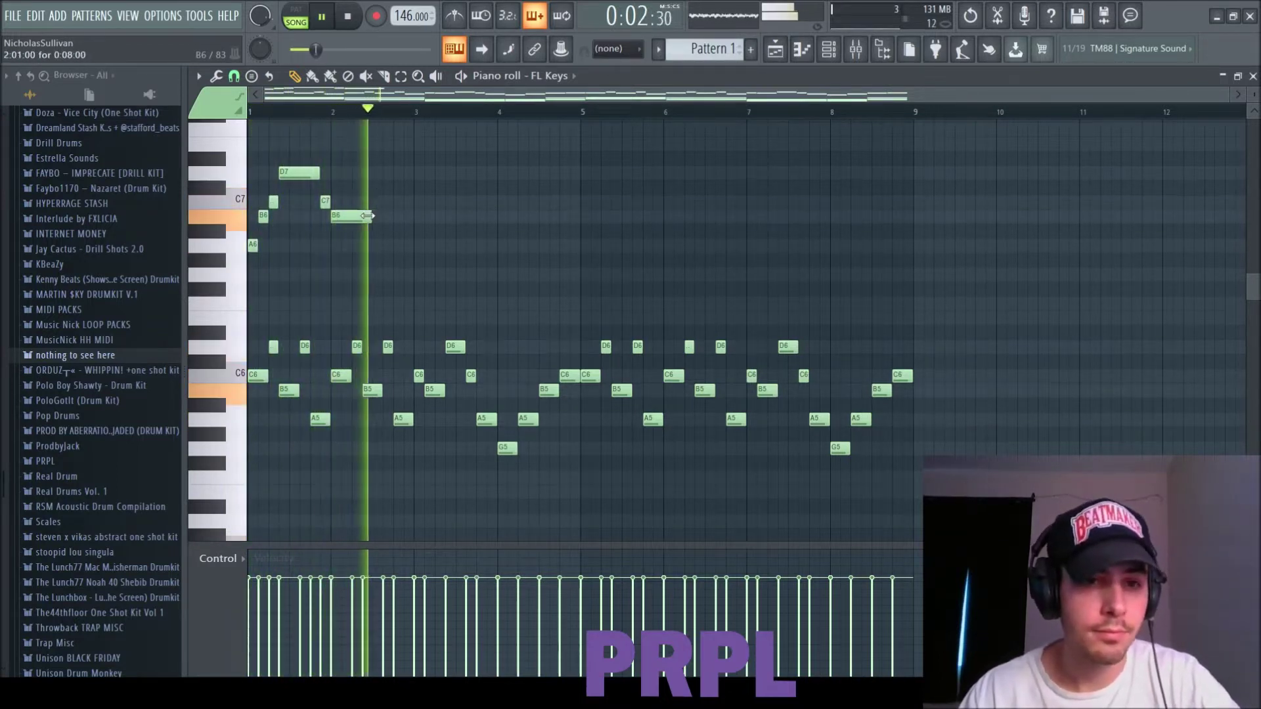
key("space")
left_click_drag(371, 219, 390, 221)
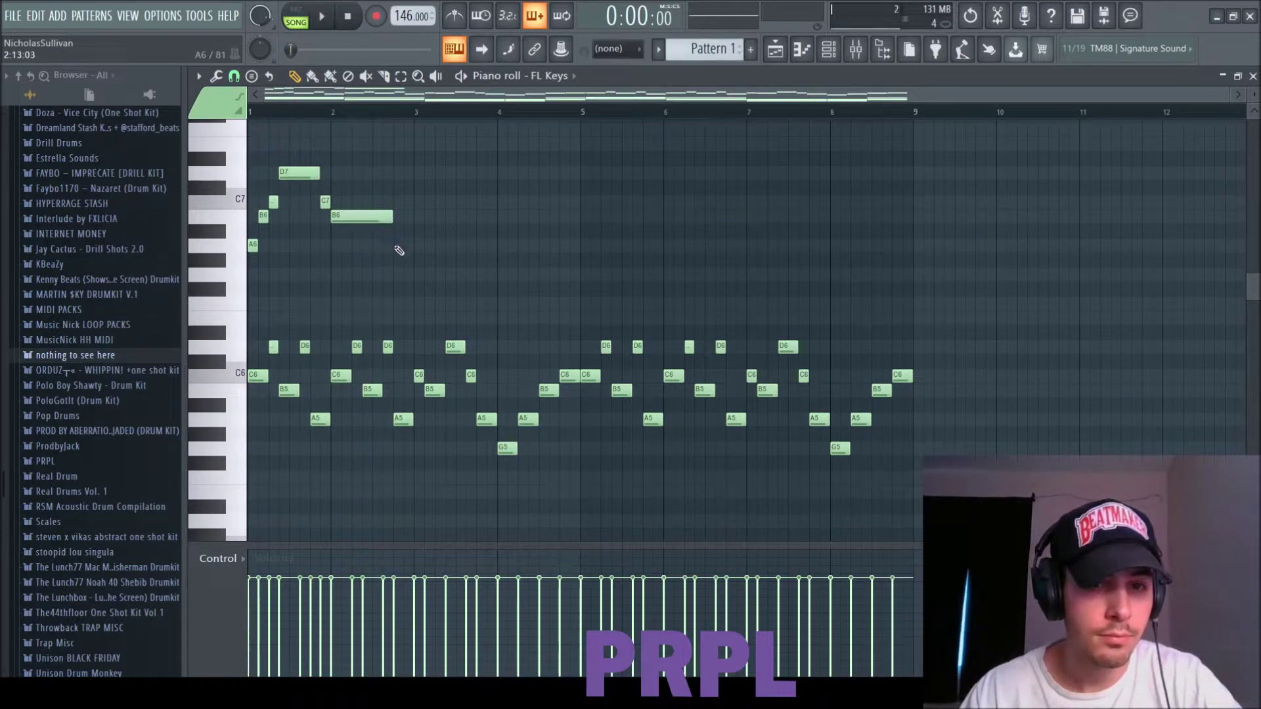
- Add a one-beat A6 note at the end of bar 2 and a three-beat B6 note at the start of bar 3
key("space")
left_click_drag(454, 246, 413, 246)
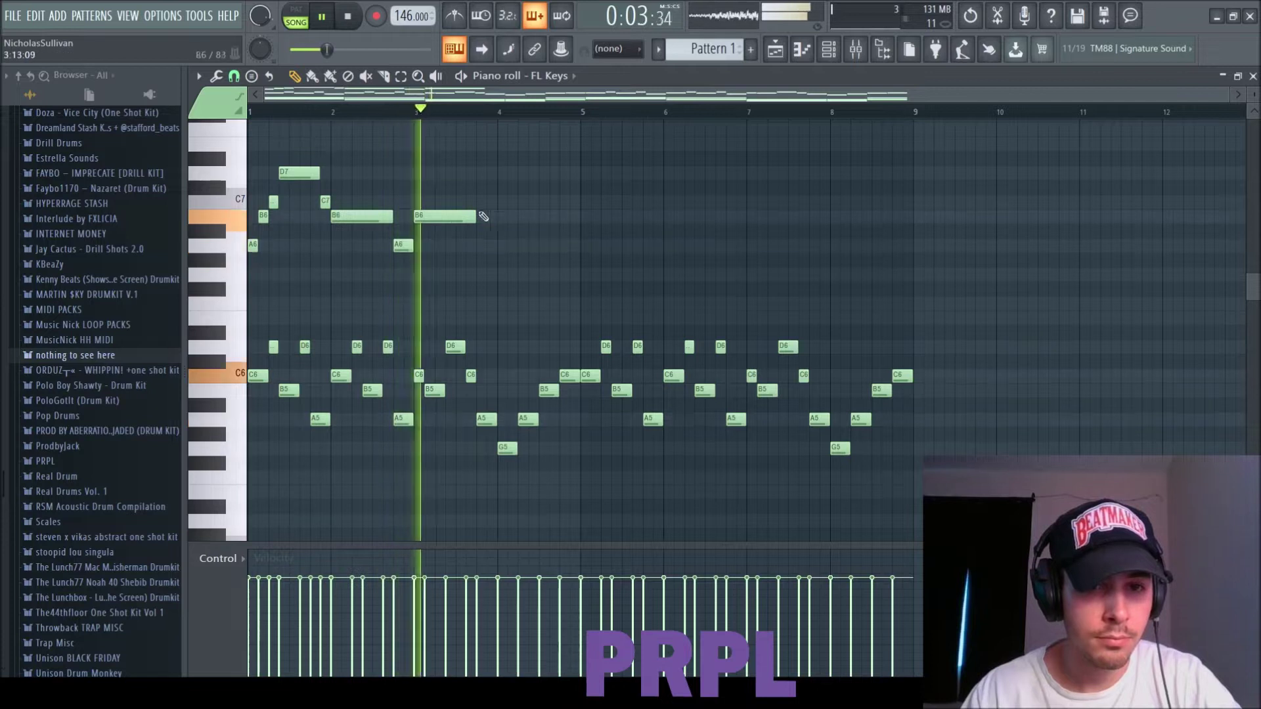
key("space")
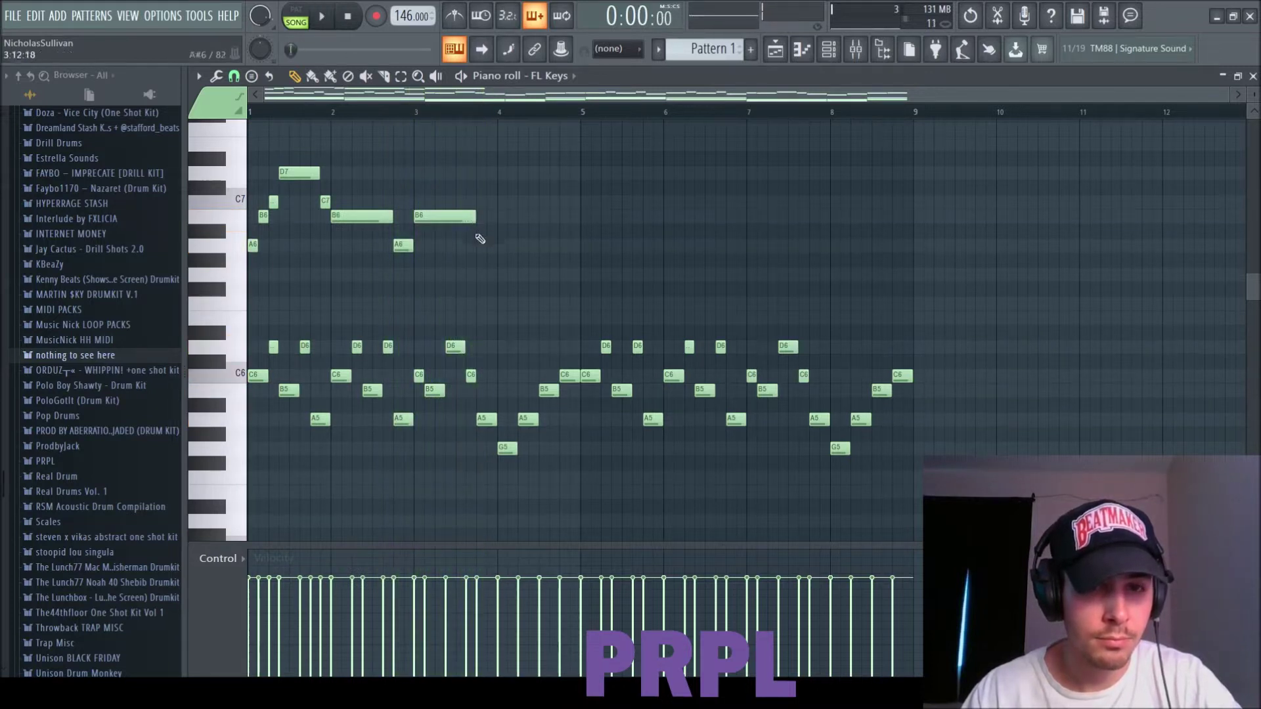
- Place a three-beat G6 note at bar 4, then lengthen bar 3's B6 by half a beat and follow it with a half-beat A6
left_click_drag(501, 261, 501, 274)
key("space")
left_click_drag(474, 217, 497, 246)
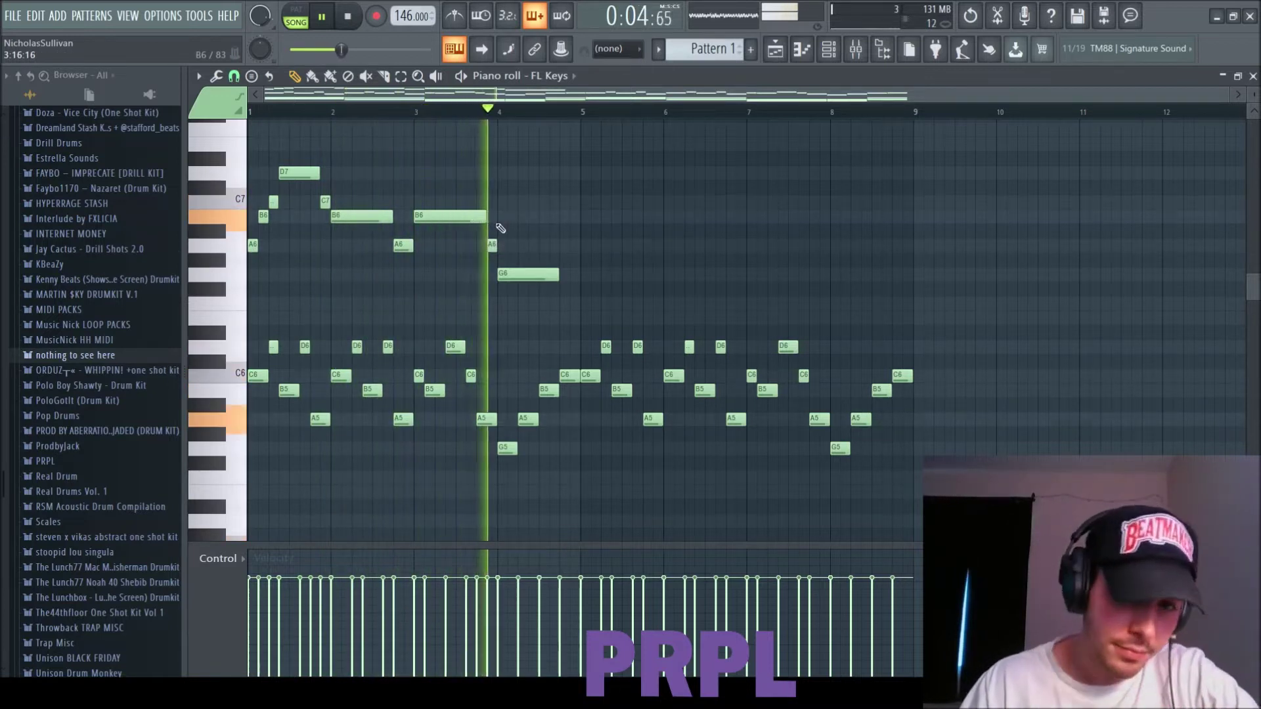
key("space")
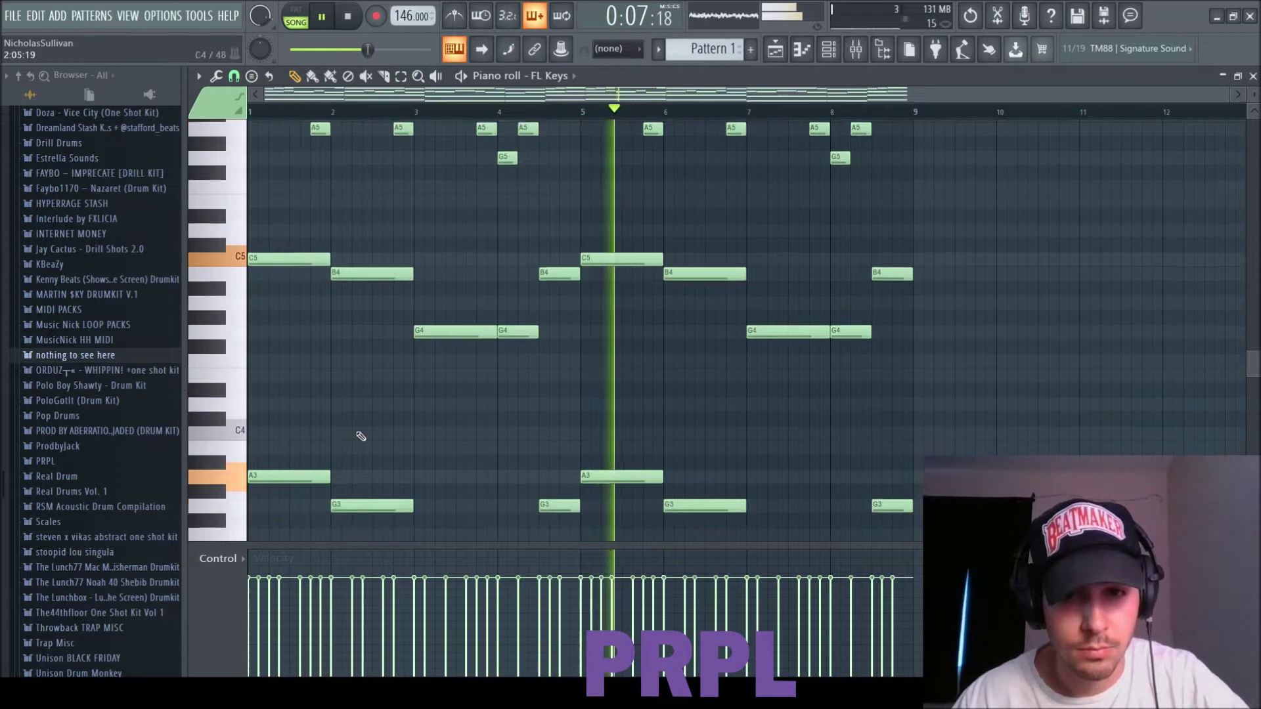
- Add an E4 note filling the second half of bar 1, between the bass and upper chord notes
scroll(361, 436, "up", 3)
key("space")
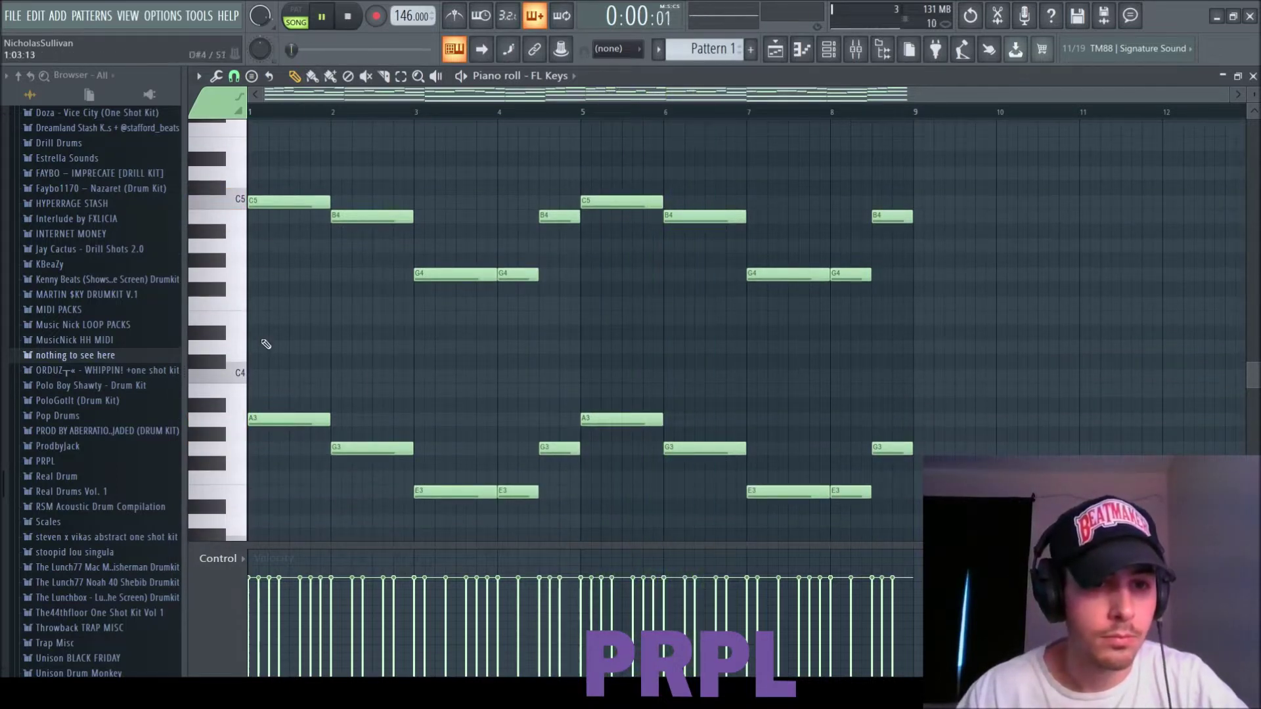
left_click(297, 318)
left_click_drag(369, 322, 328, 324)
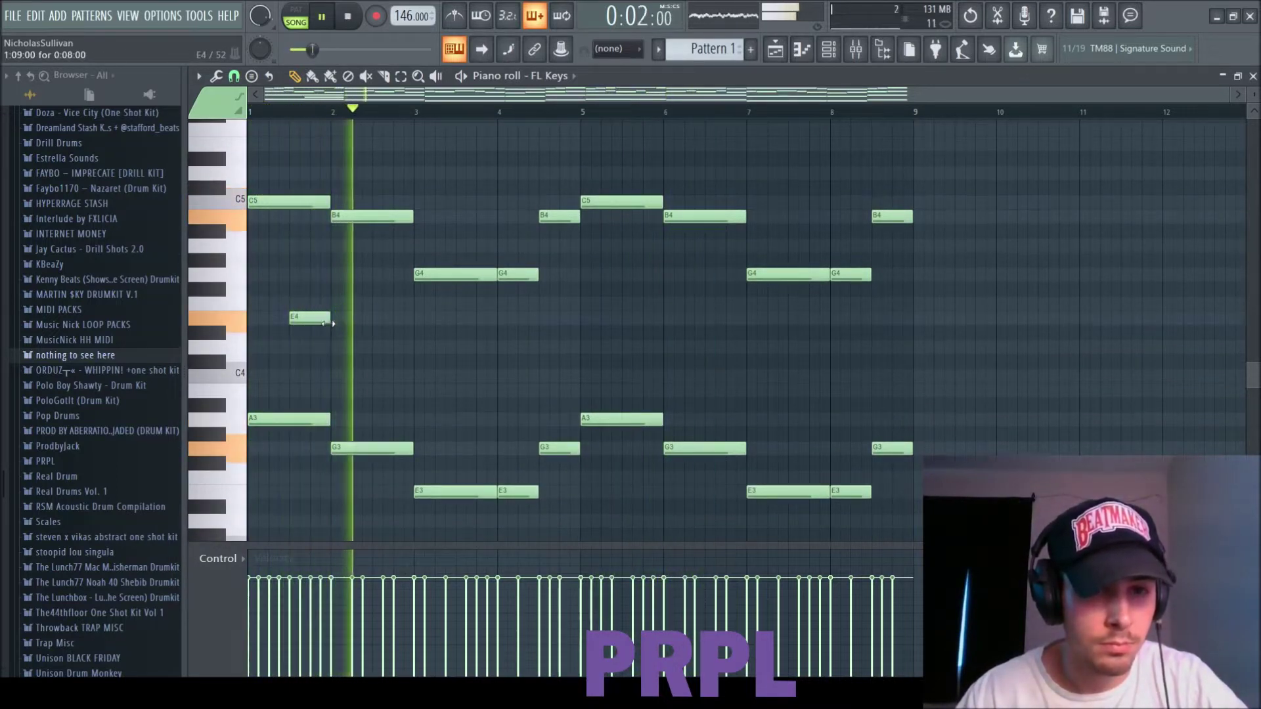
- Add a C4 inner note near the end of bar 2 and play the pattern back
left_click(431, 349)
key("space")
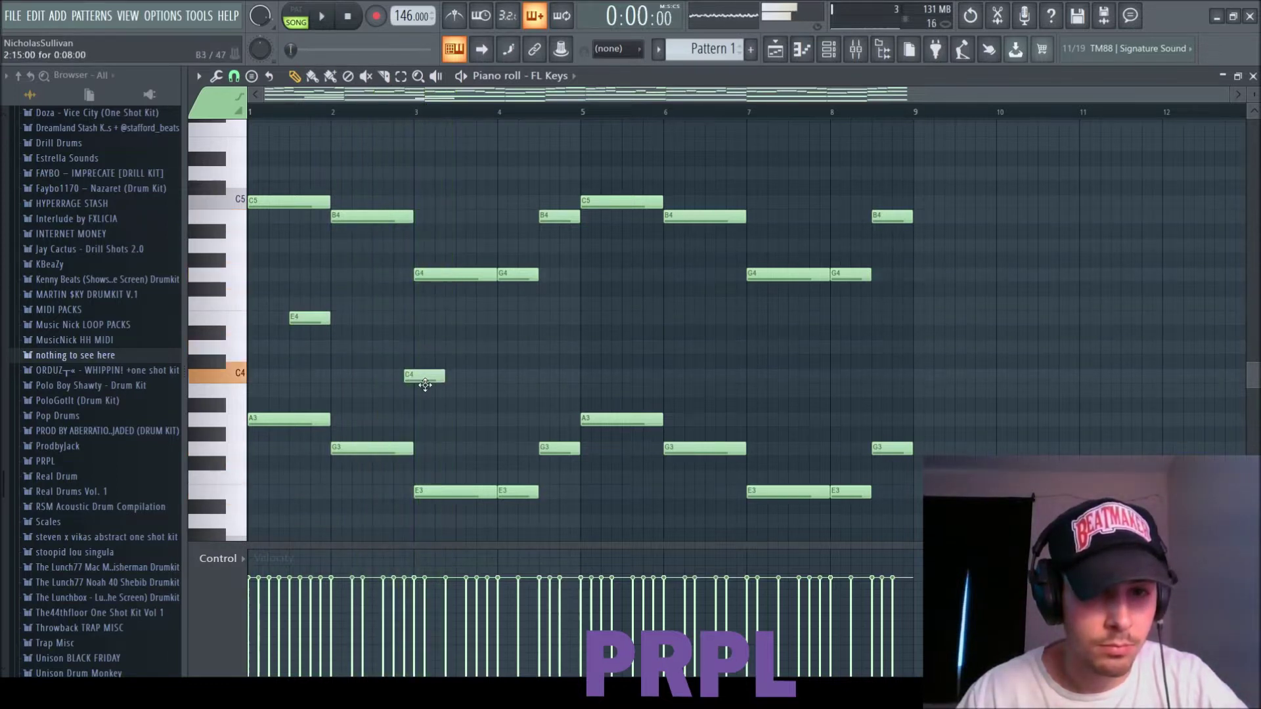
key("space")
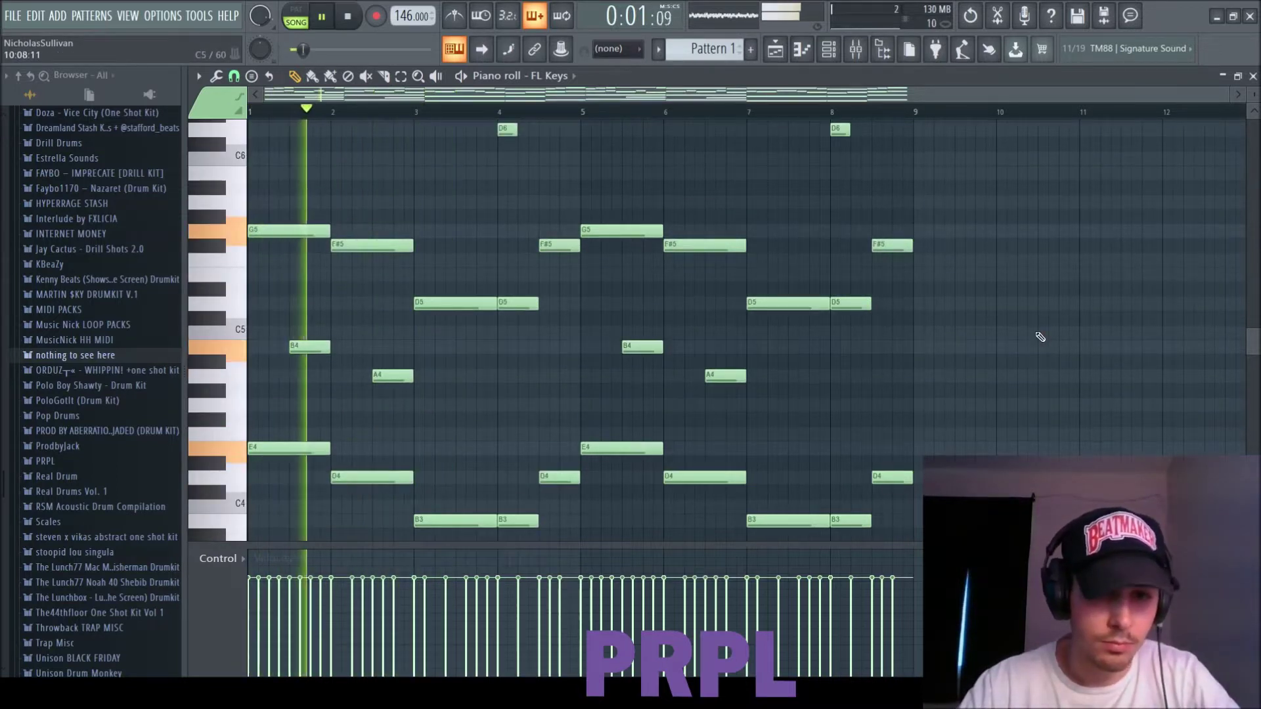
scroll(1040, 337, "down", 4)
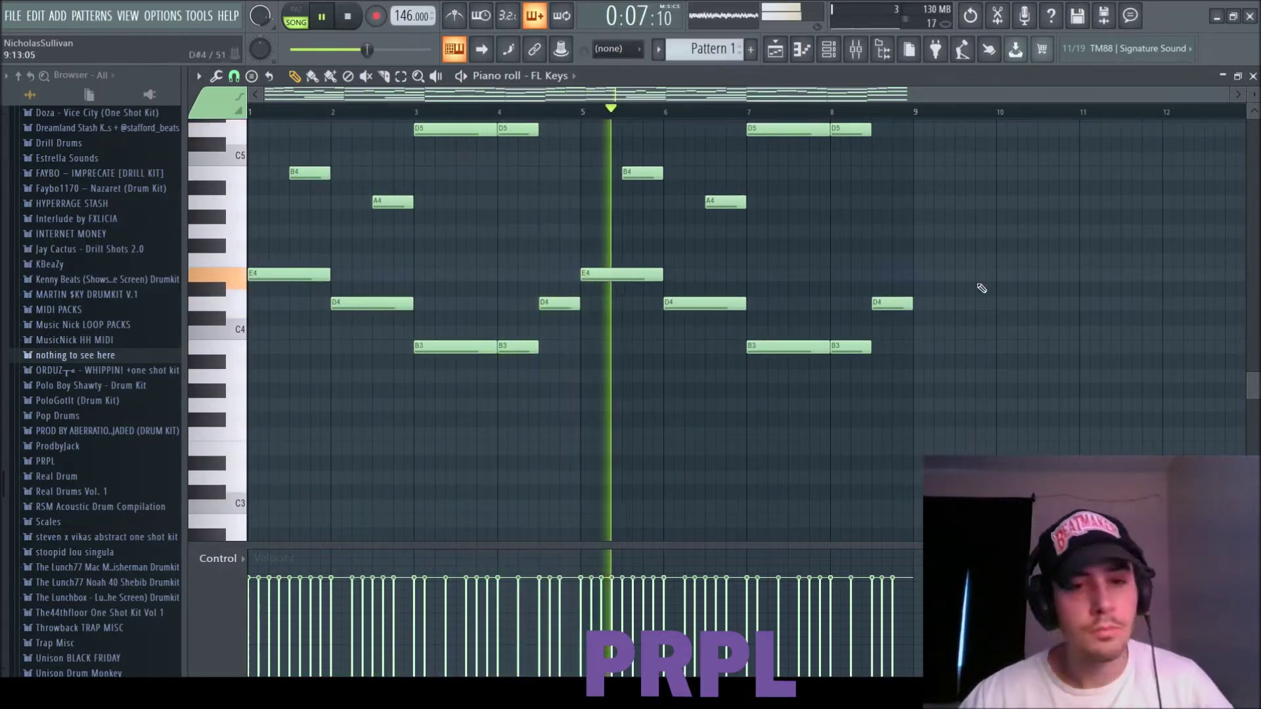
- Replace the Maniac guitar sound with the Bklyn - Piano preset from the Interlude by FXLICIA library's Piano folder
key("F7")
left_click(349, 16)
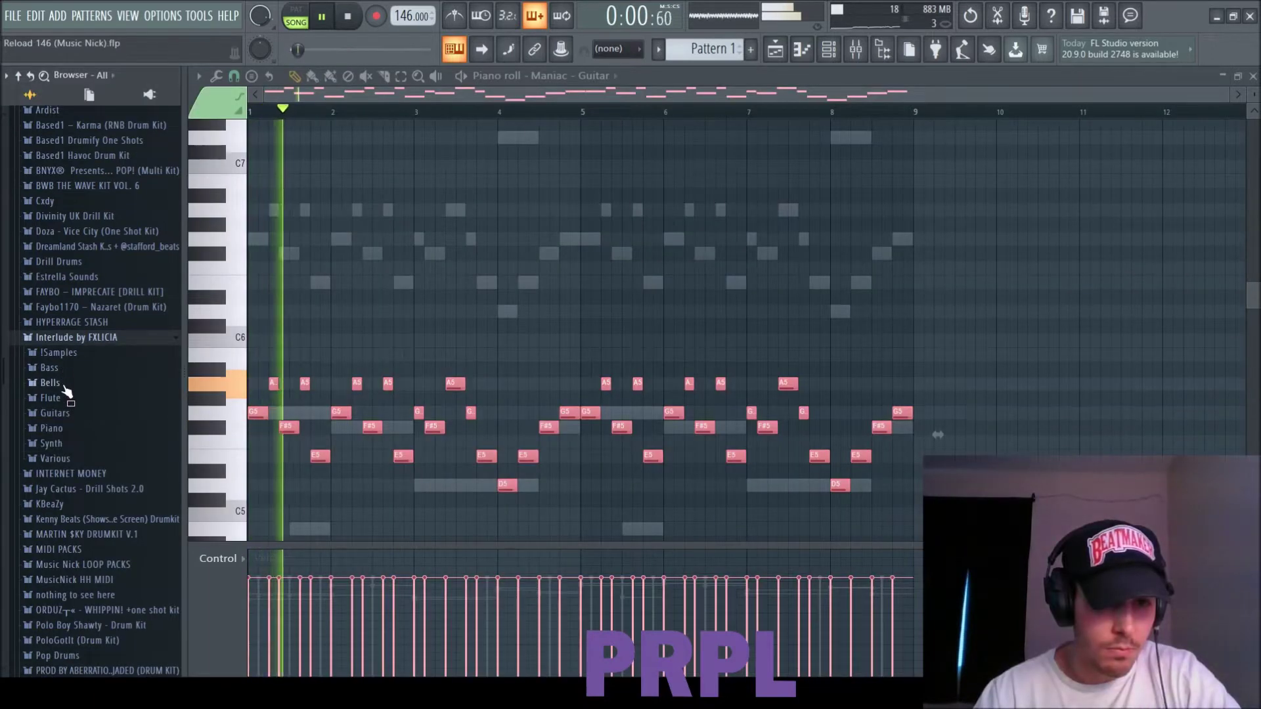
left_click(51, 428)
scroll(69, 427, "down", 2)
left_click(80, 360)
left_click(65, 388)
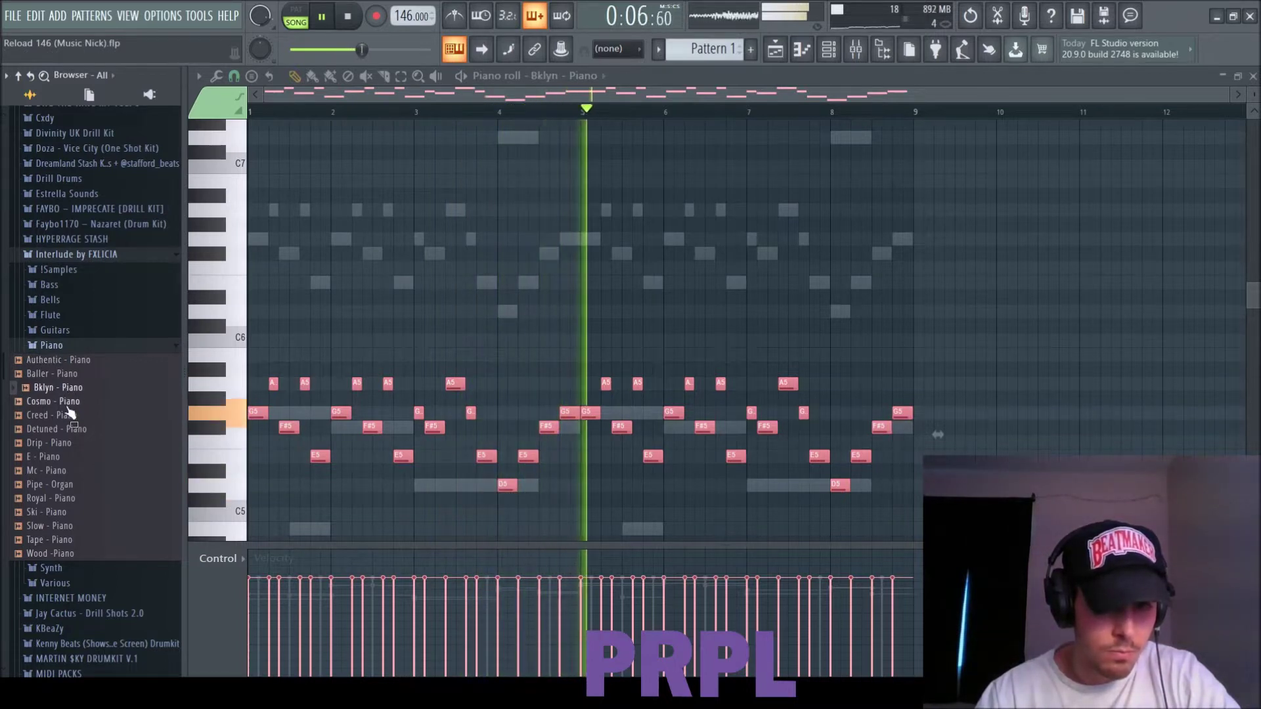
left_click(73, 346)
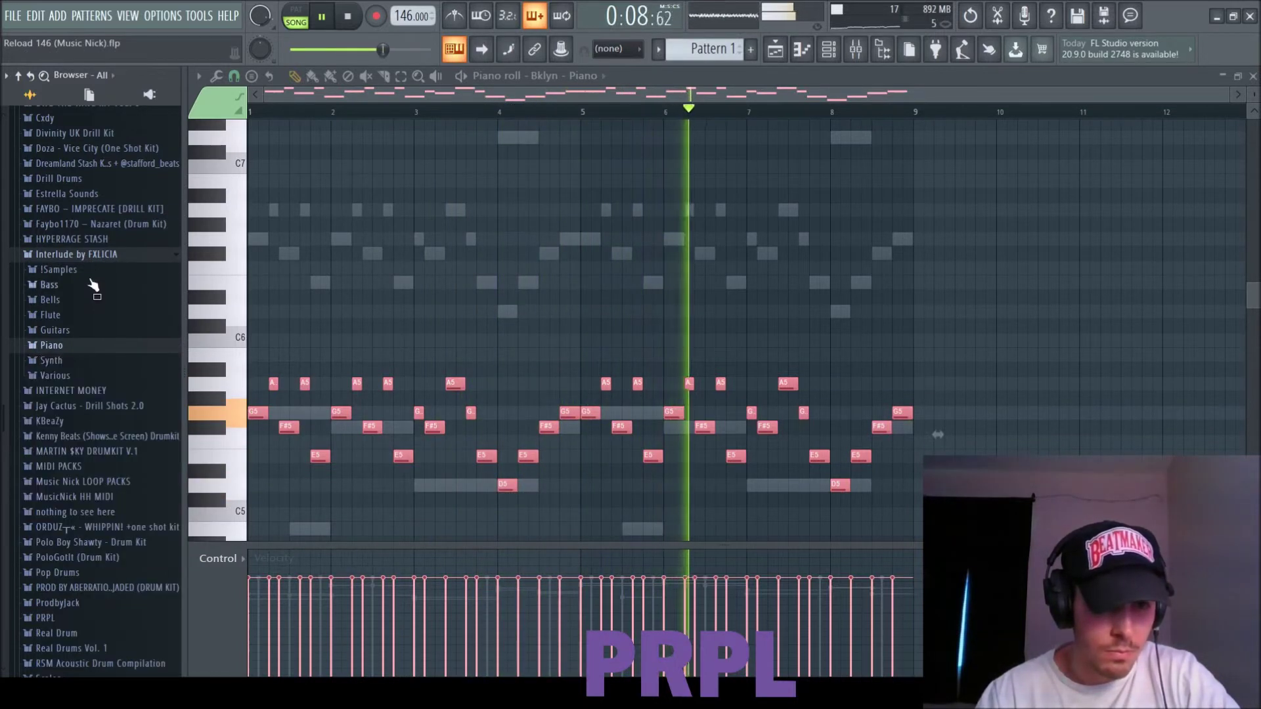
left_click(93, 256)
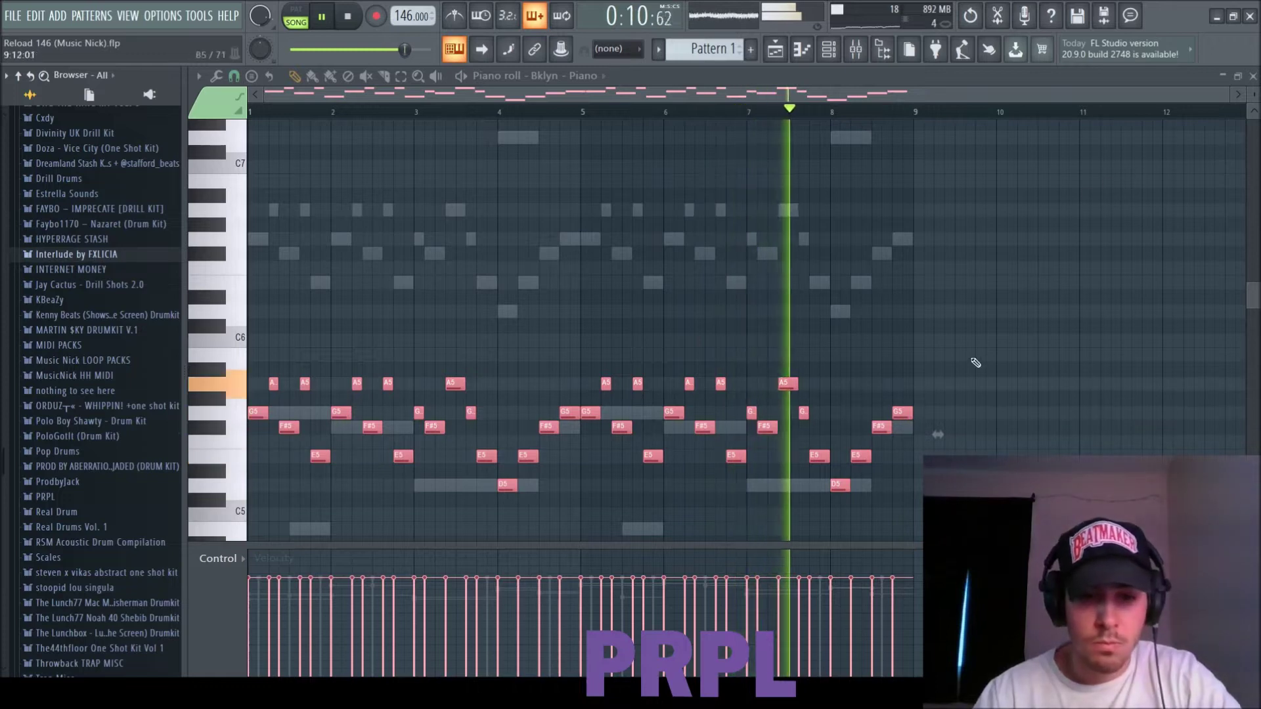
left_click(1016, 389)
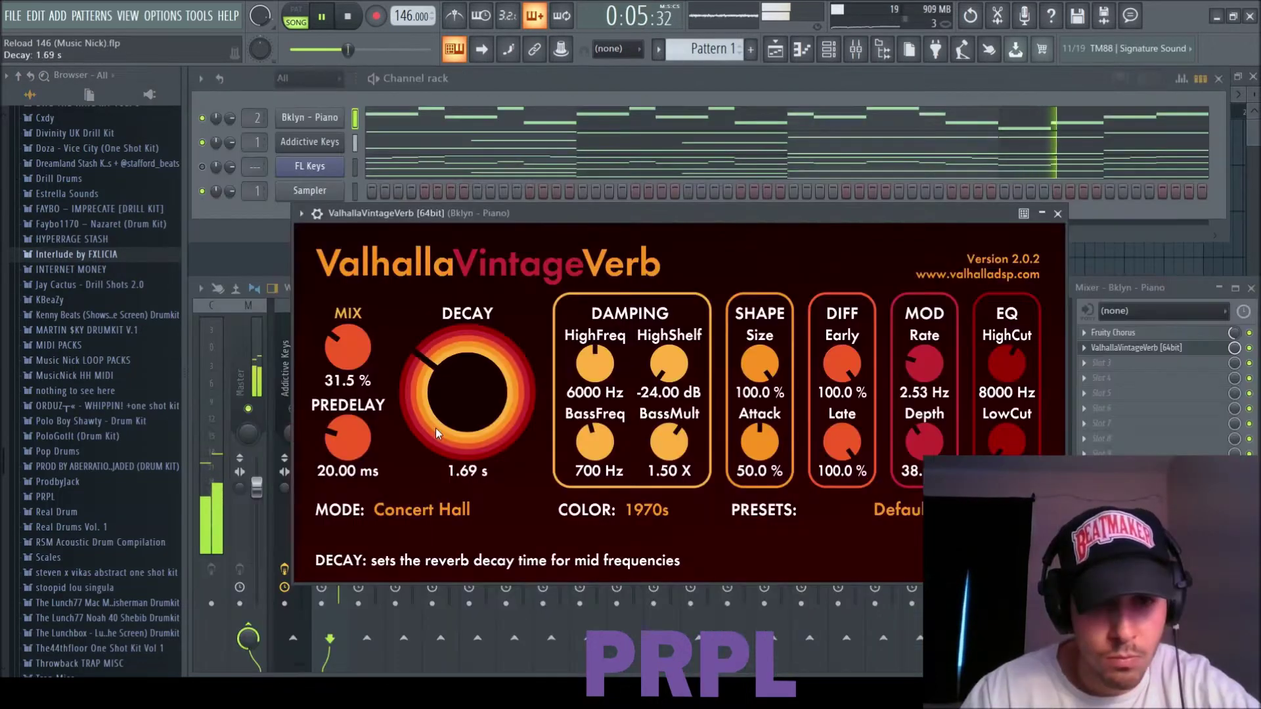
- Adjust ValhallaVintageVerb's mix and decay on the Bklyn piano insert, and load the Kush Verb preset in EffectRack with an adjusted mix
left_click_drag(339, 348, 338, 338)
left_click_drag(424, 377, 423, 384)
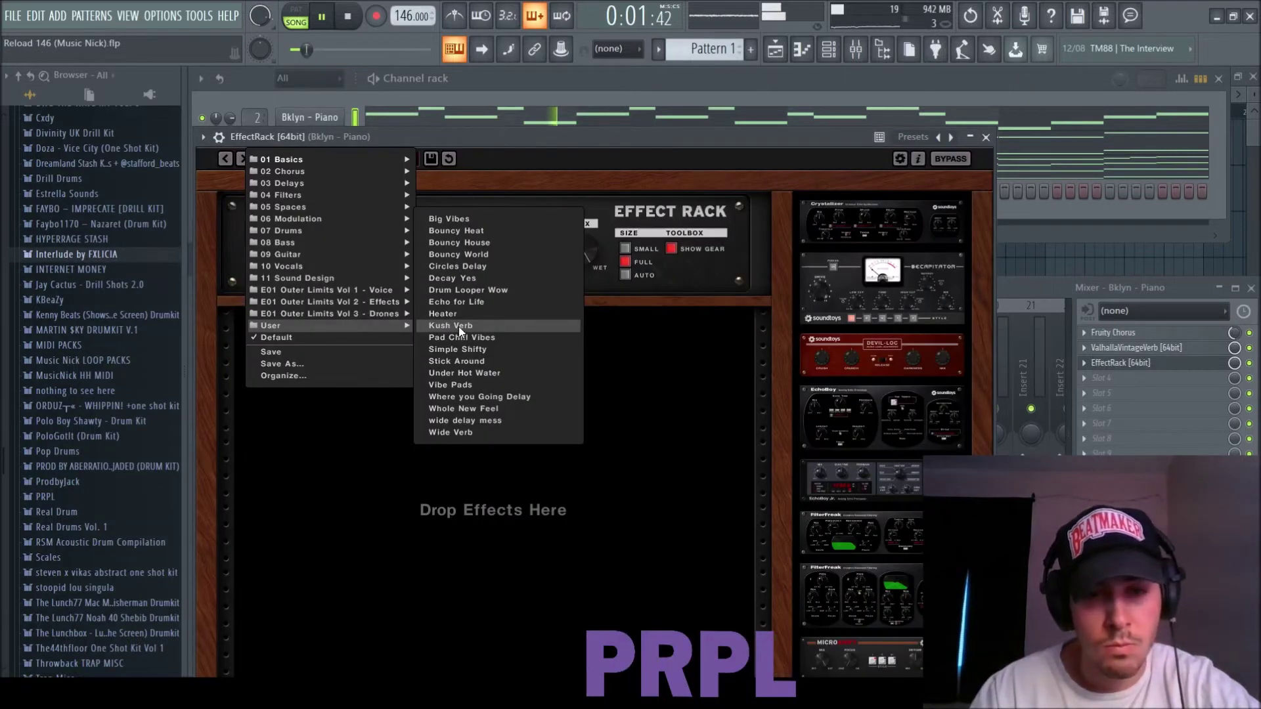
left_click(458, 326)
left_click_drag(596, 245, 586, 265)
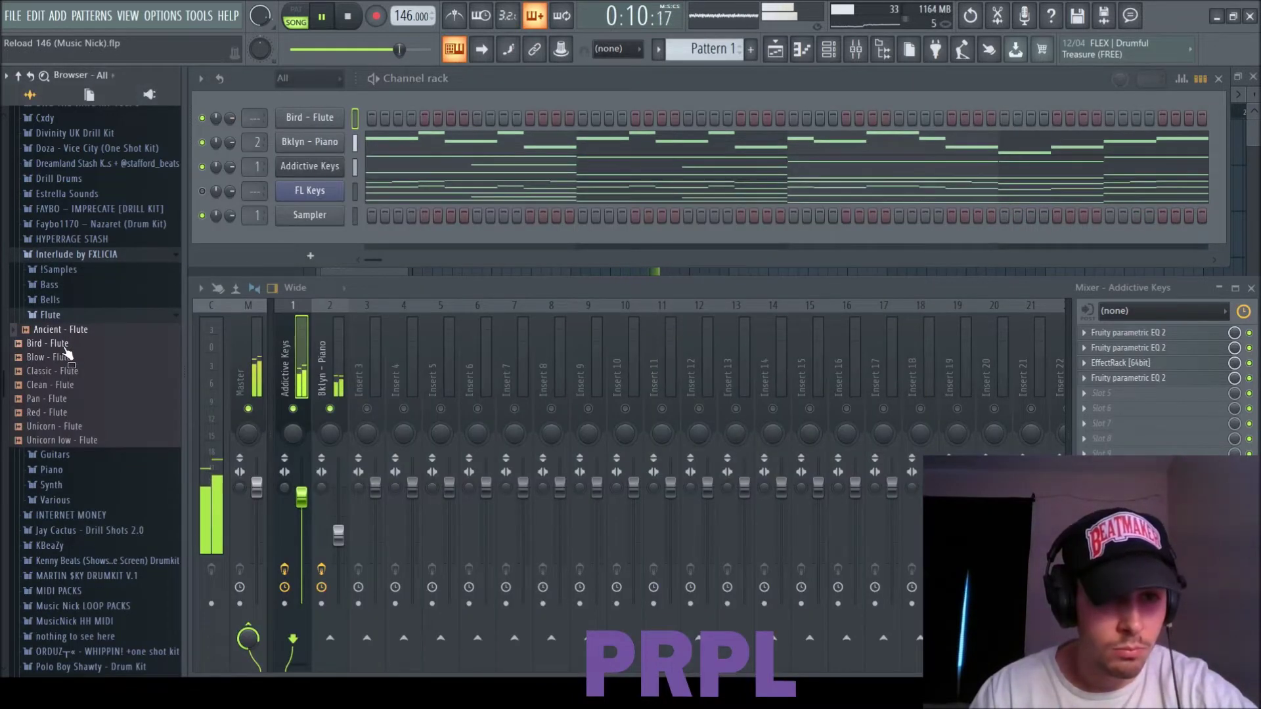
- Load Ancient - Flute on the flute channel and transpose its melody down one octave
left_click_drag(323, 131, 318, 123)
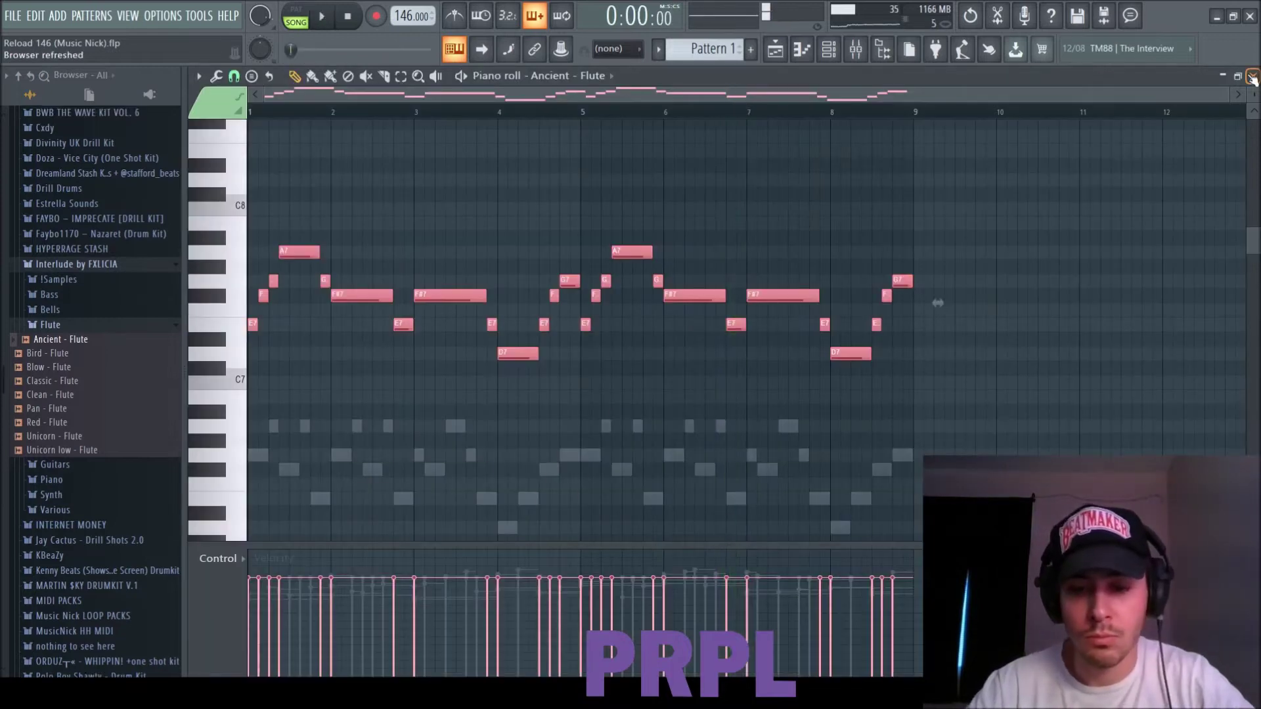
scroll(722, 328, "up", 3)
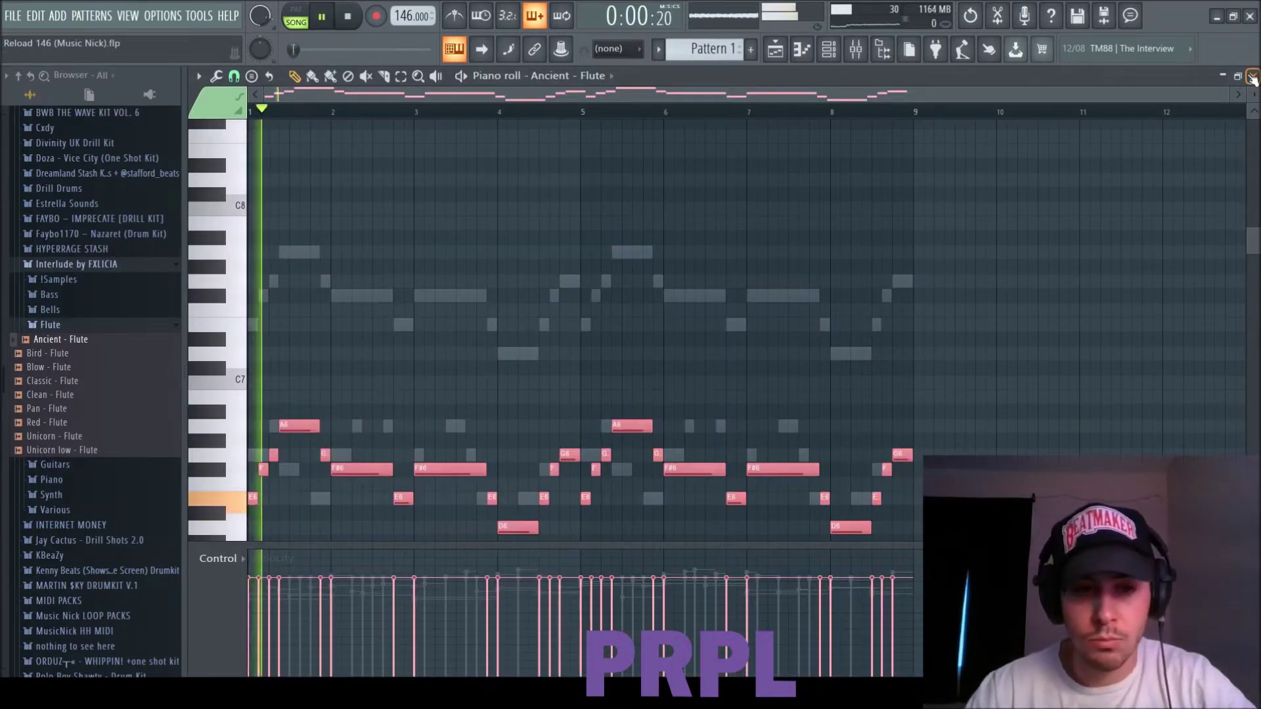
left_click(1251, 76)
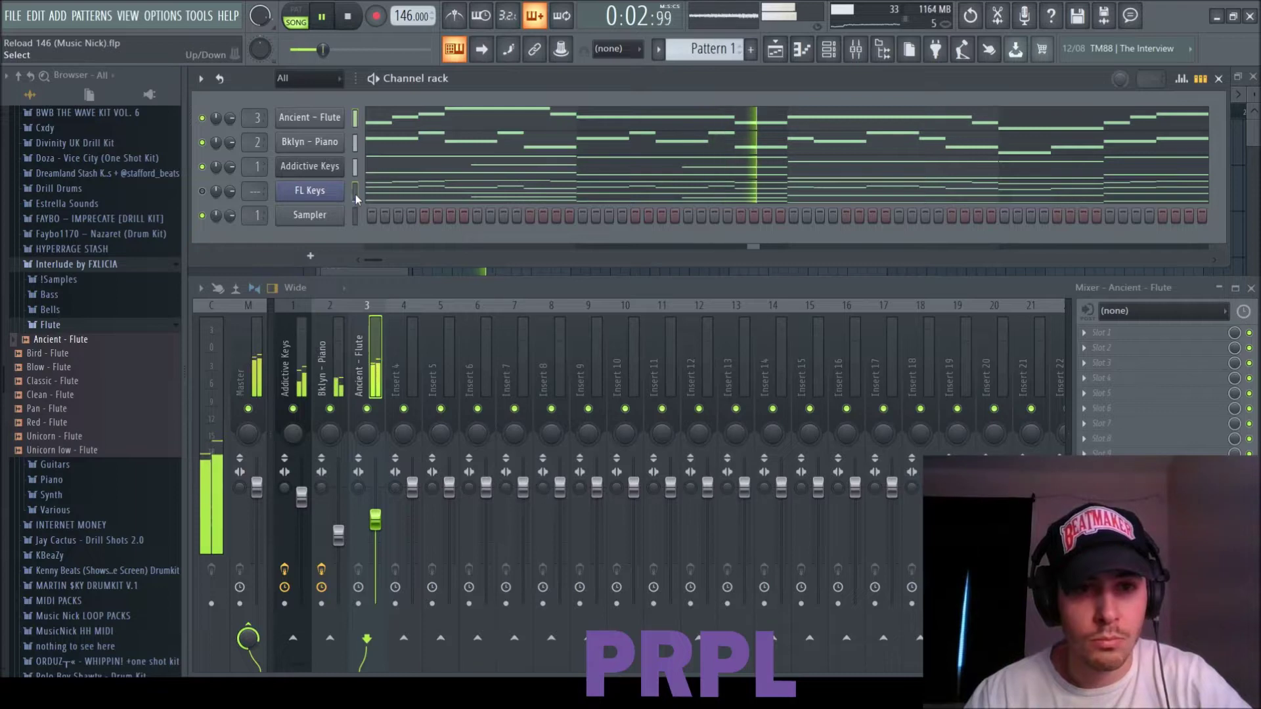
- Delete the muted FL Keys channel from the channel rack
key("ctrl+v")
right_click(329, 193)
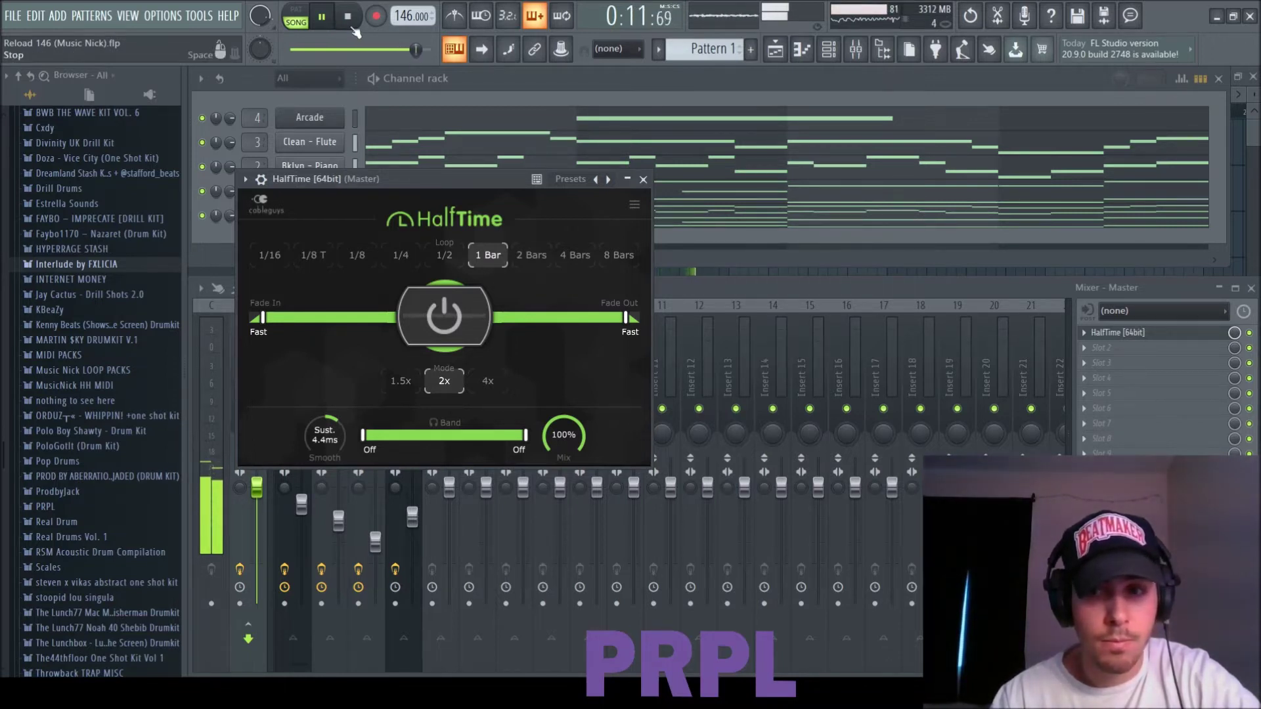
- Set HalfTime's loop length on the master to 8 bars and play the project from the start
left_click(350, 20)
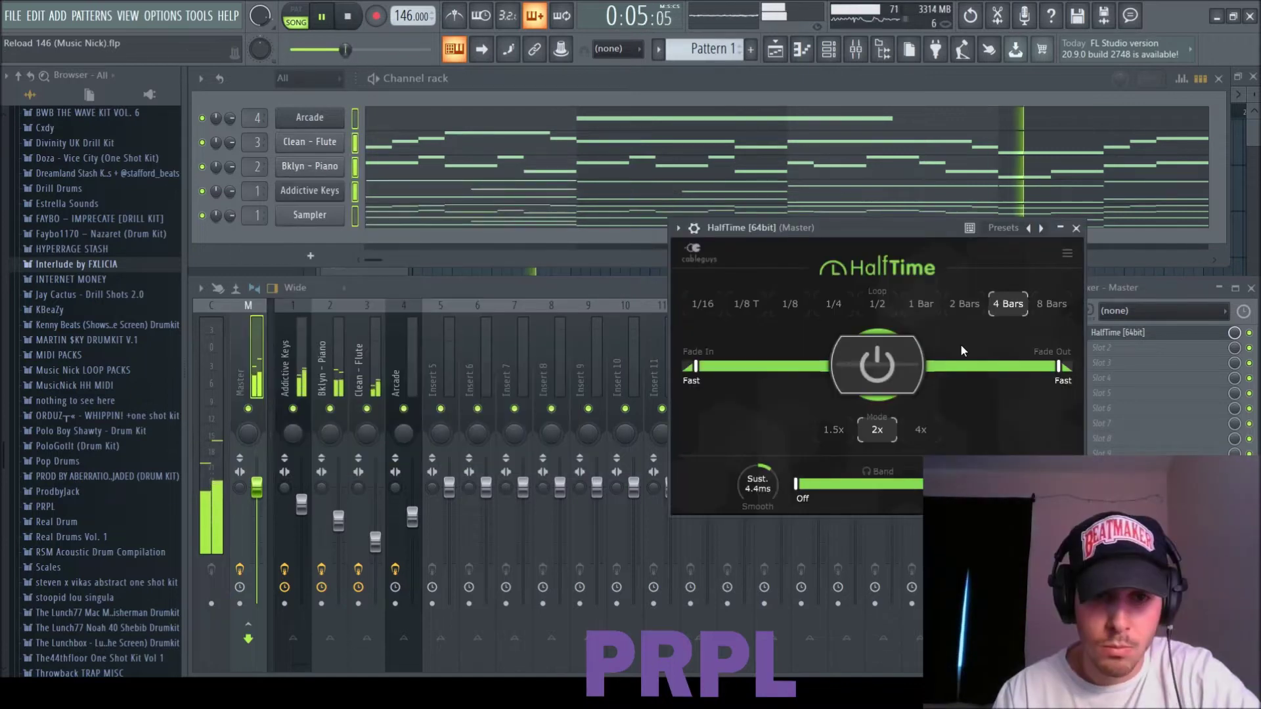
left_click(401, 359)
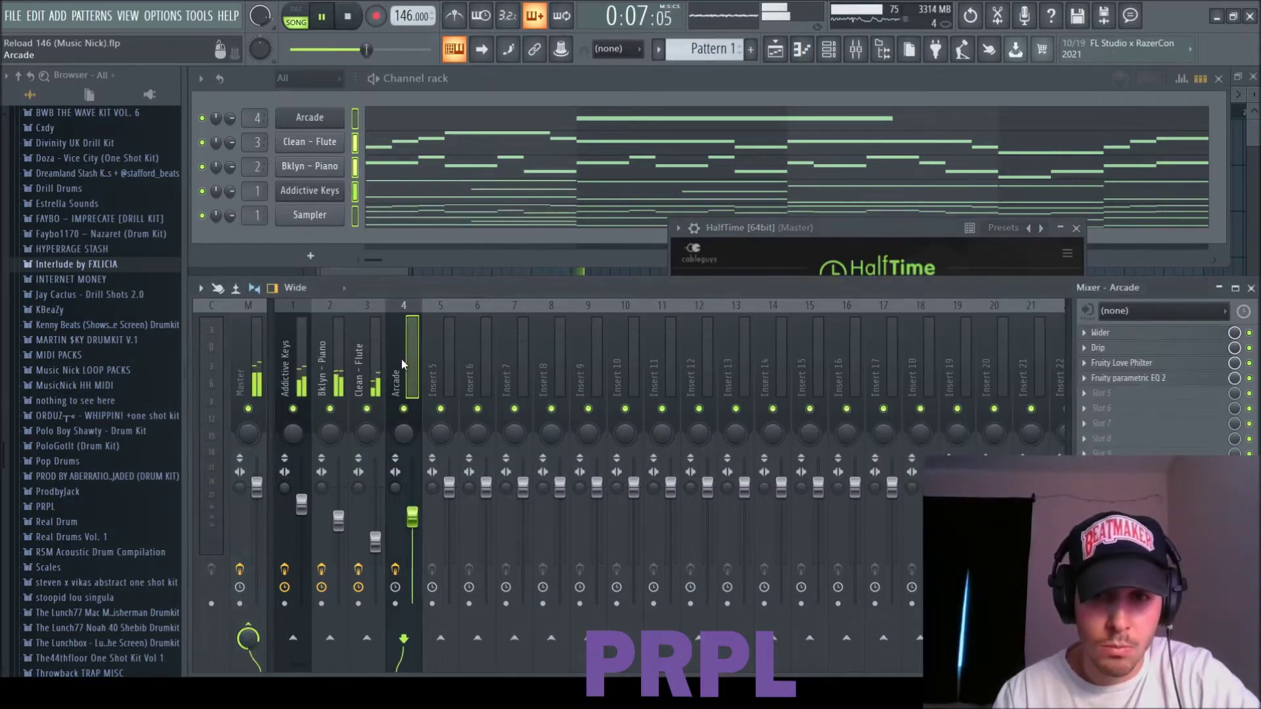
key("space")
key("Tab")
key("Tab")
key("Tab")
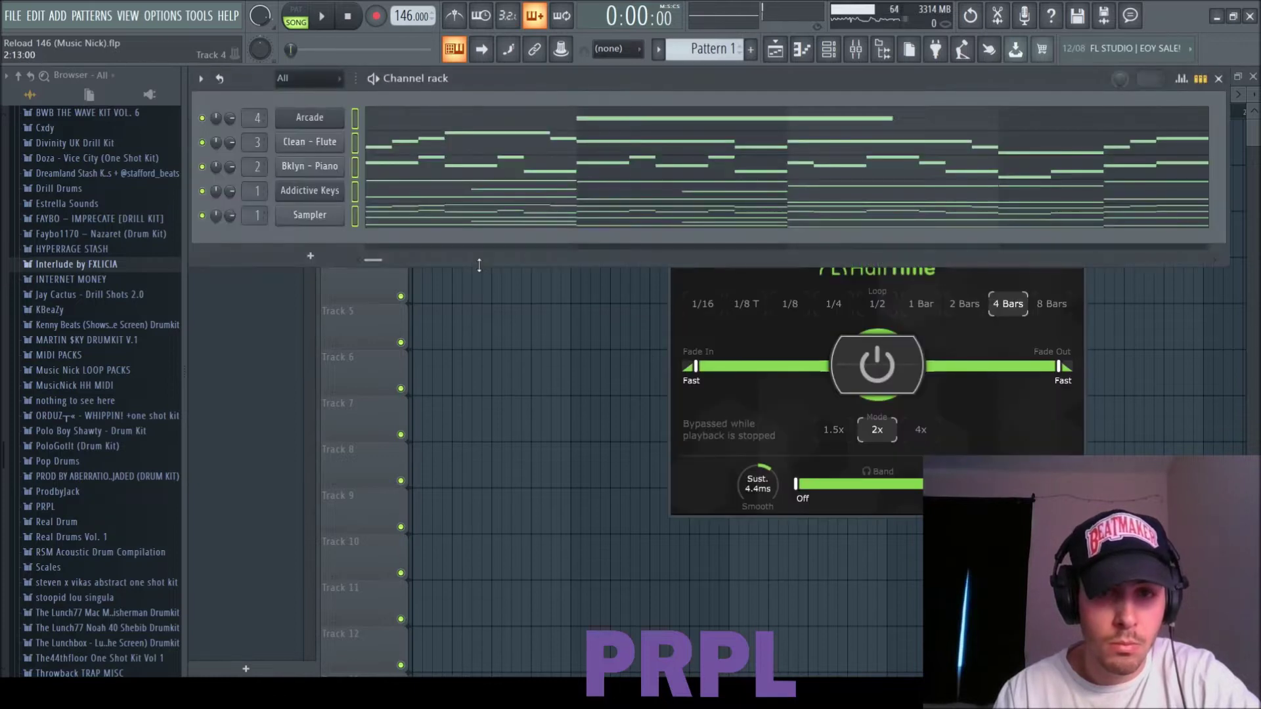
left_click(1047, 306)
key("space")
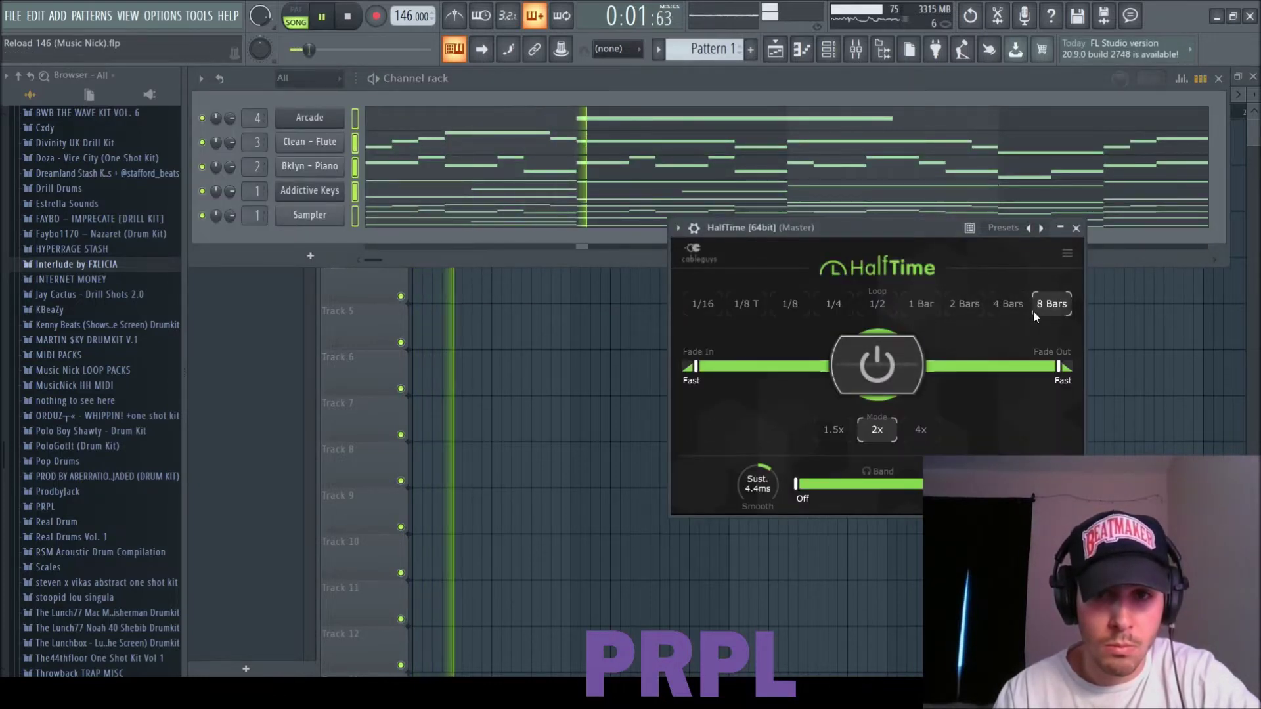
- Play the playlist arrangement from bar 17, at the start of the first flute clip
left_click(855, 52)
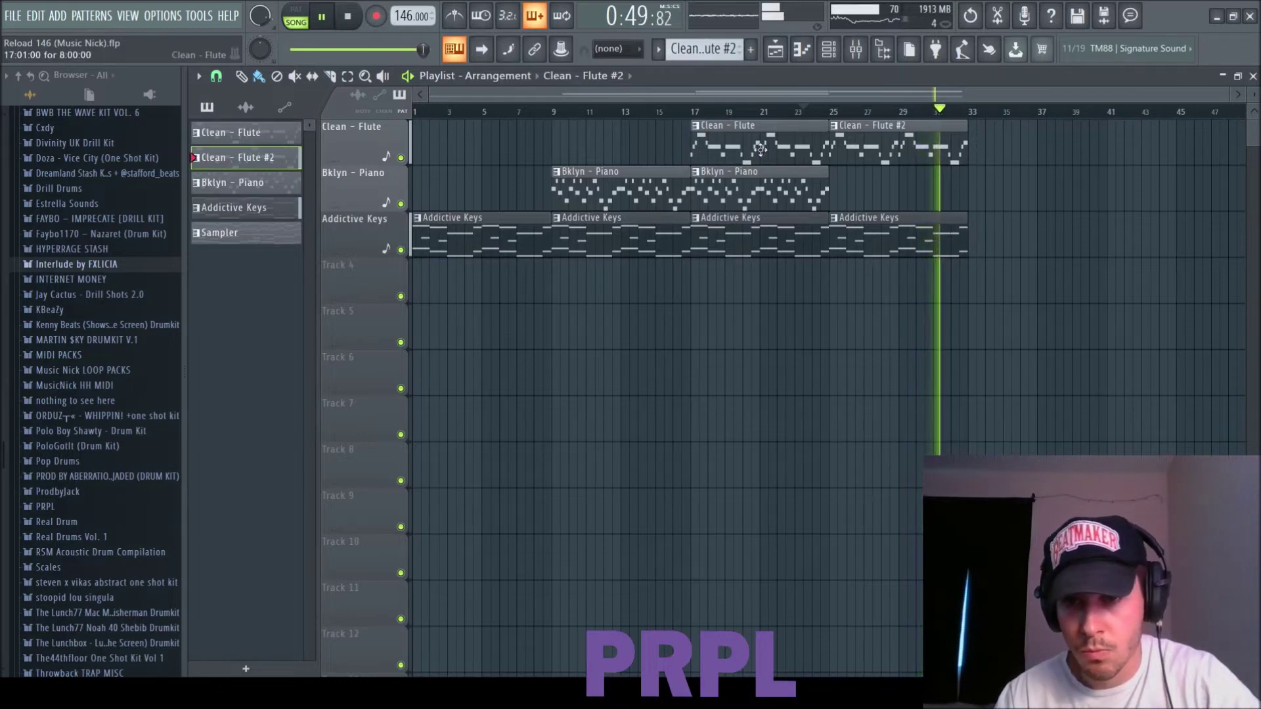
left_click(693, 110)
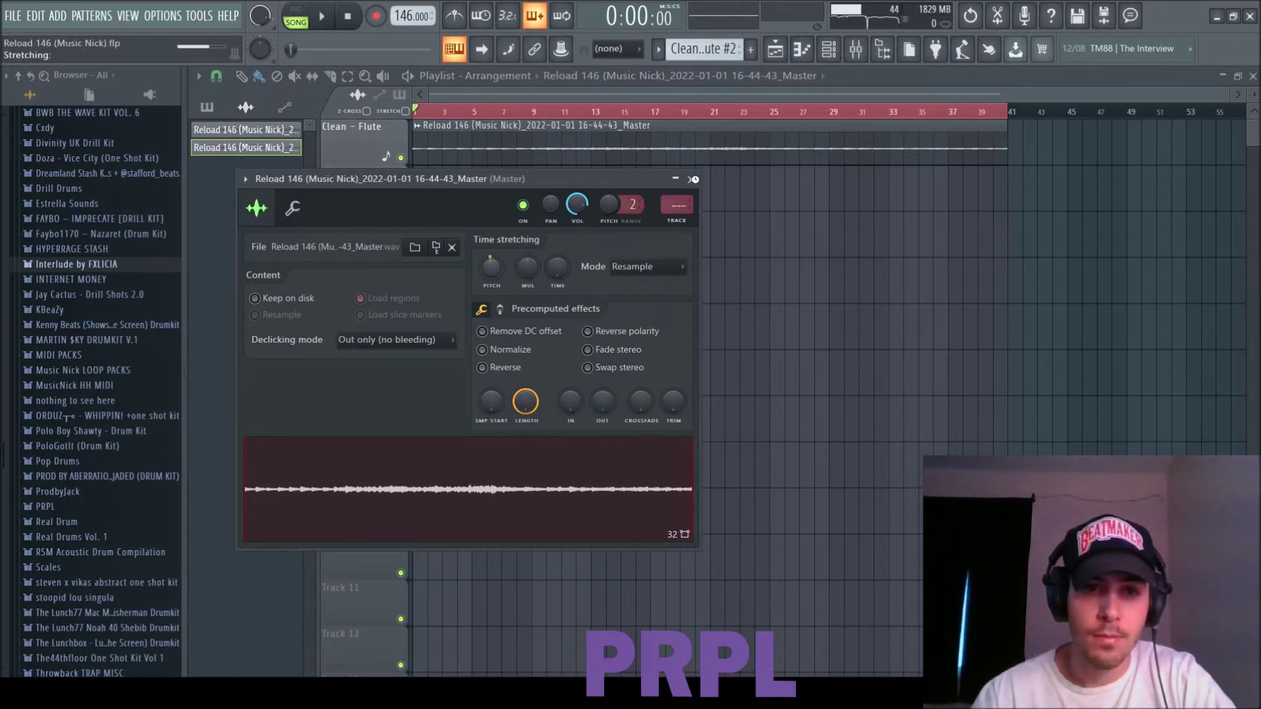
- Close the bounced Master clip's sample settings and toggle the Wobble module in RC-20 Retro Color on its mixer insert
left_click(691, 180)
key("F6")
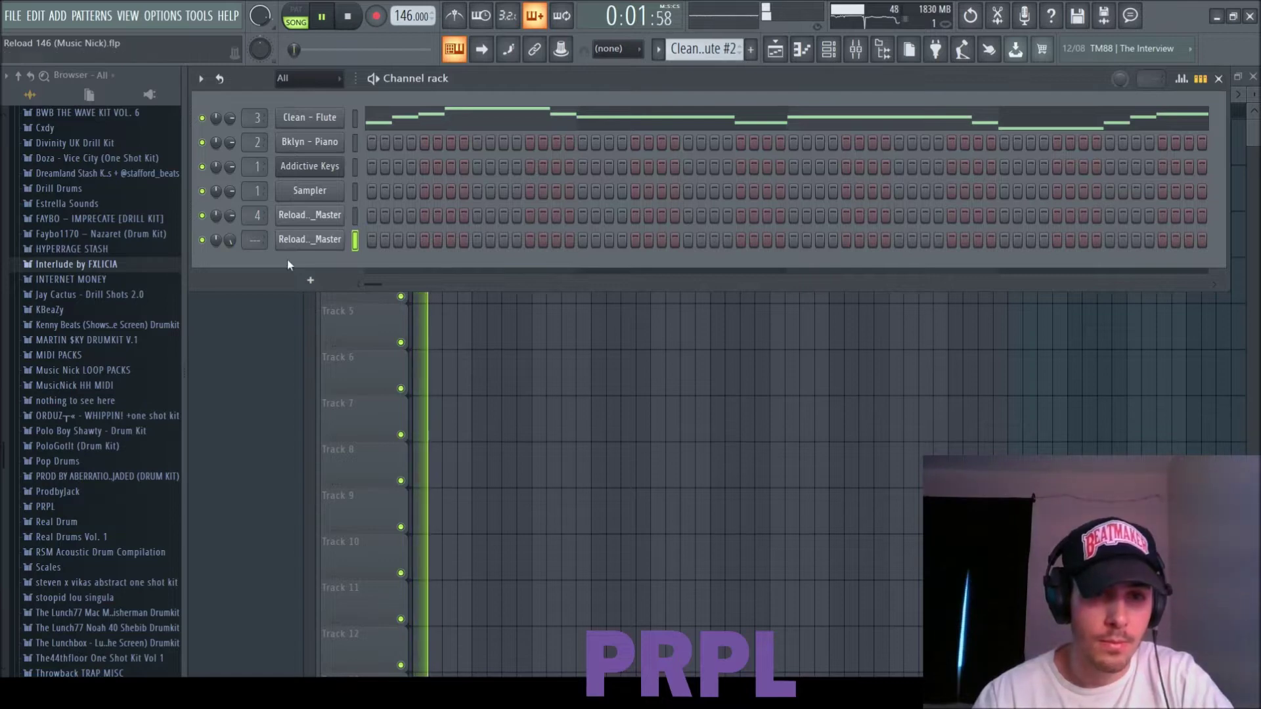
key("F9")
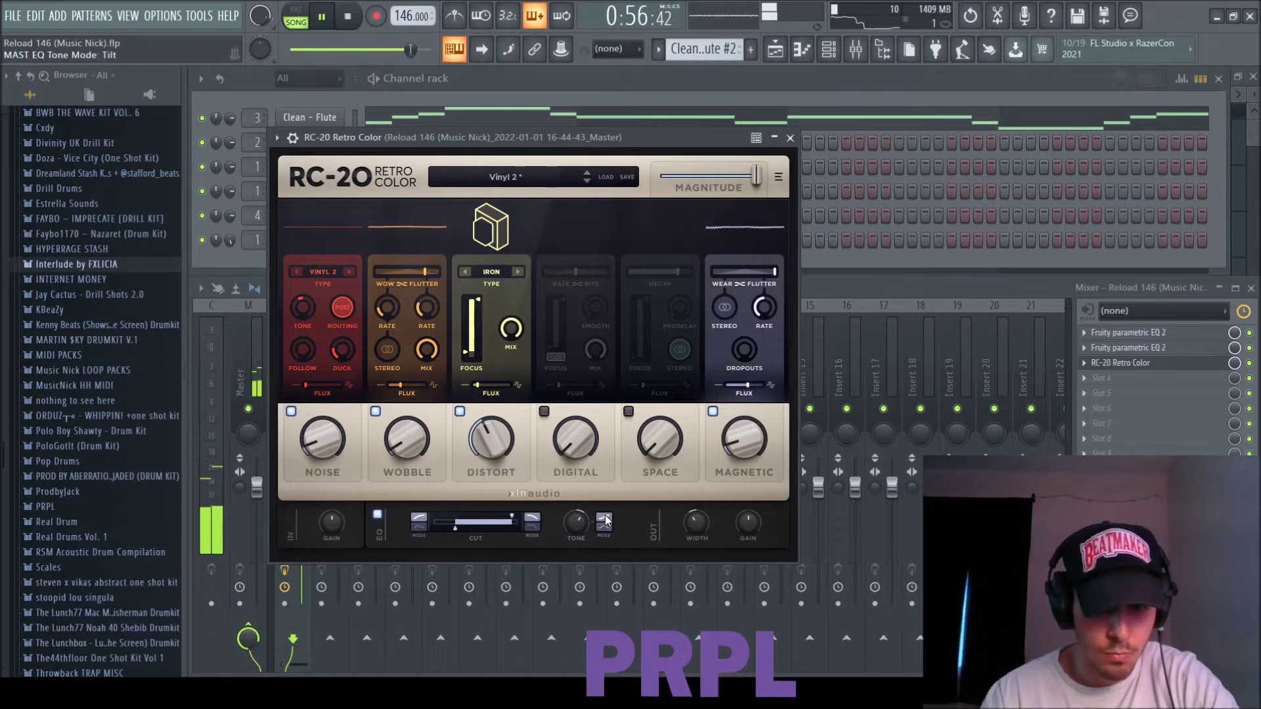
left_click(376, 412)
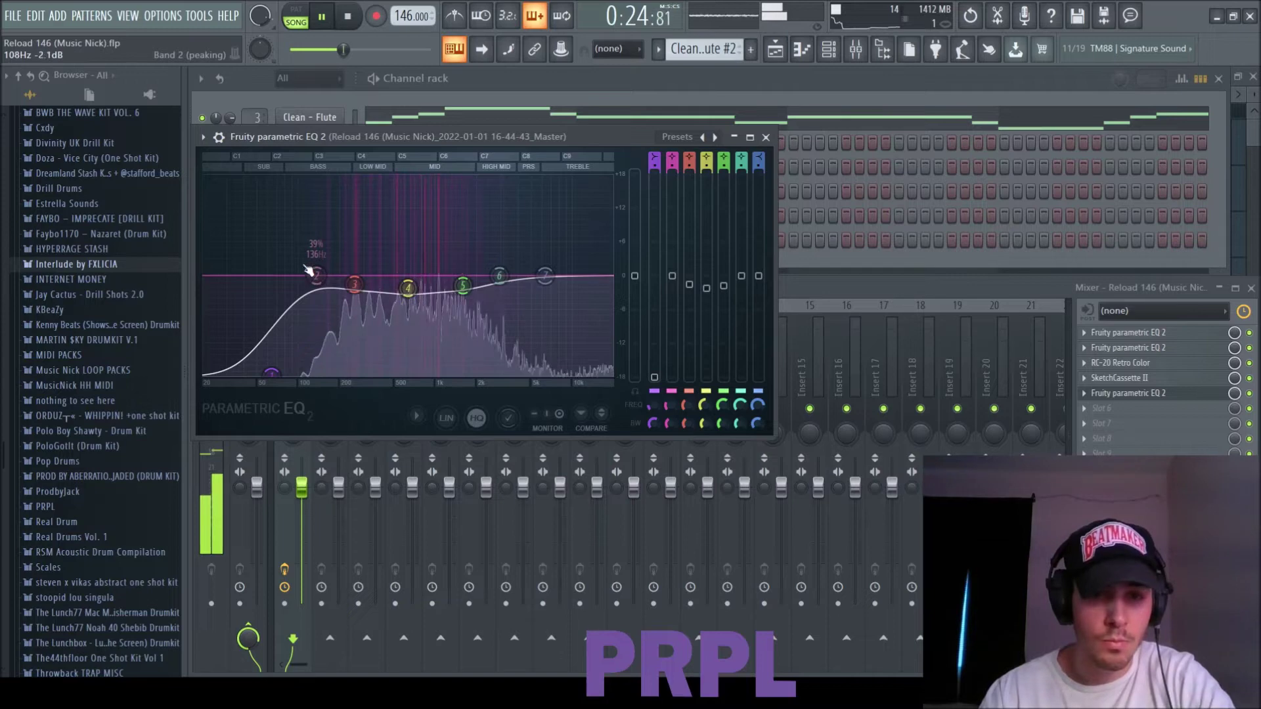
- In the bounced loop's final parametric EQ, shape a cut with bands 5 and 6 and lower the high shelf near 17 kHz
left_click(766, 137)
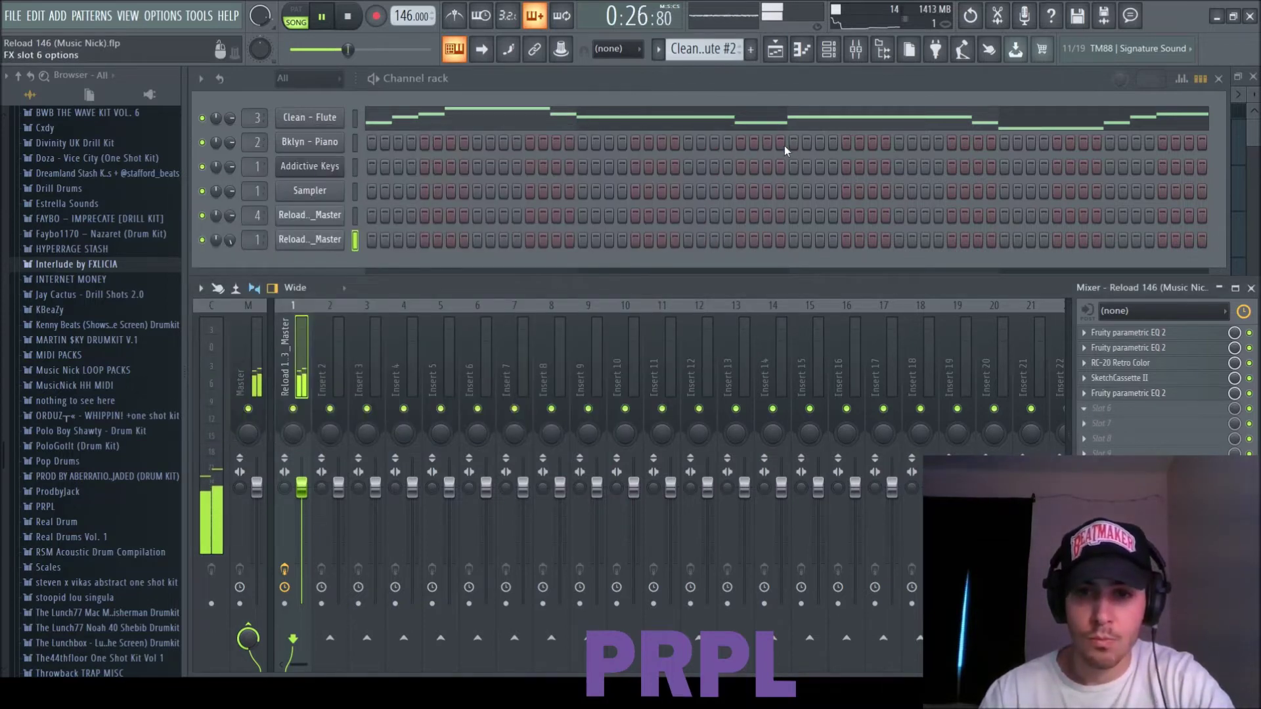
left_click(1129, 398)
left_click_drag(464, 288, 528, 298)
left_click_drag(545, 275, 608, 284)
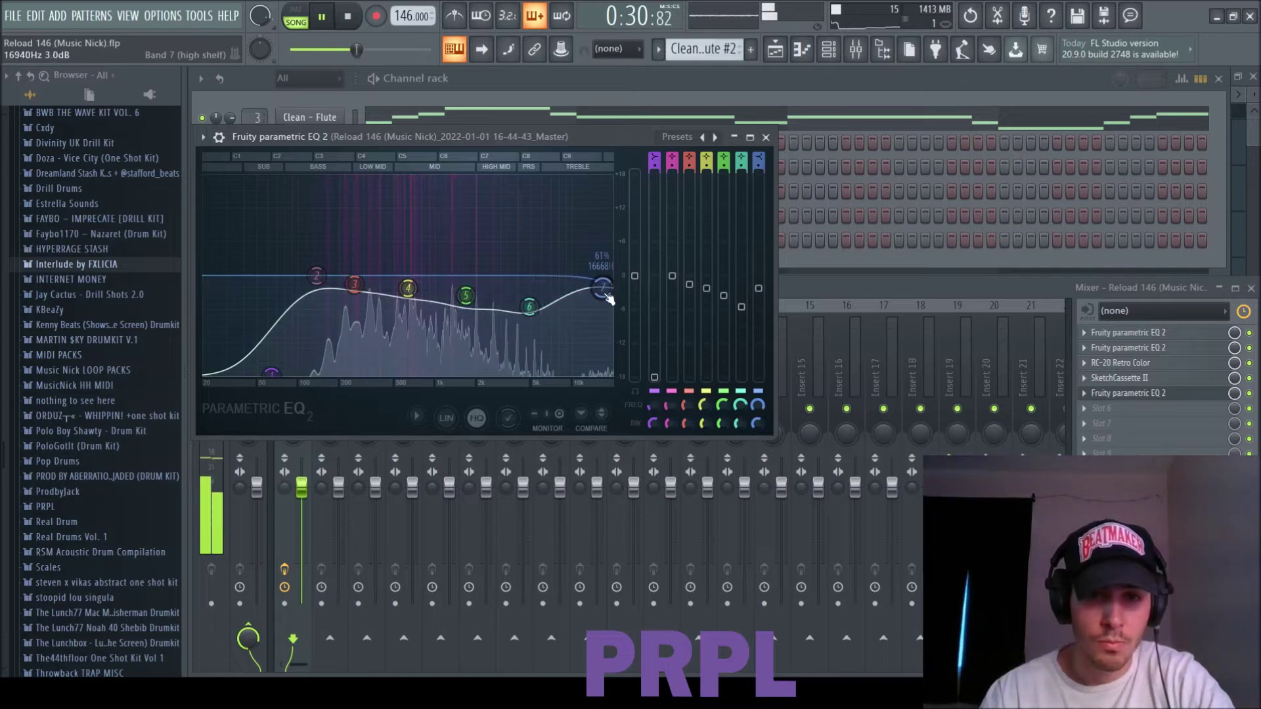
left_click_drag(466, 295, 459, 287)
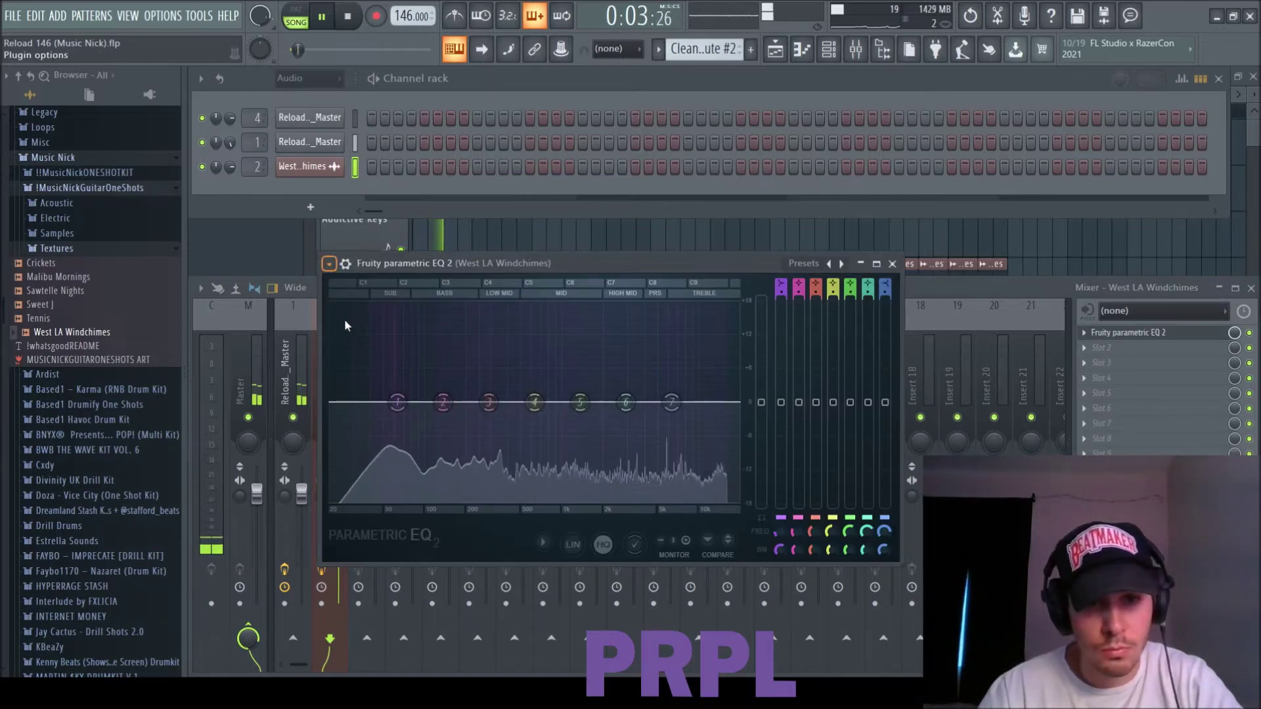
- Adjust the parametric EQ bands on the West LA Windchimes insert
left_click(575, 410)
scroll(332, 403, "up", 5)
left_click_drag(332, 402, 376, 405)
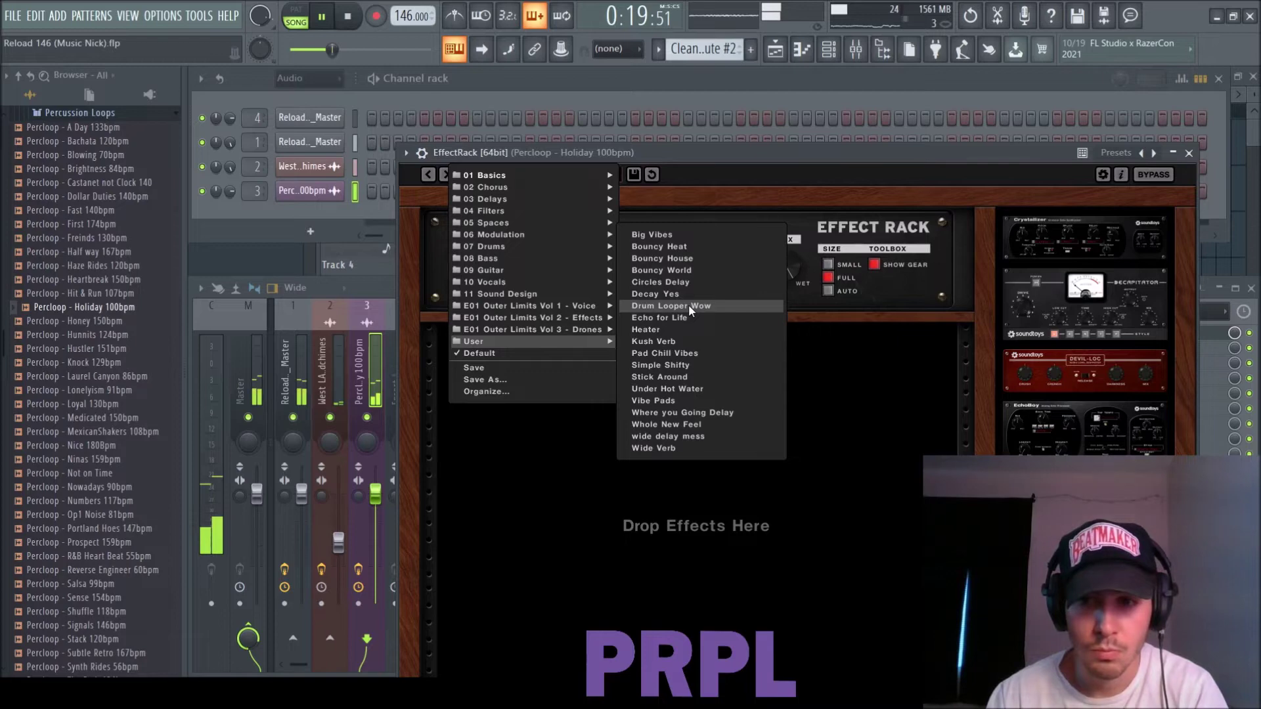
- Load the Drum Looper Wow preset in the Holiday percussion loop's EffectRack and adjust EchoBoy's mix
left_click(689, 307)
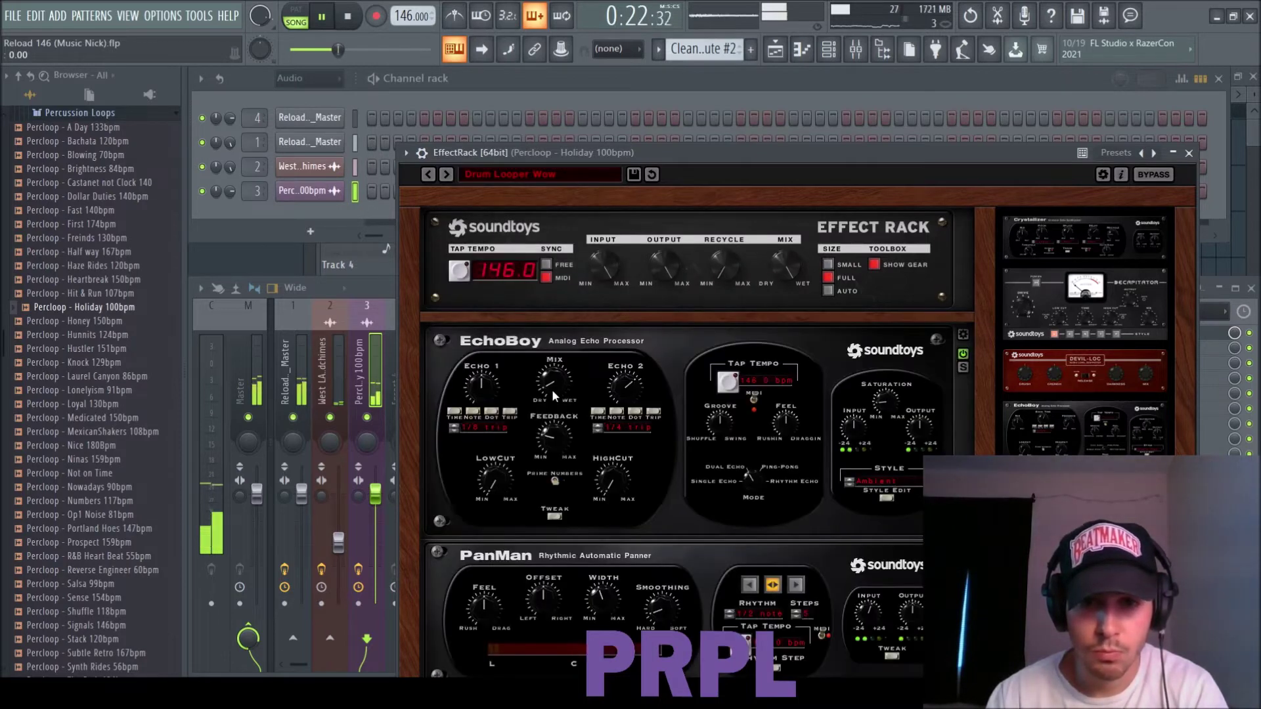
left_click_drag(549, 385, 550, 384)
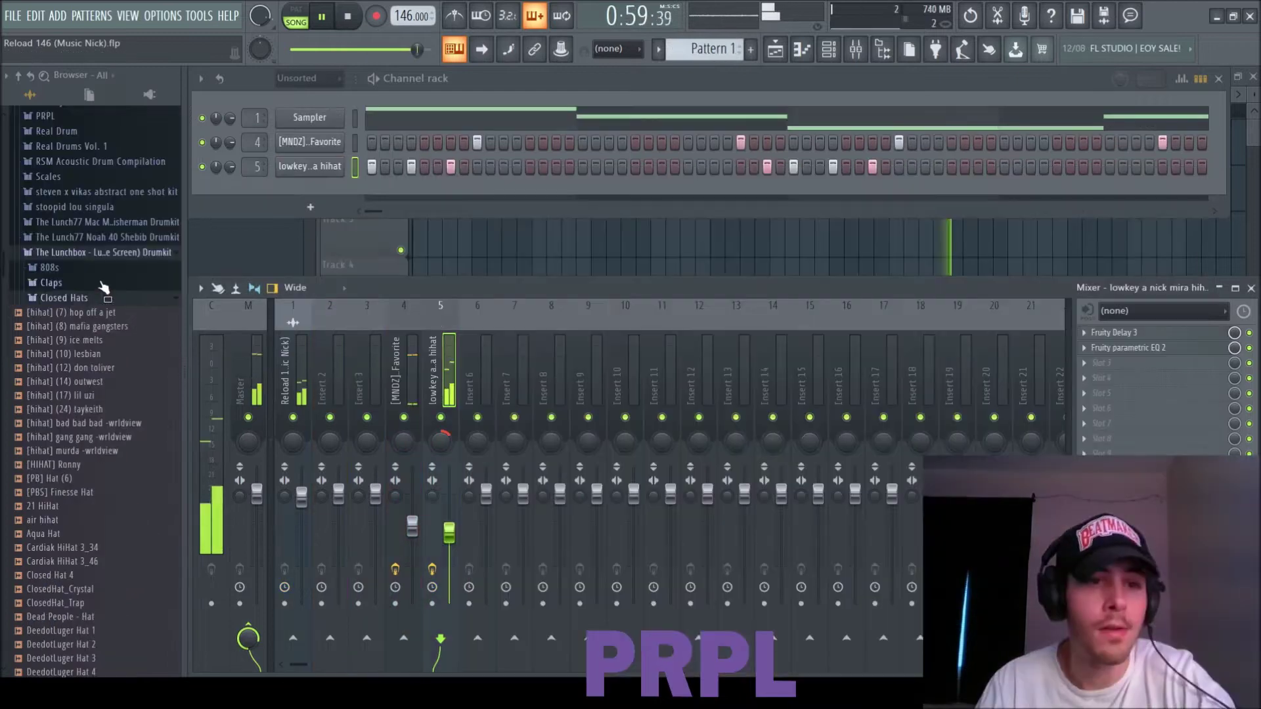
- Browse The Lunchbox drum kit's hats and audition MB Open Hat (2) and MB Open Hat (3)
left_click(74, 304)
left_click(66, 409)
left_click(69, 336)
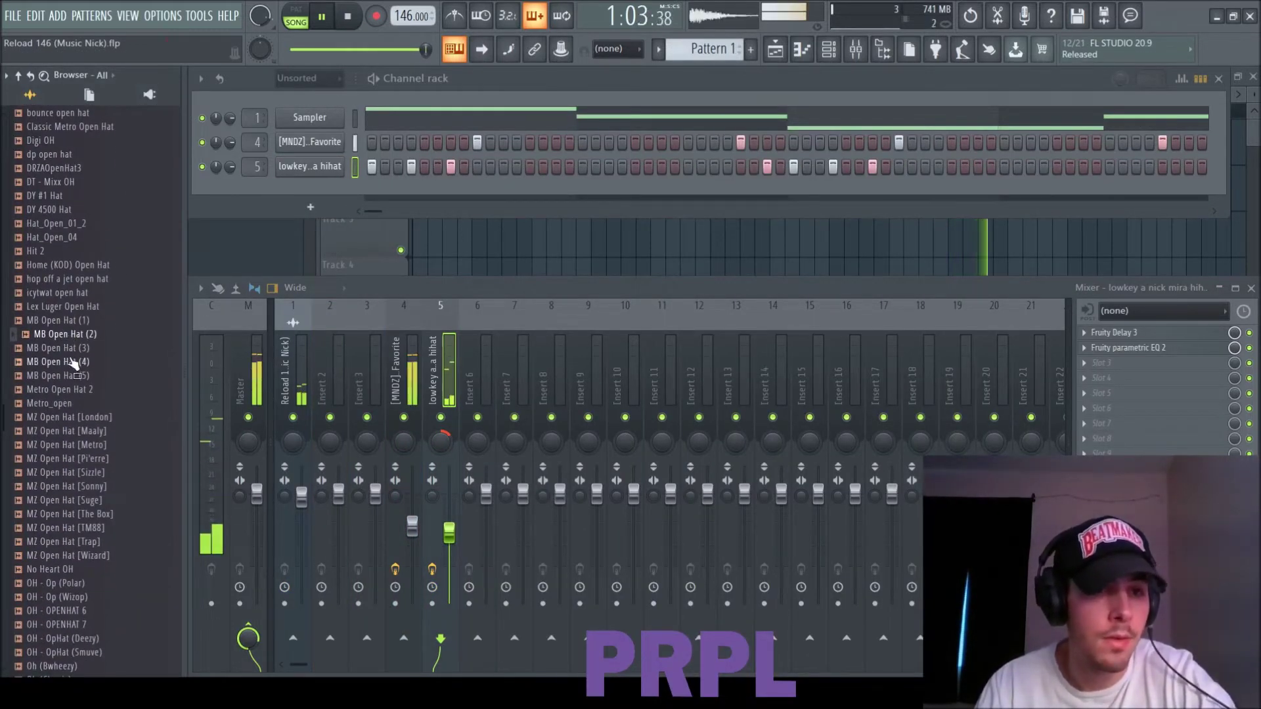
left_click(77, 347)
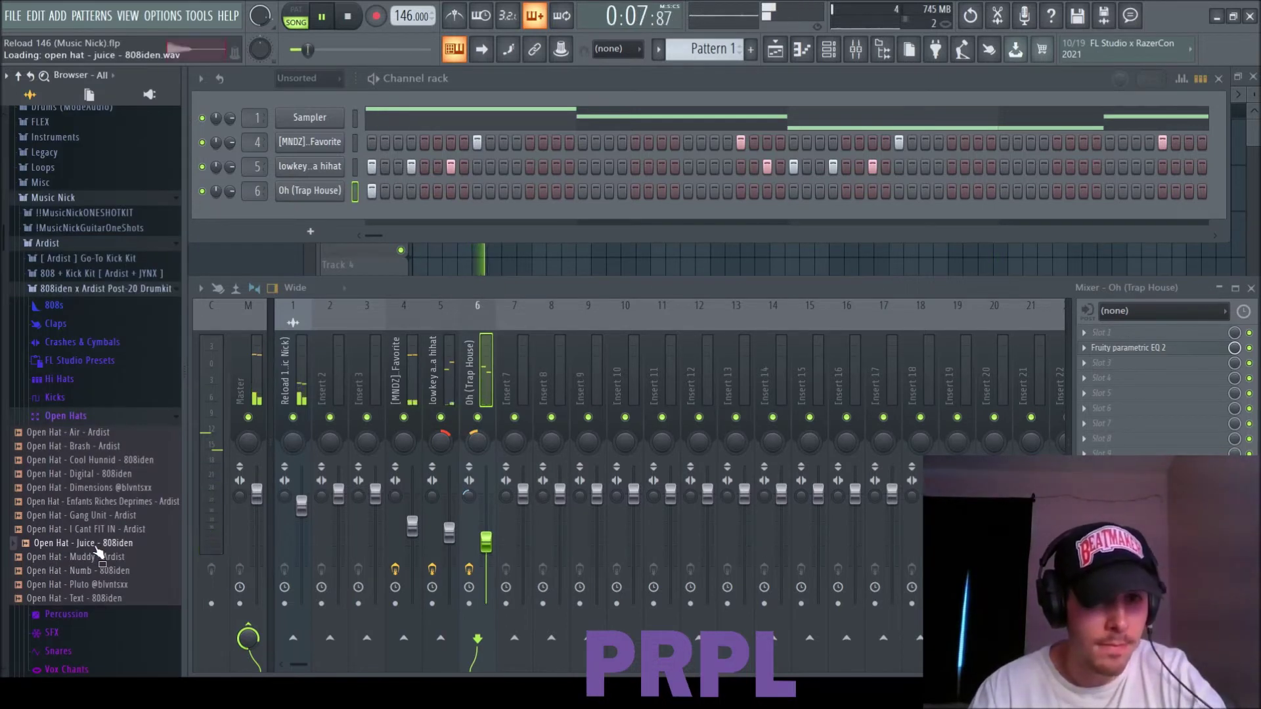
- Audition the Enfants Riches Deprimes, Gang Unit and Digital open hats from the 808iden Post-20 drum kit
left_click(100, 504)
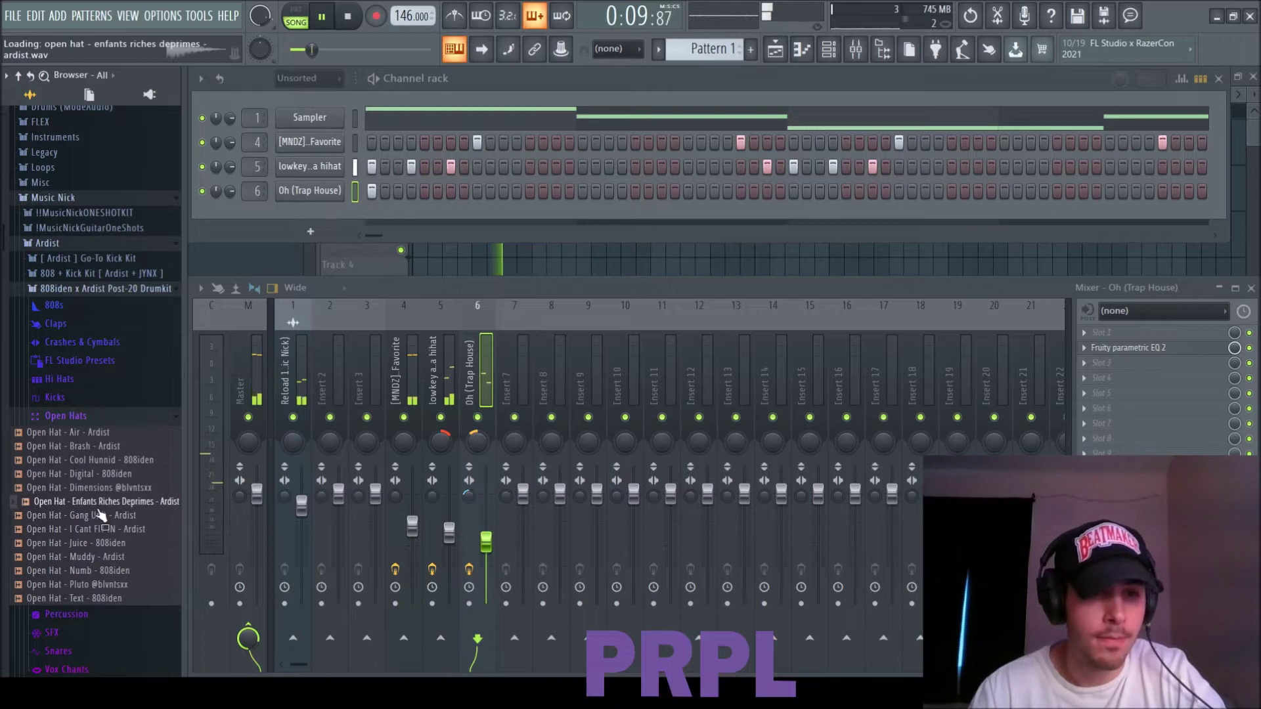
left_click(97, 517)
left_click(106, 474)
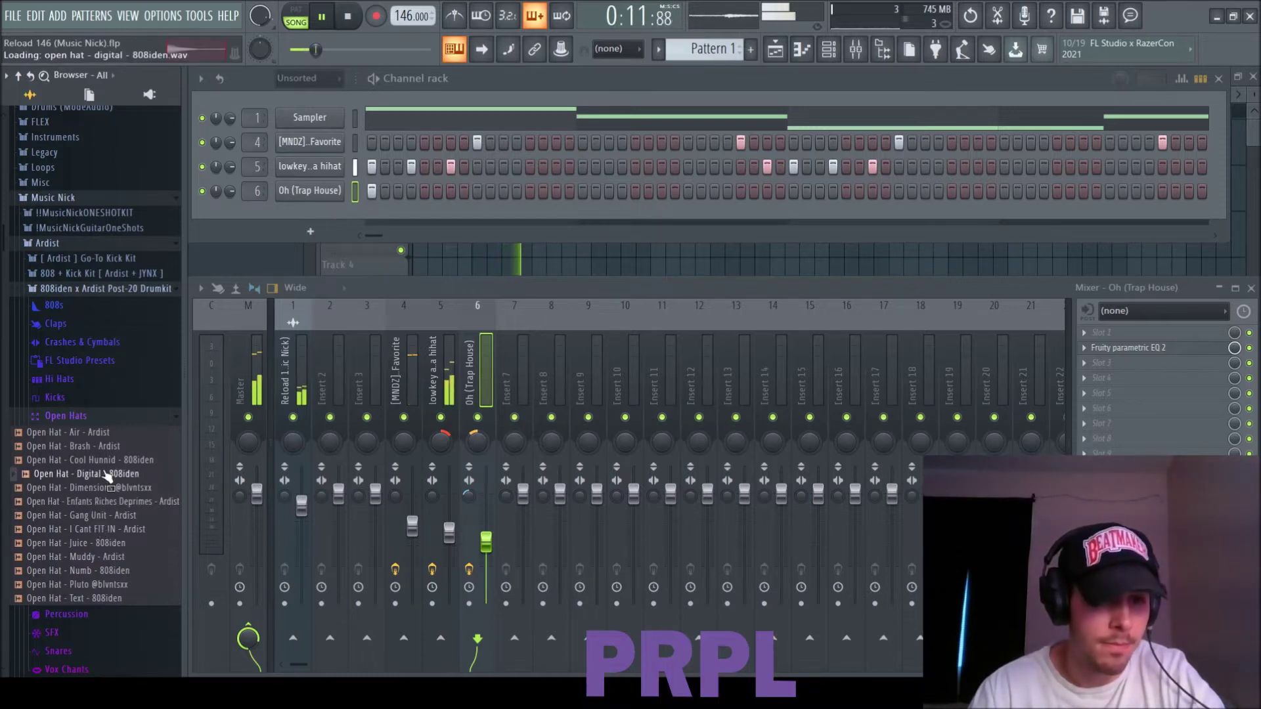
- Add Open Hat - Digital - 808iden as a new channel below the Trap House open hat and normalize its sample
left_click_drag(276, 220, 284, 214)
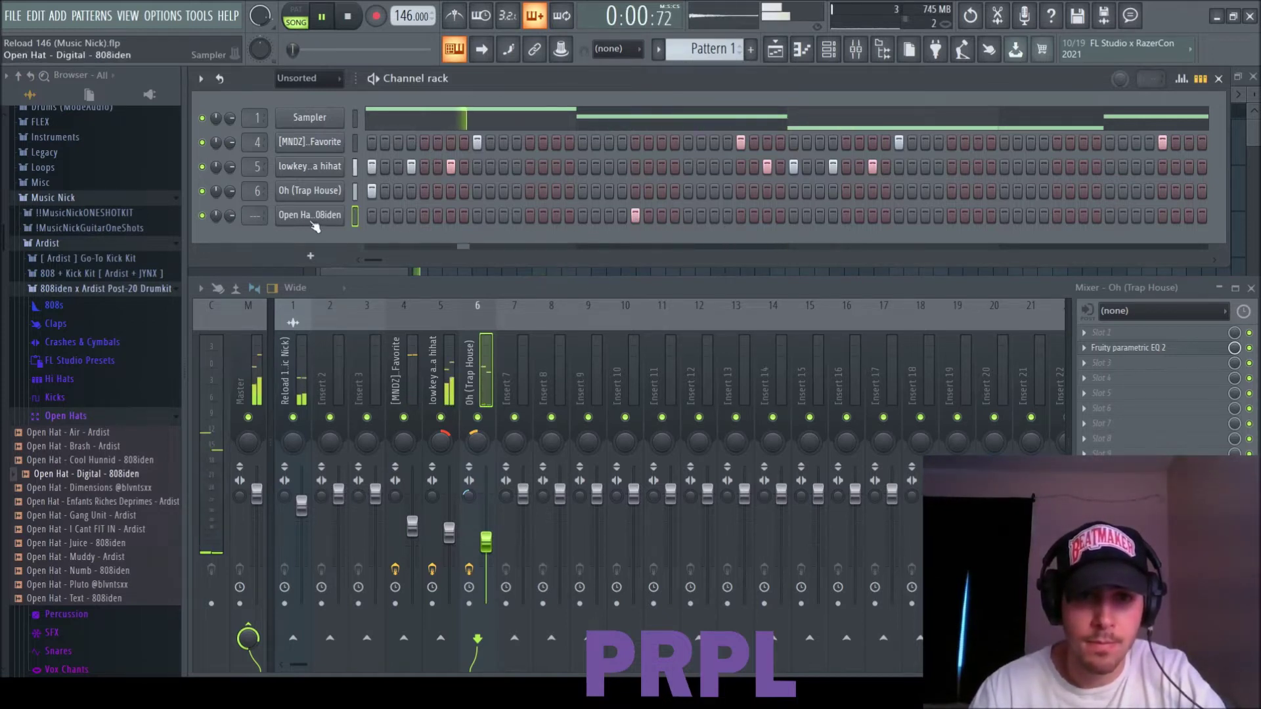
left_click(342, 216)
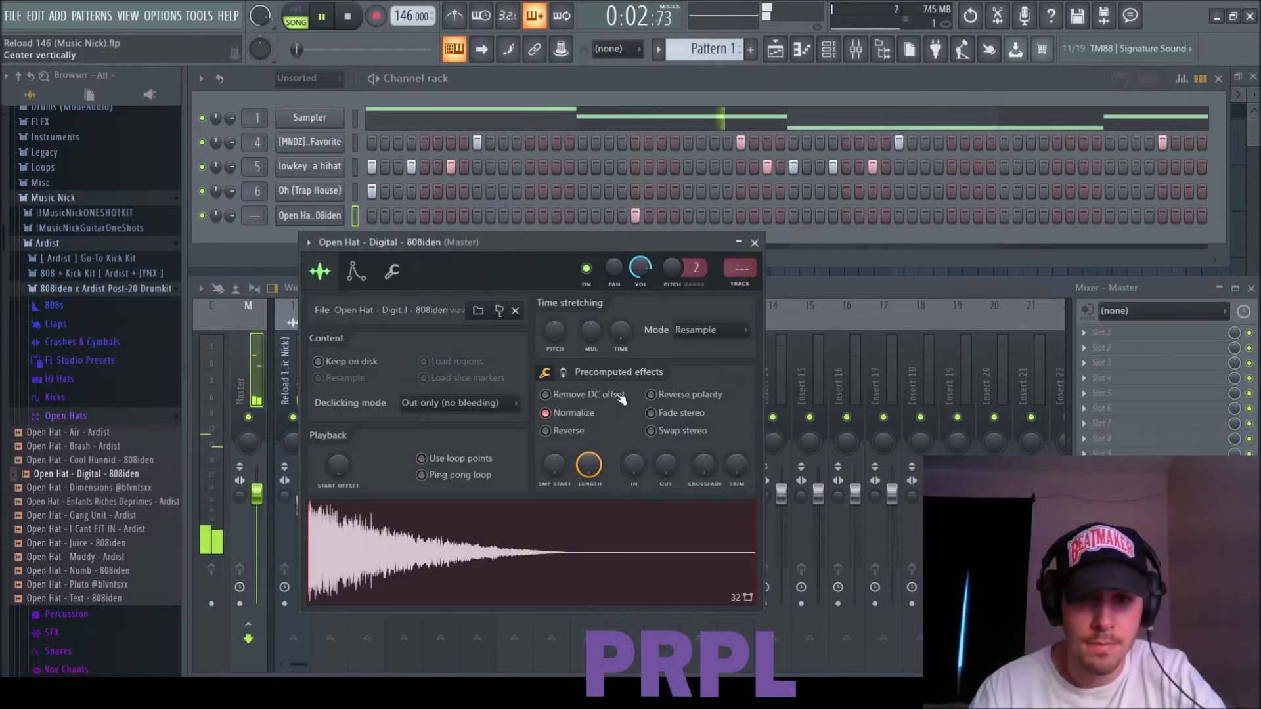
left_click(755, 242)
- Move the Digital open hat's hit from step 21 to step 27 and add a C5 hit at the start of bar 3
left_click(635, 216)
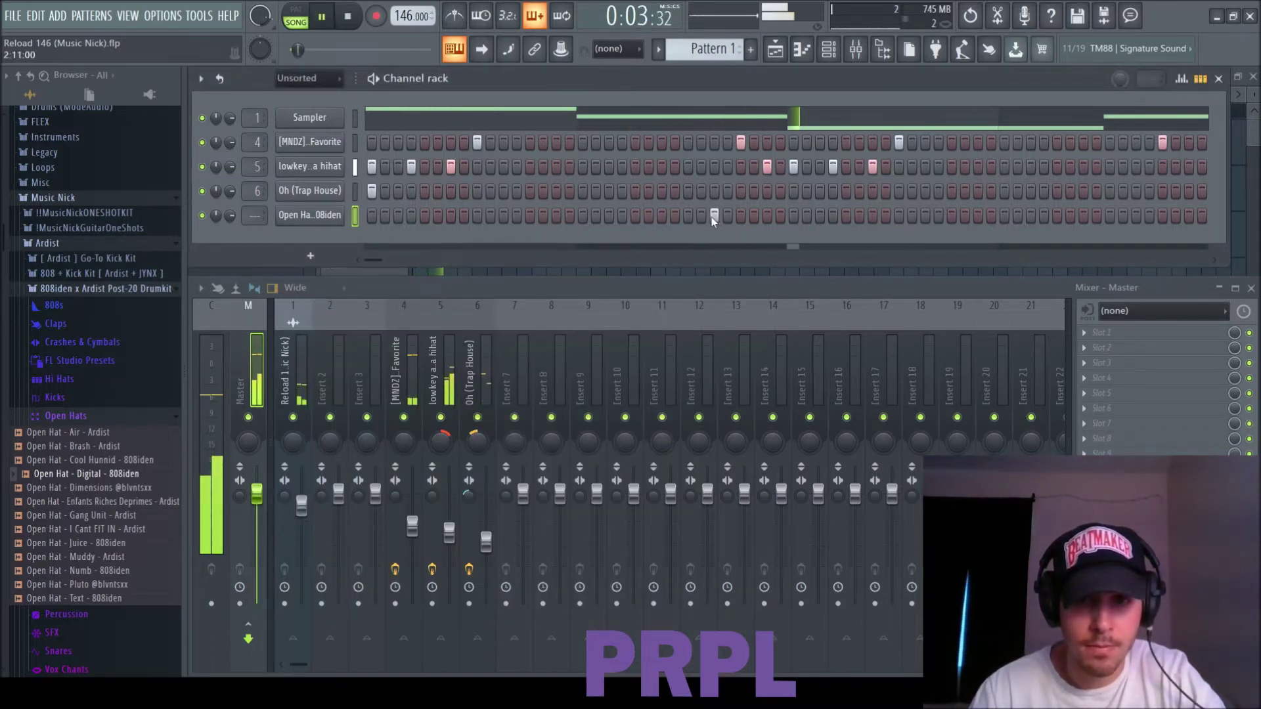
key("F7")
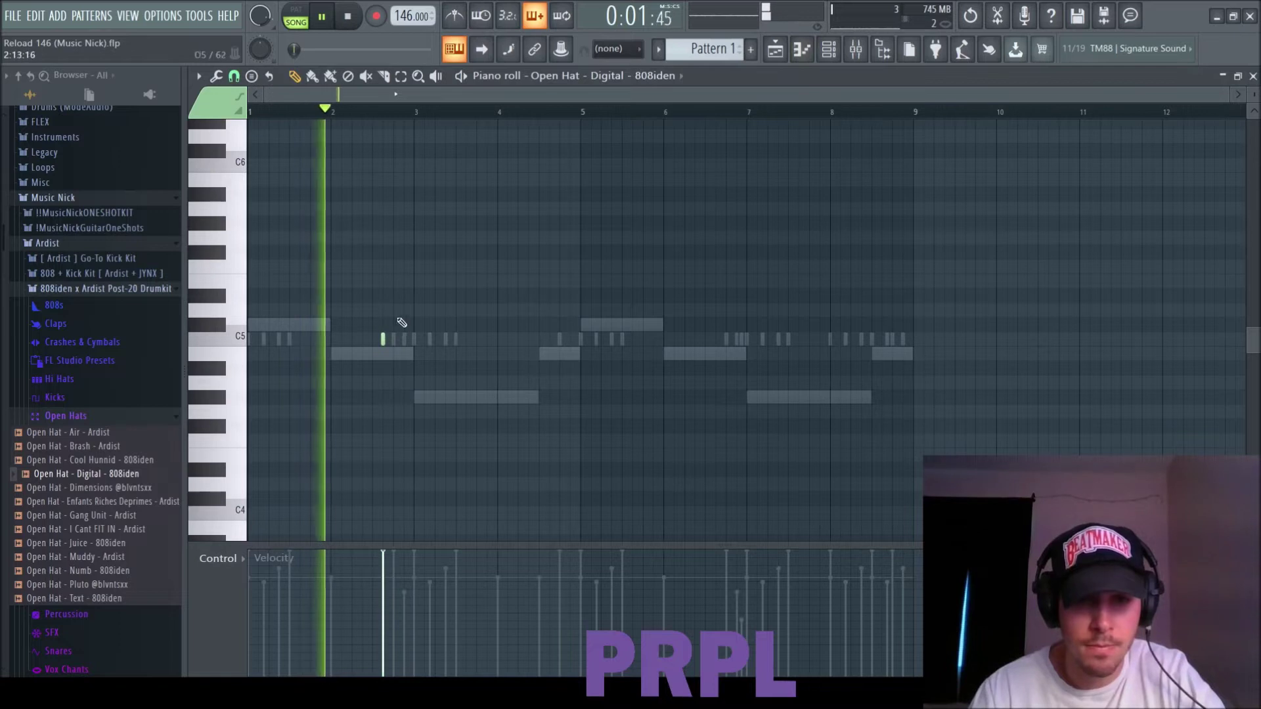
left_click(414, 339)
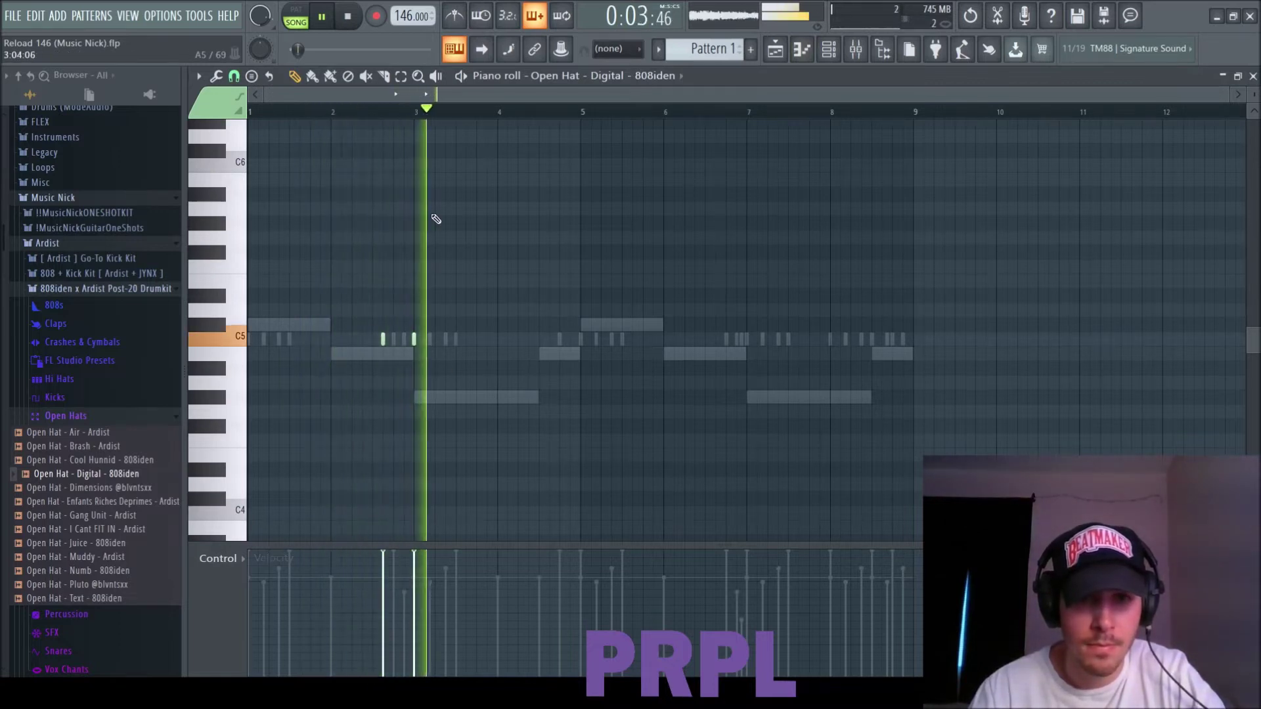
- Duplicate bars 1 to 4 of the Digital open hat's hits into bars 5 to 8 and return to the channel rack
left_click_drag(582, 115, 250, 115)
key("ctrl+b")
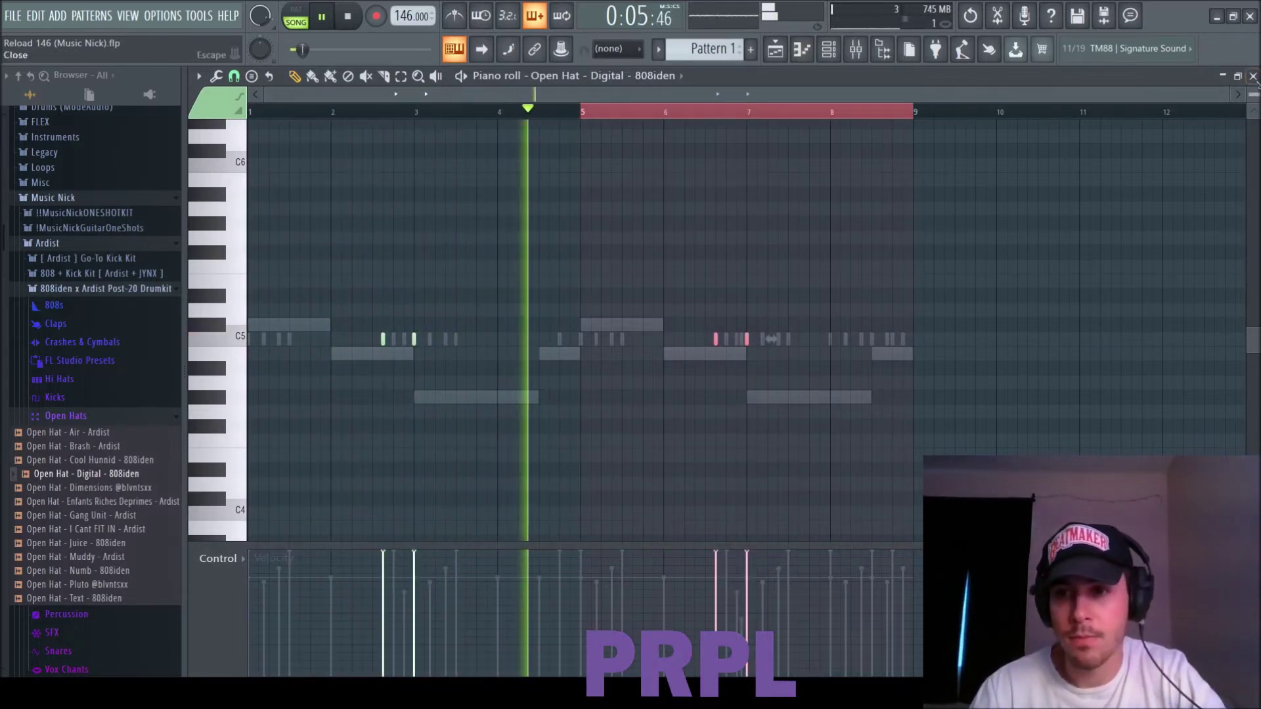
key("F7")
left_click(309, 215)
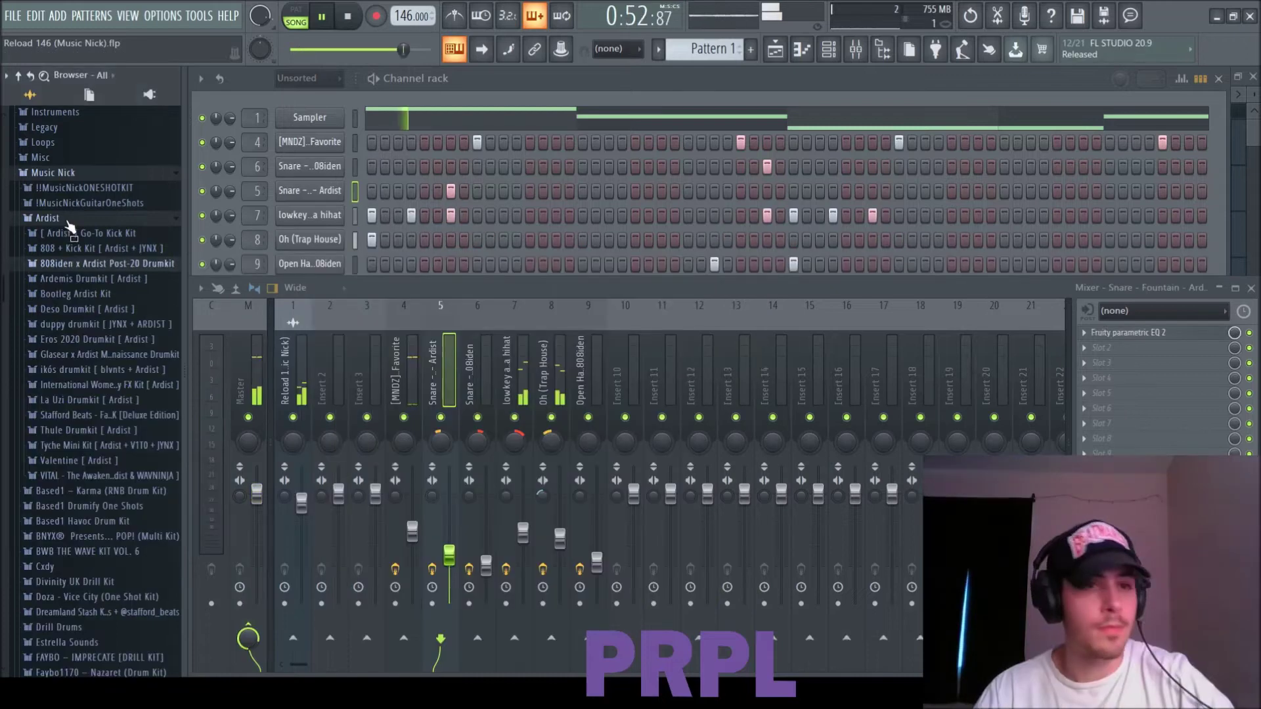
- Browse the Music Nick drum kits and look into the INTERNET MONEY kit
scroll(80, 401, "down", 6)
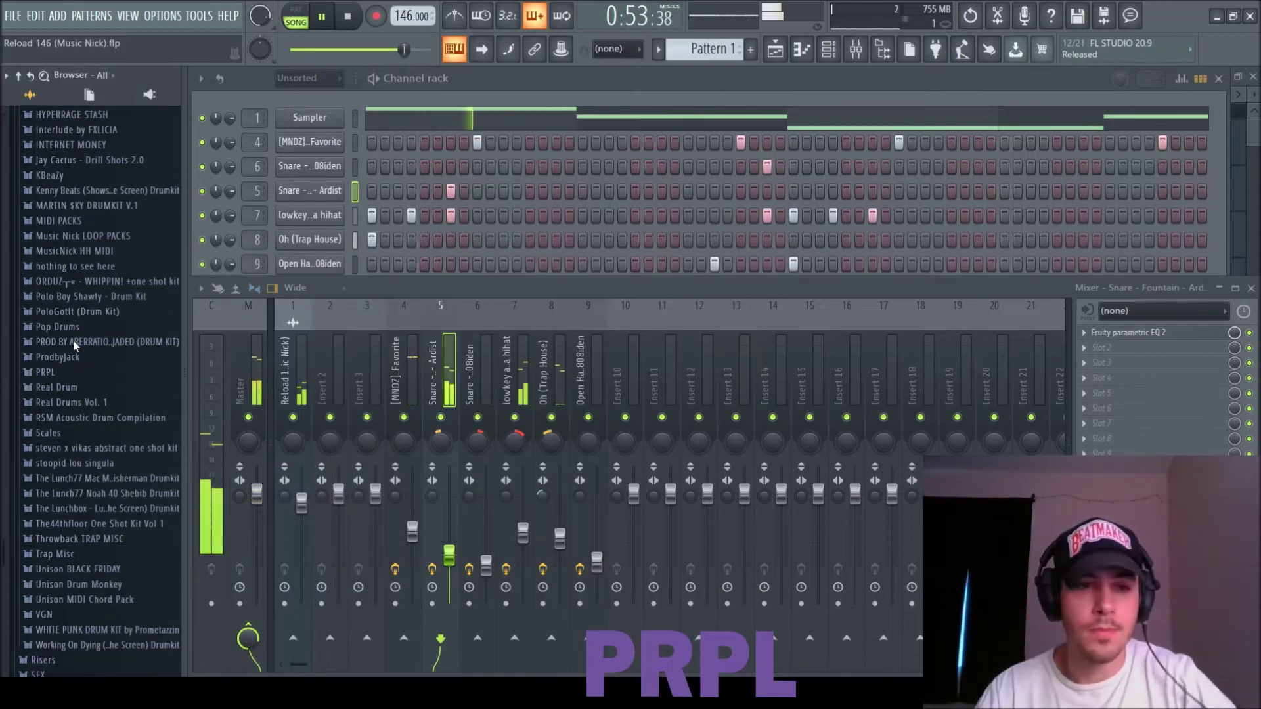
scroll(91, 422, "up", 5)
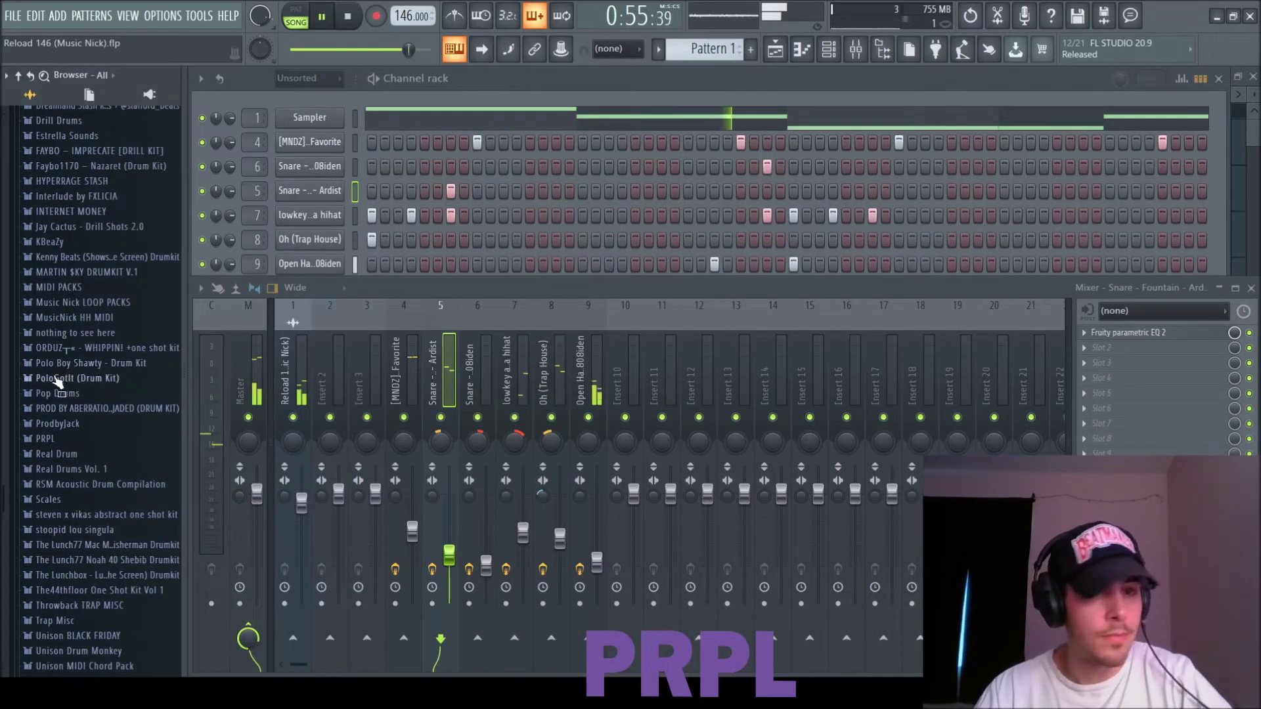
scroll(77, 220, "up", 5)
left_click(77, 296)
left_click(79, 297)
- Open the 808s of the Ardist Deso Drumkit and audition the Spinz Steroids sample
scroll(78, 276, "up", 5)
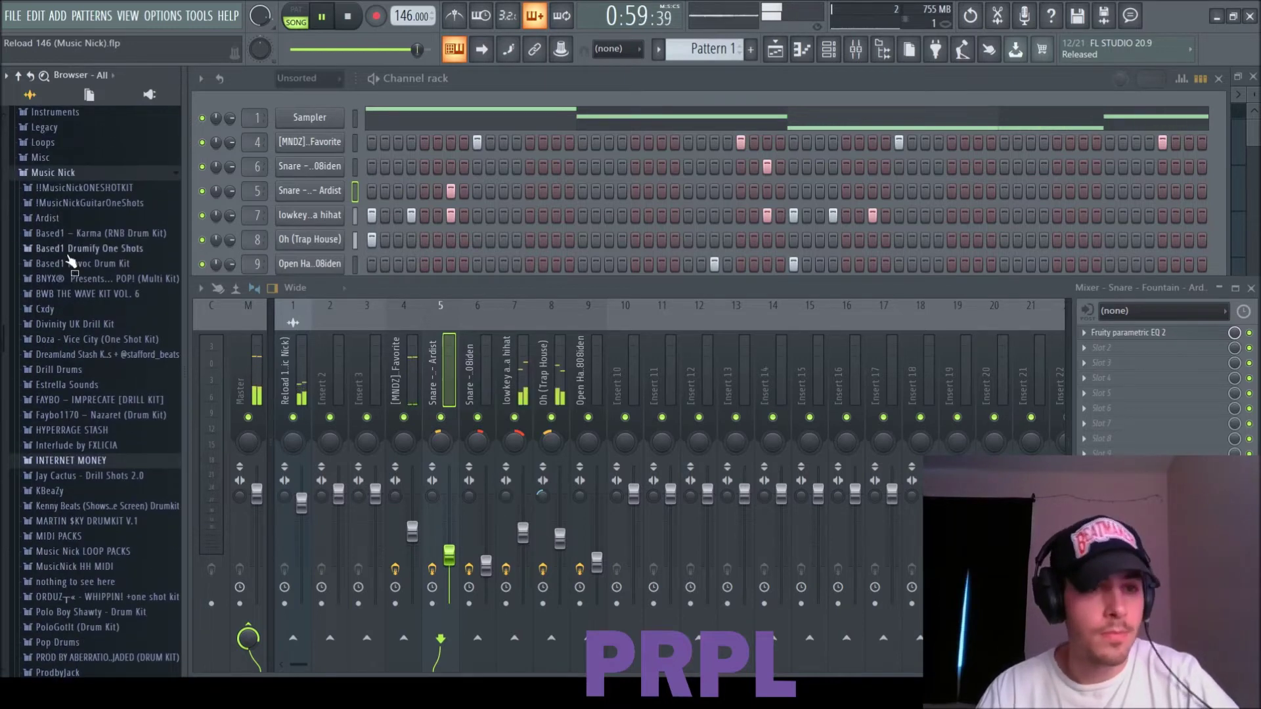
left_click(71, 220)
left_click(70, 309)
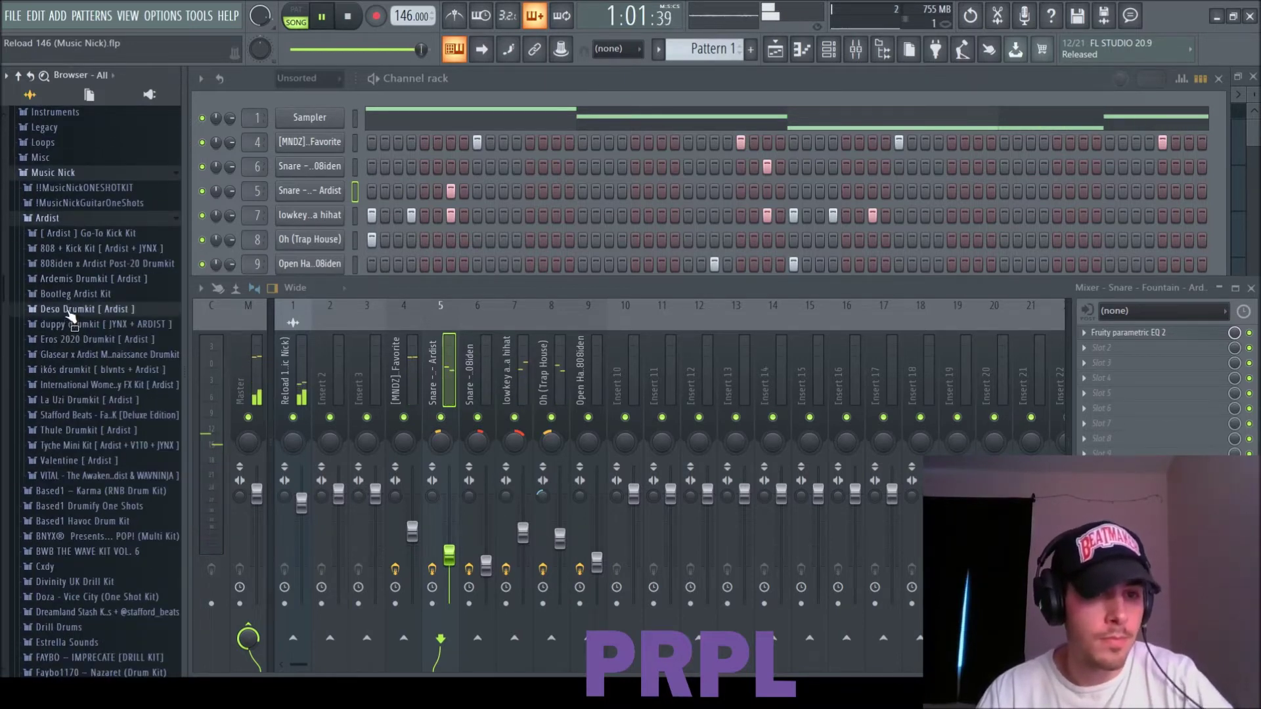
left_click(69, 325)
left_click(80, 479)
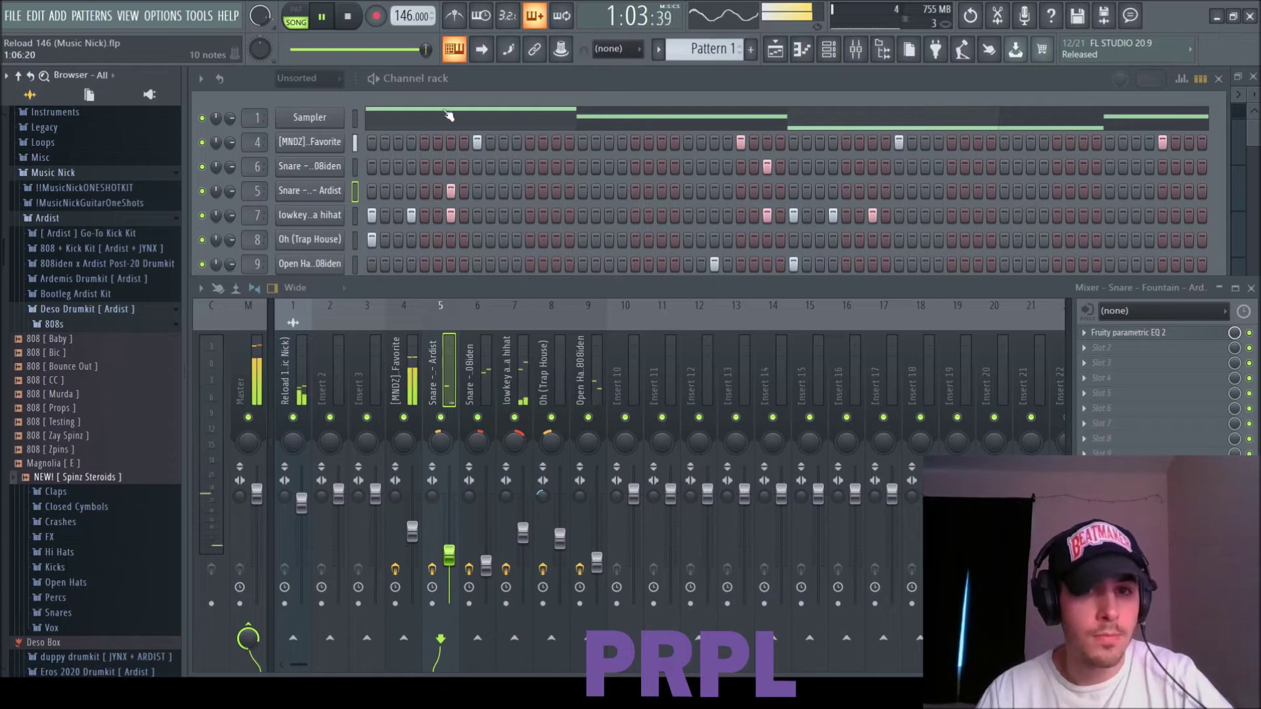
left_click(441, 99)
left_click(111, 477)
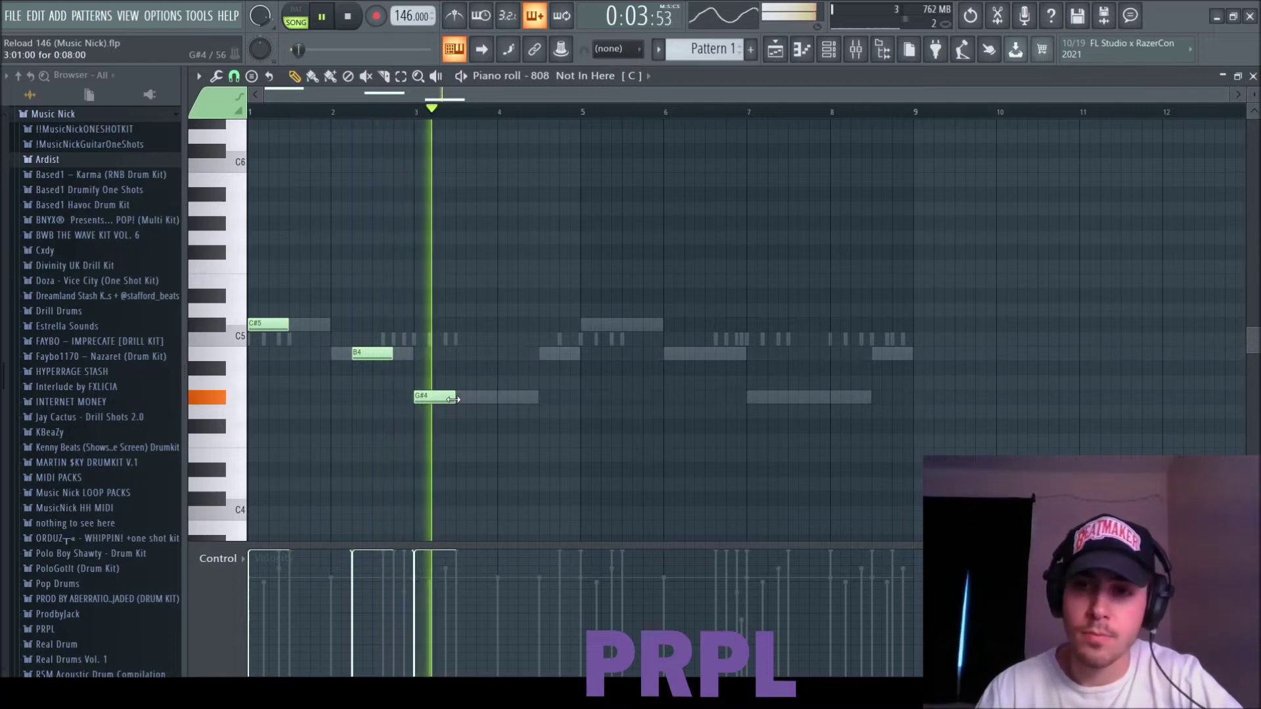
- Shorten the 808's G#4 note at bar 3 to six steps and add a second six-step G#4 directly behind it
key("space")
left_click(413, 108)
key("space")
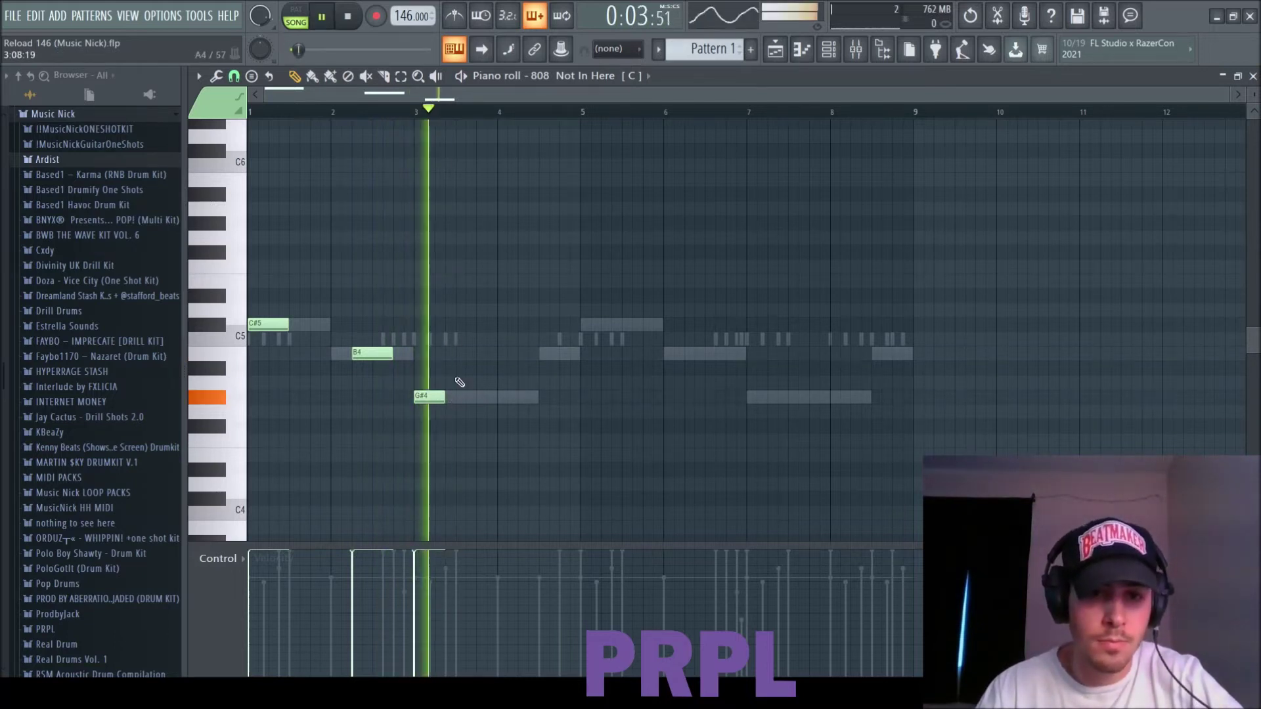
key("space")
left_click(452, 397)
key("space")
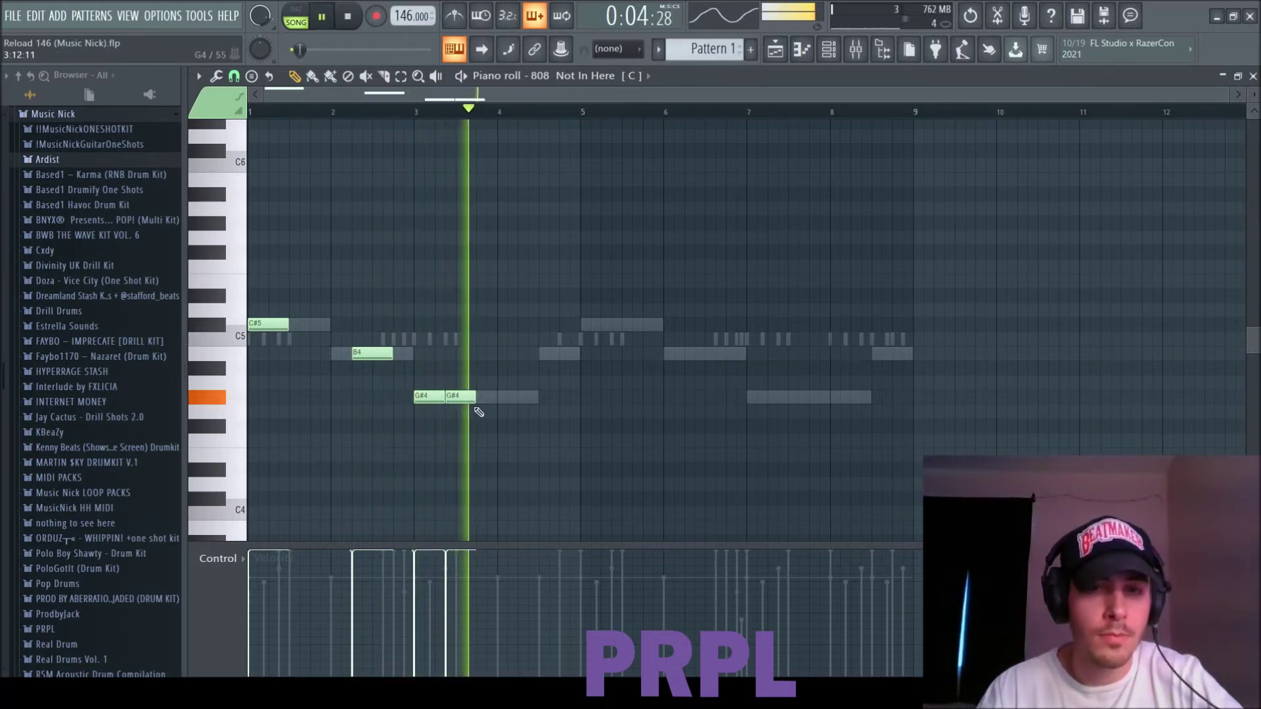
- Continue the 808 line with two more G#4 notes up to the middle of bar 4, followed by two four-step B4 notes
left_click(486, 397)
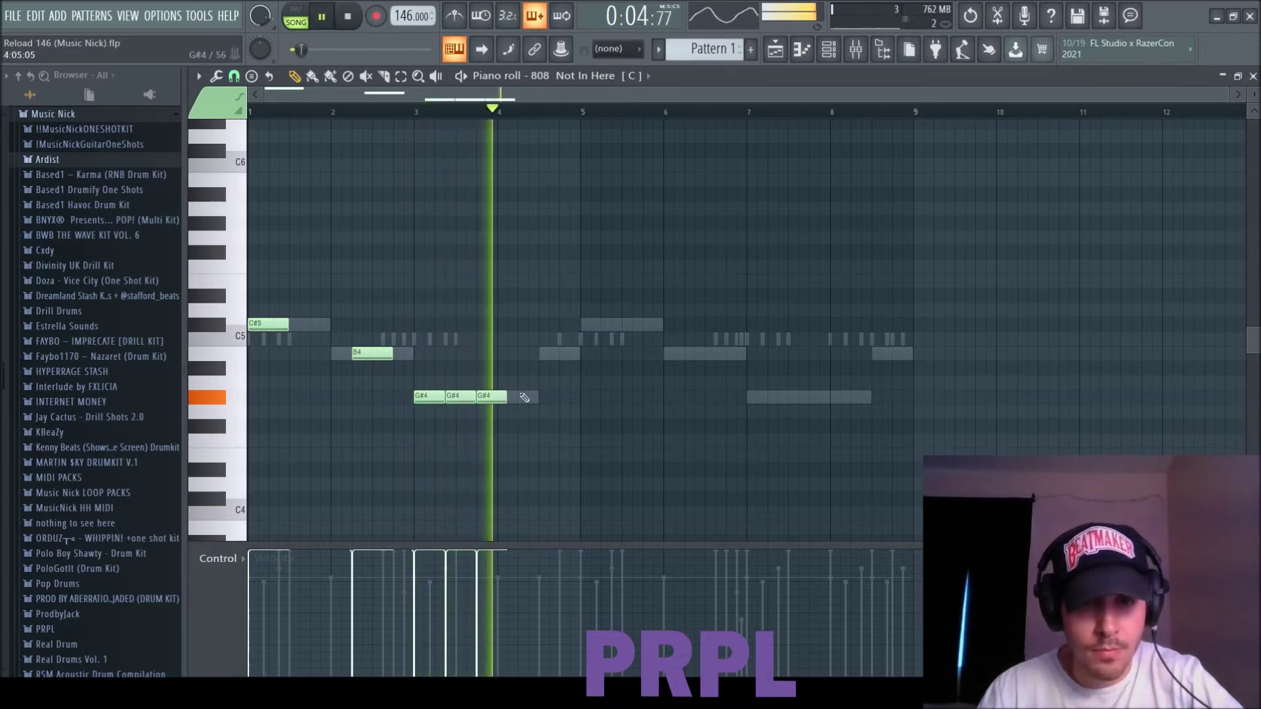
left_click(525, 397)
key("space")
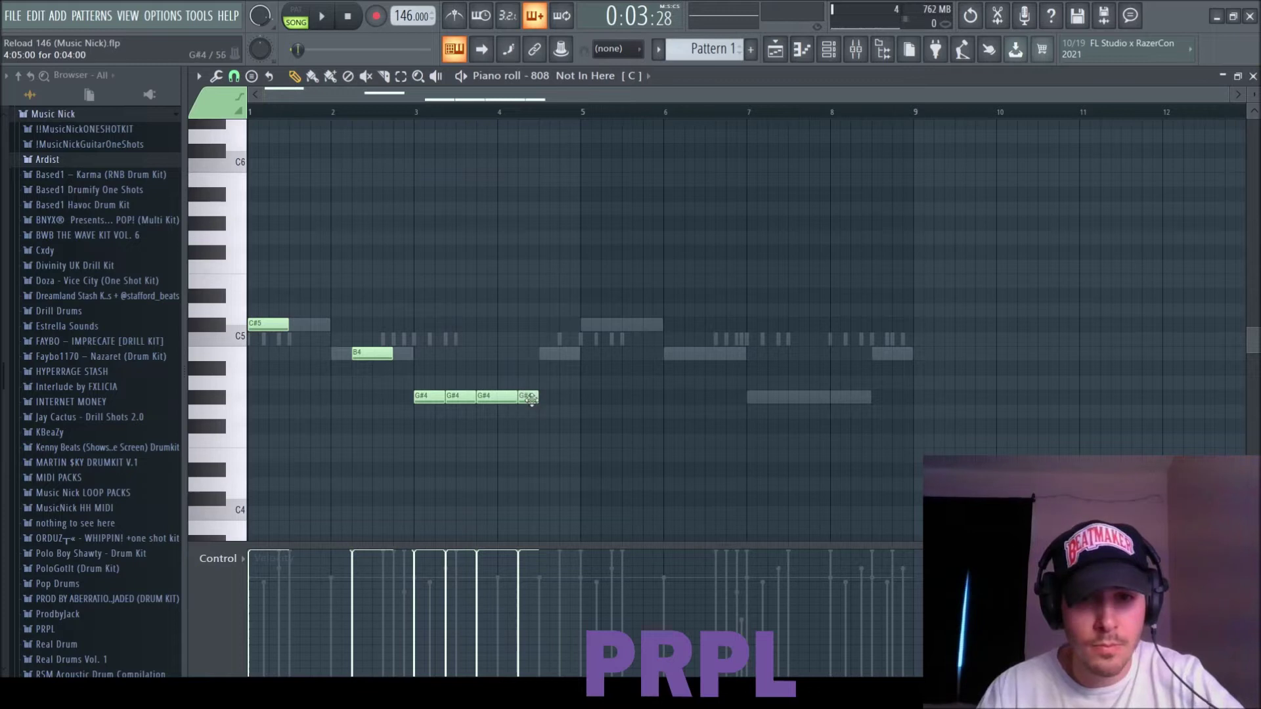
left_click(547, 353)
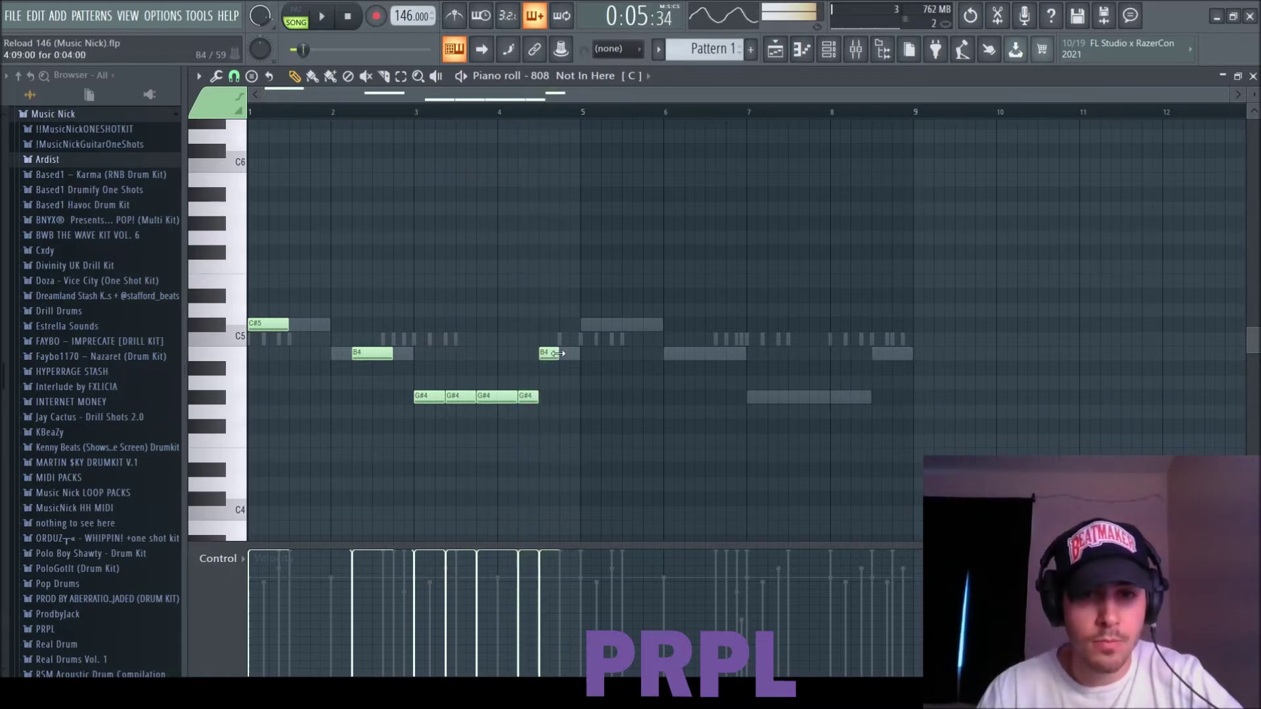
left_click(569, 354)
- Turn on slide notes and place a four-step E6 slide above the first B4 in bar 4
scroll(564, 358, "up", 3)
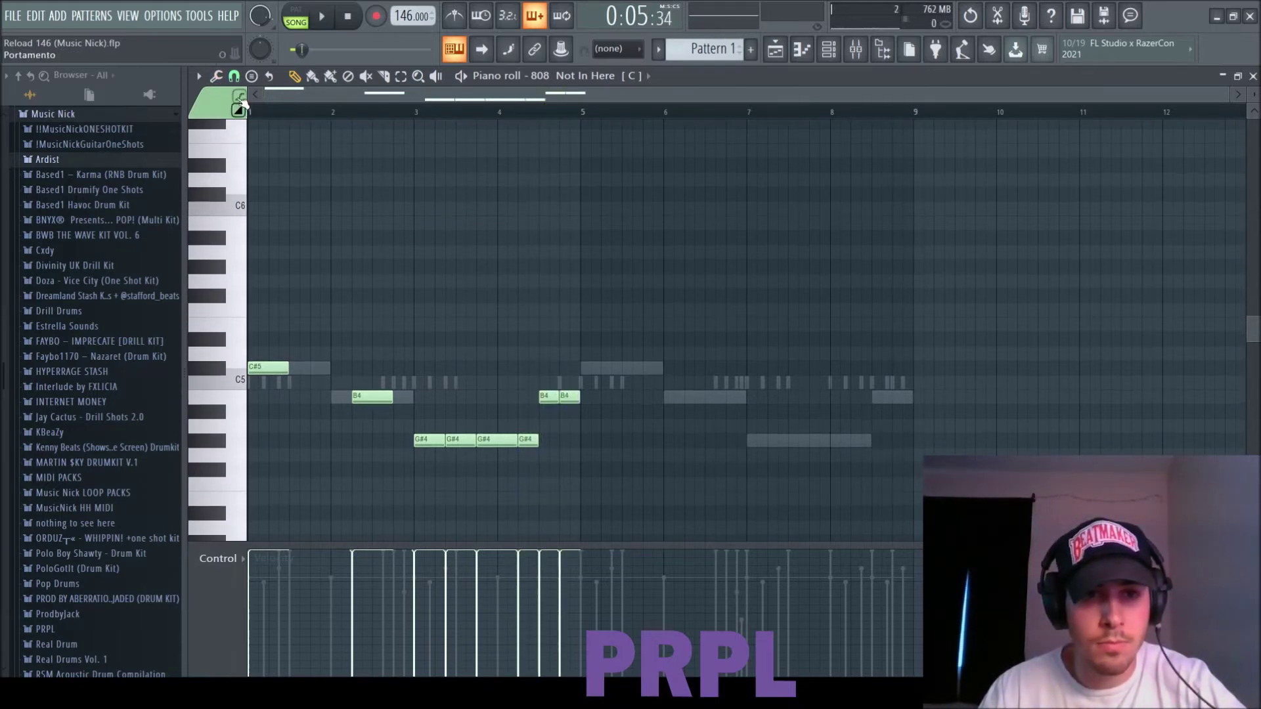
scroll(527, 225, "up", 3)
left_click(471, 114)
scroll(564, 293, "up", 3)
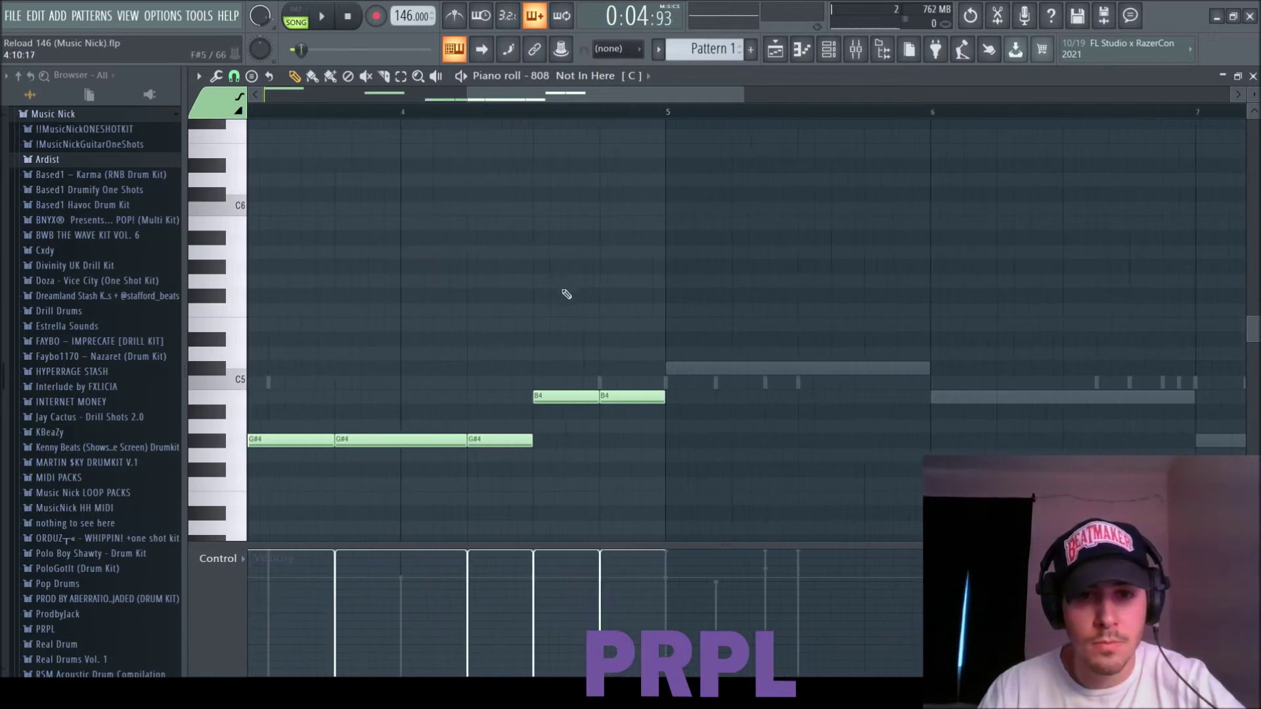
key("space")
scroll(568, 307, "up", 3)
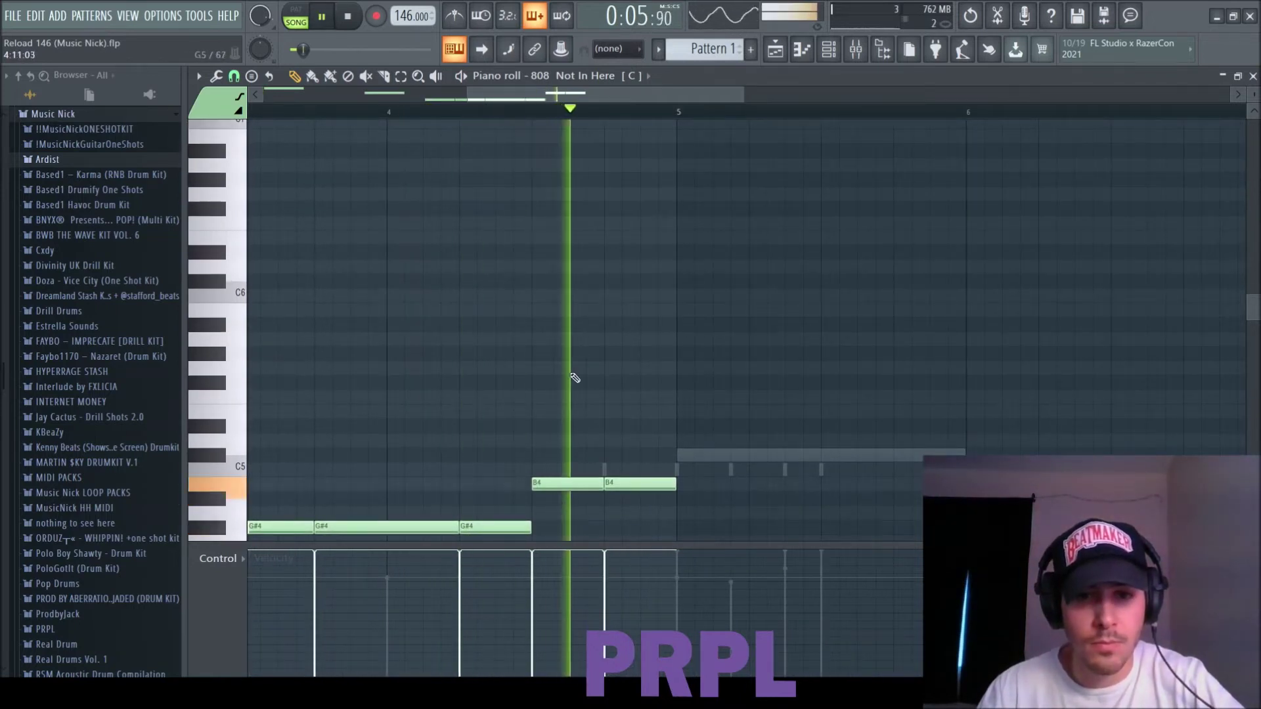
key("space")
left_click(535, 236)
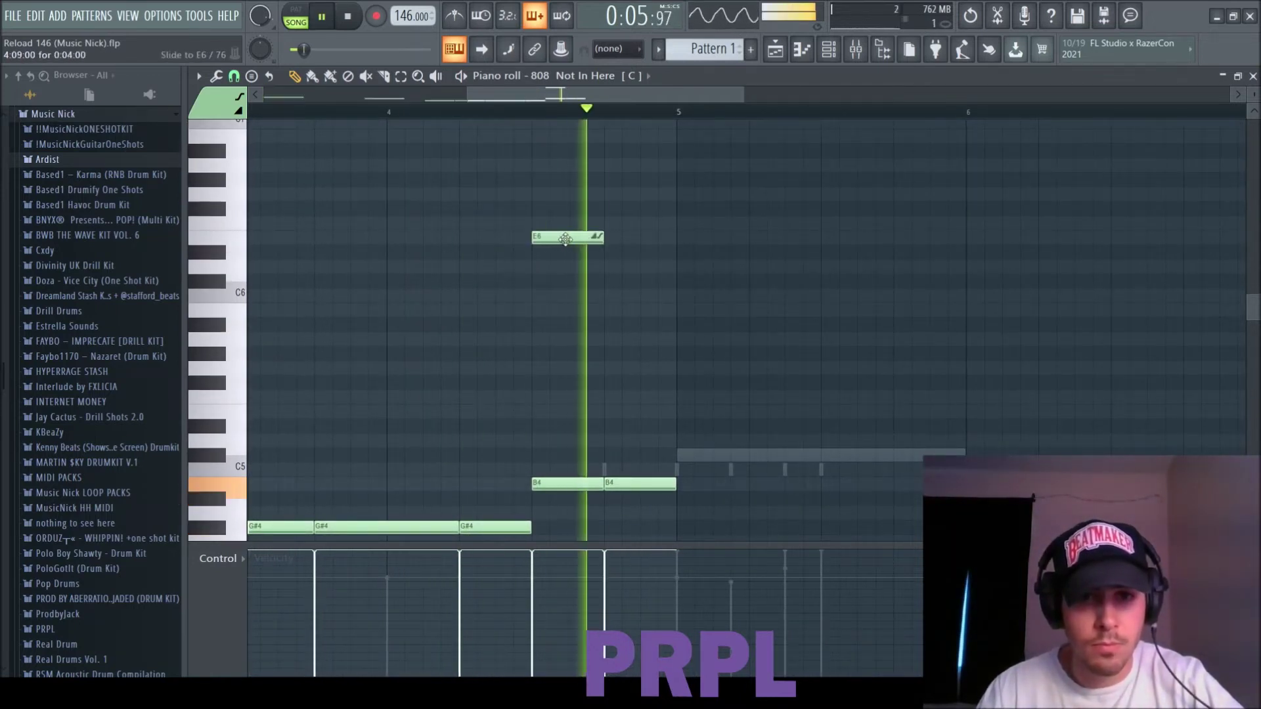
mouse_move(603, 237)
left_mouse_down()
mouse_move(545, 238)
mouse_move(603, 237)
left_mouse_up()
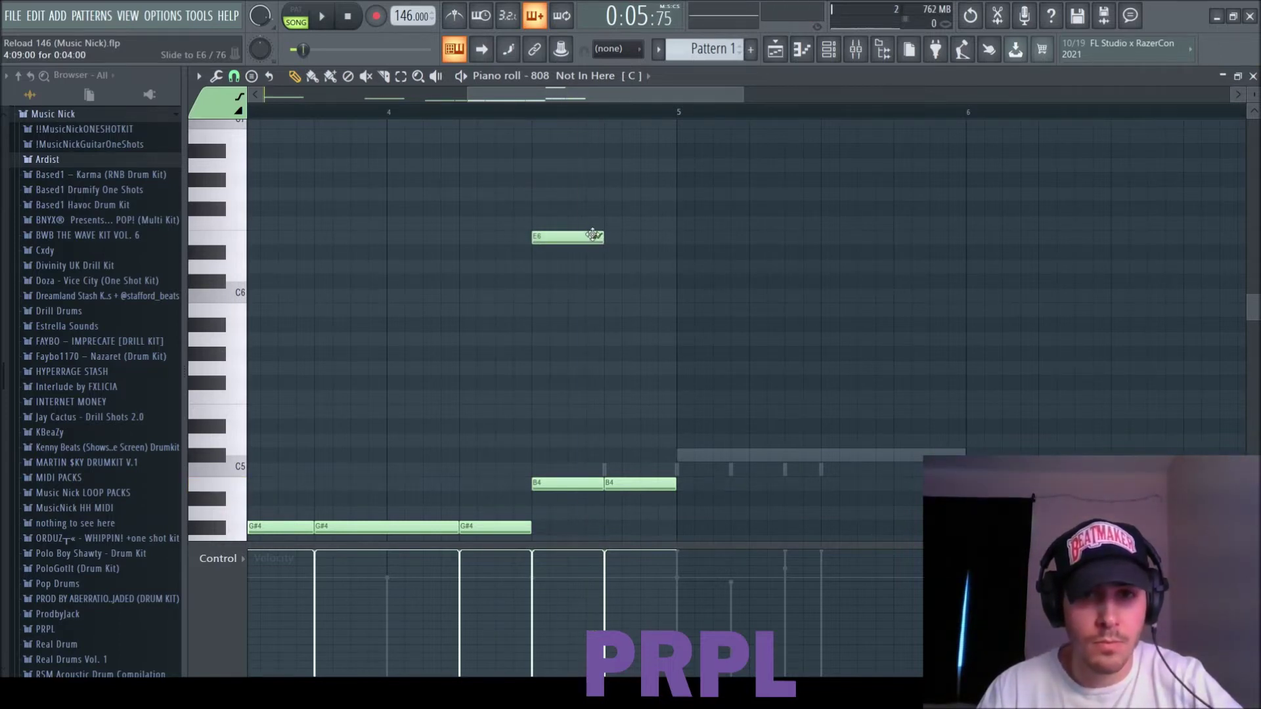
- Try a second slide note above the last B4 in bar 4, moved from C6 to B5 and shortened to one step, and delete it
left_click(610, 295)
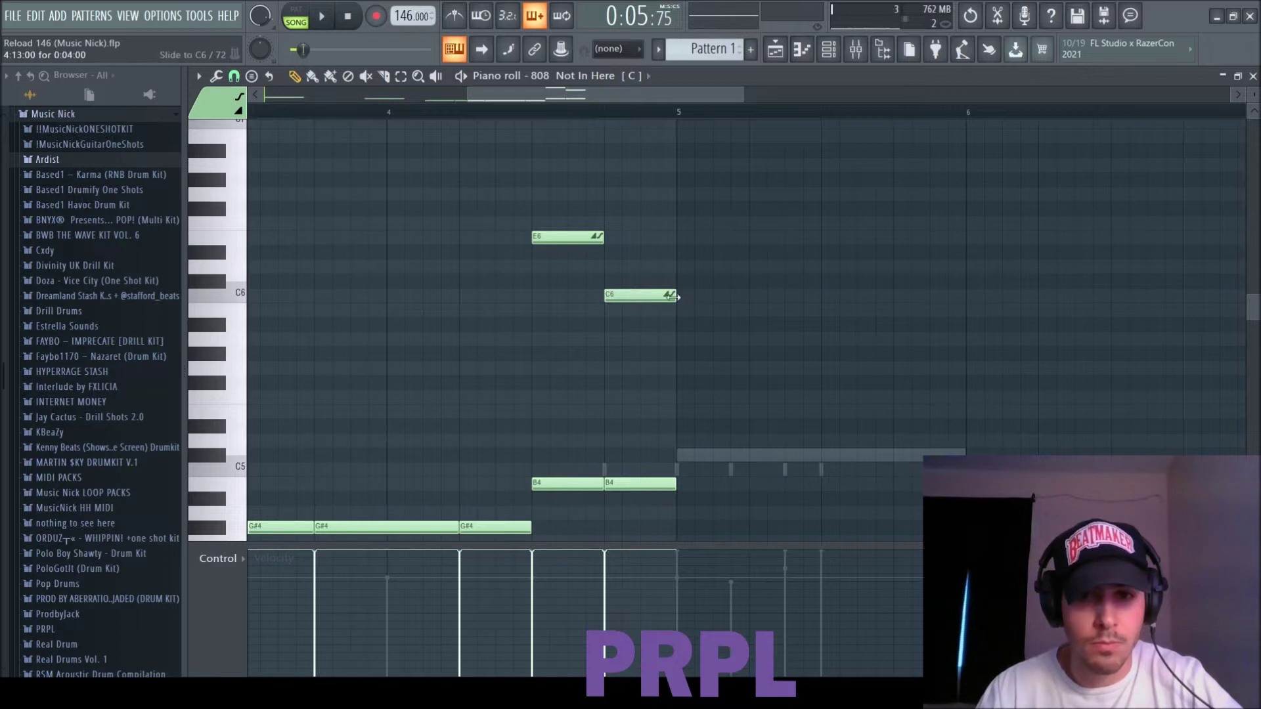
key("space")
left_click_drag(611, 295, 653, 311)
key("space")
key("space")
key("space")
left_click_drag(654, 309, 671, 310)
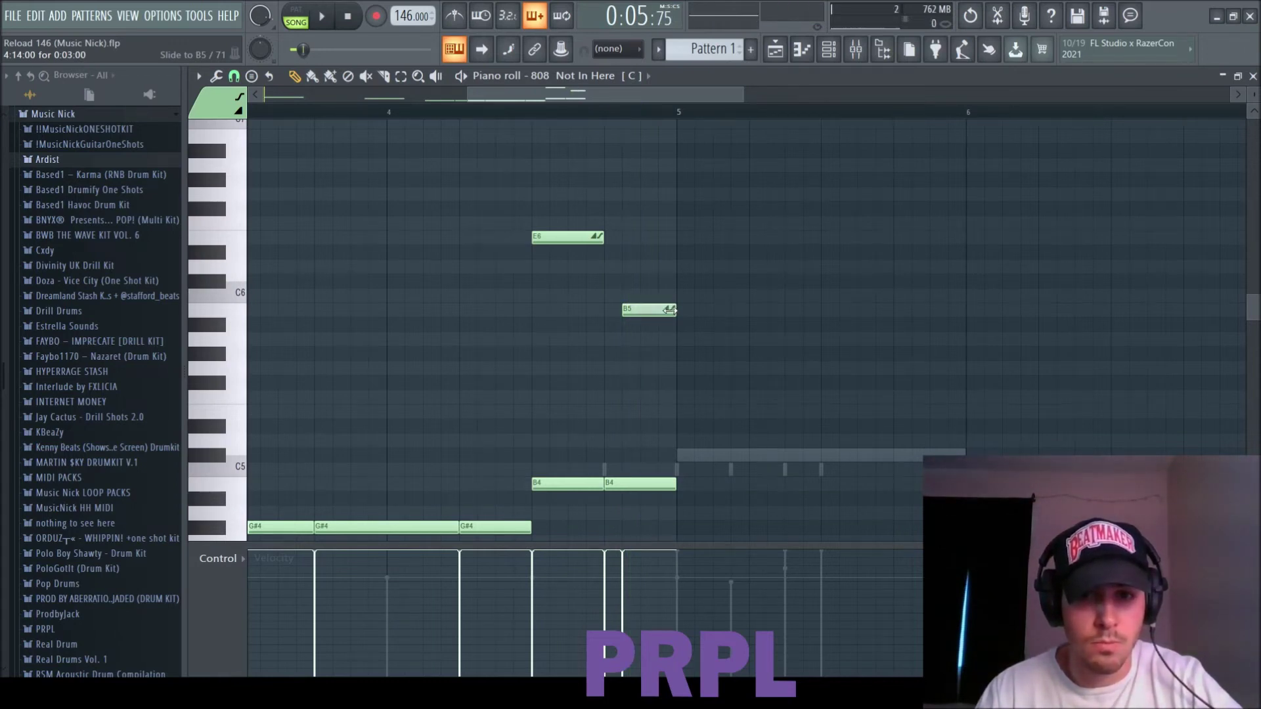
left_click_drag(670, 310, 641, 310)
key("space")
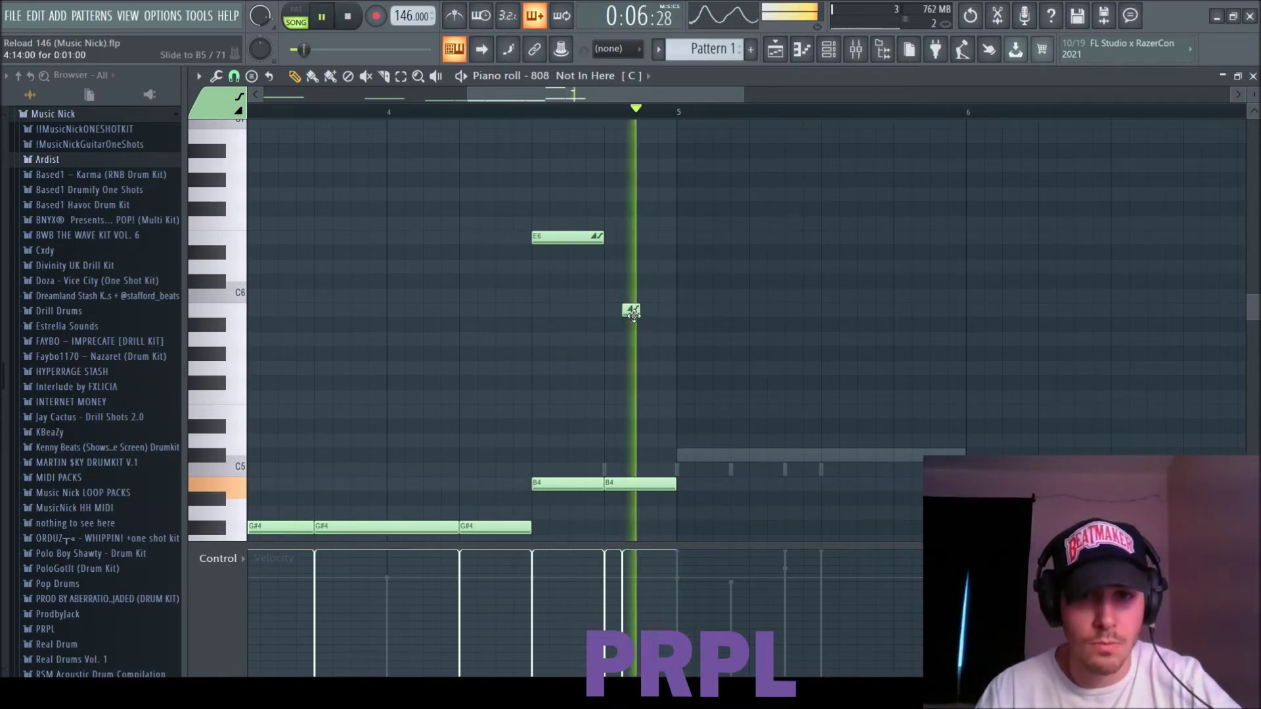
right_click(631, 311)
key("space")
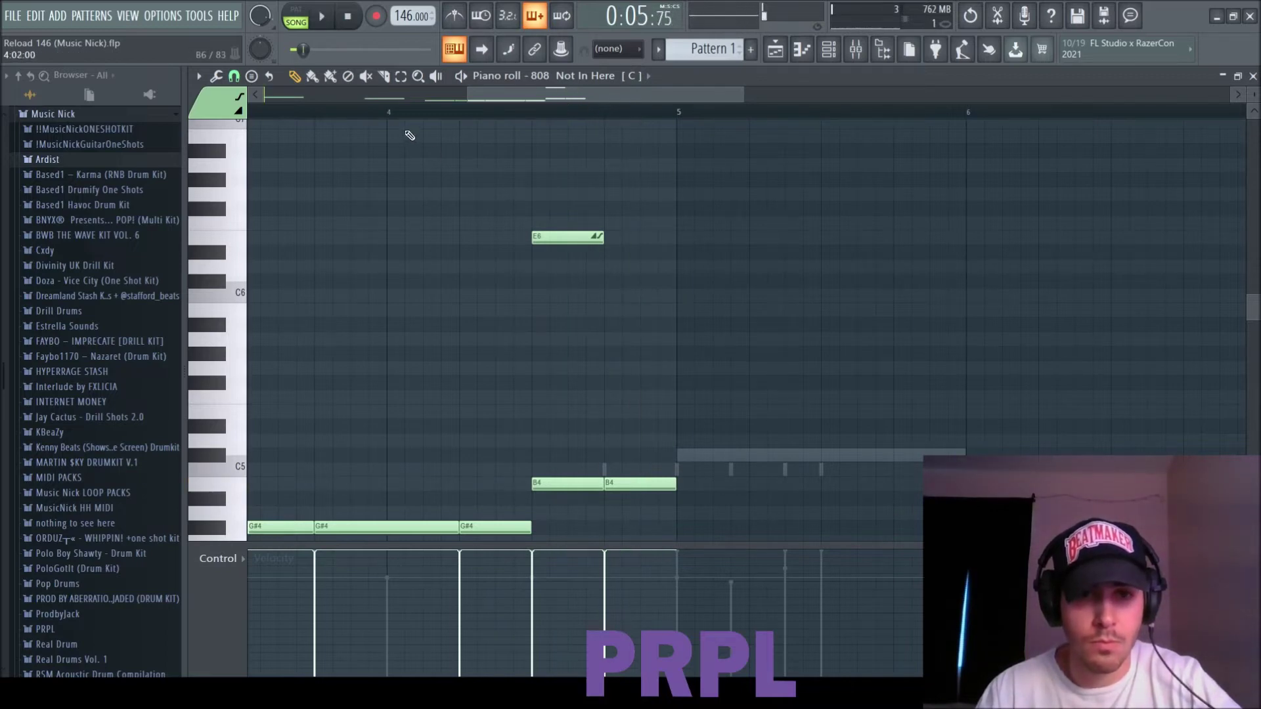
- Start the E6 slide at step 11 of bar 4, shorten it to one step and raise it to B6
key("space")
scroll(532, 290, "down", 4)
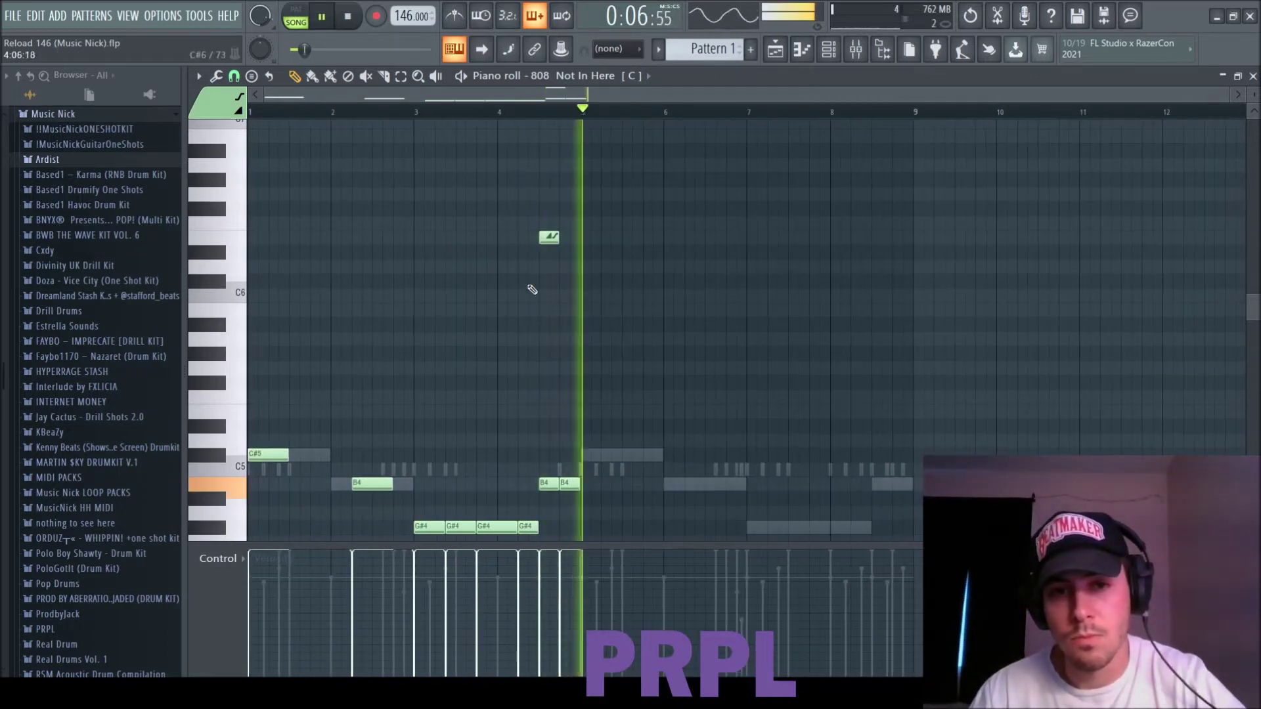
key("space")
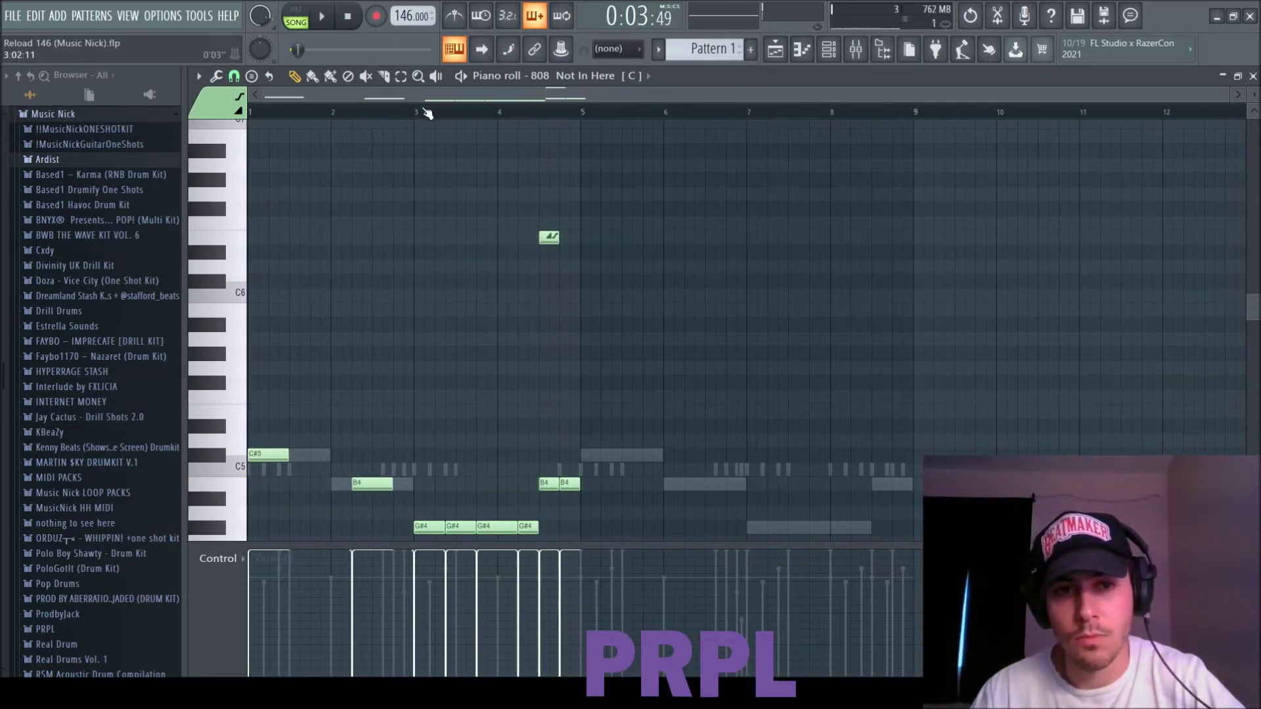
key("space")
scroll(563, 301, "up", 4)
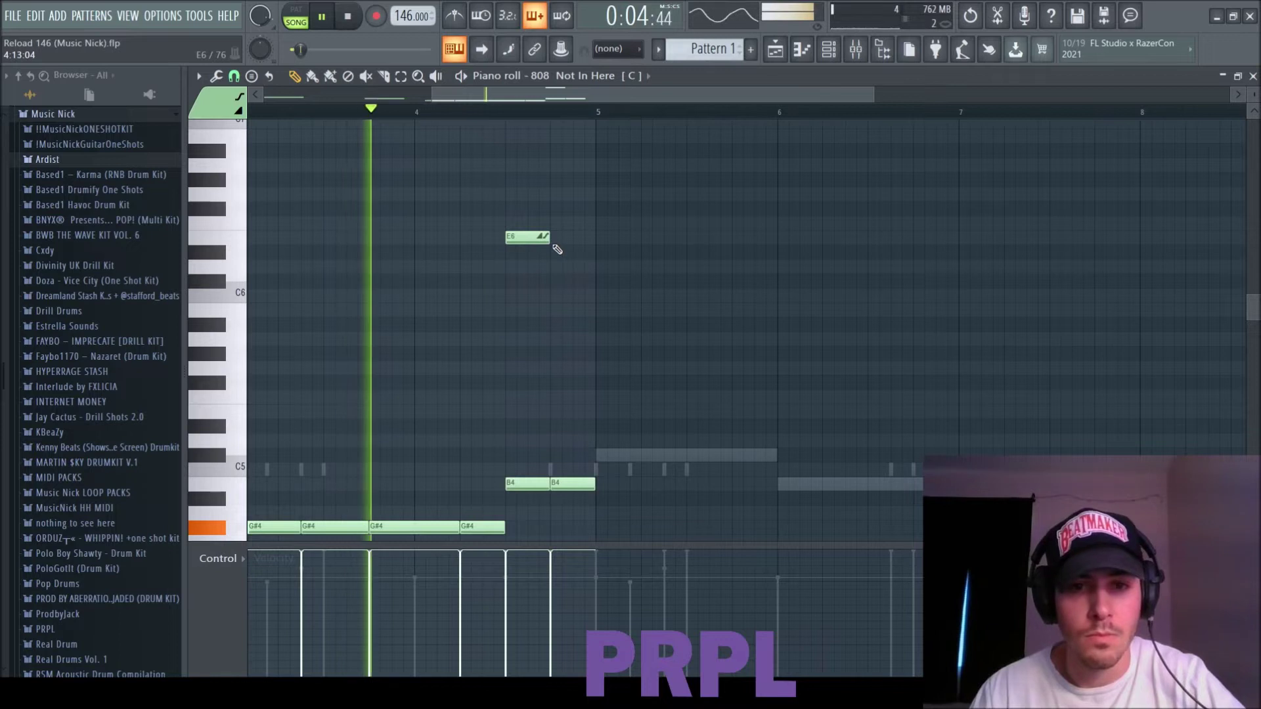
scroll(540, 237, "up", 3)
key("space")
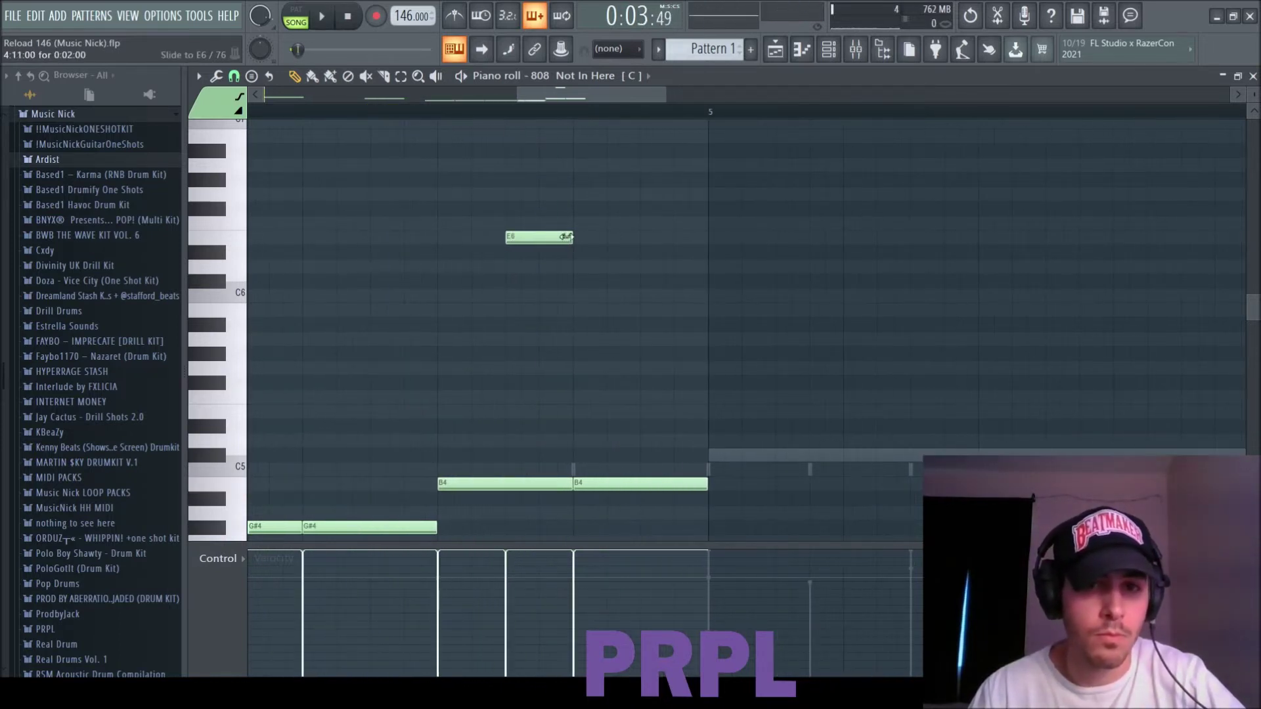
scroll(519, 276, "up", 3)
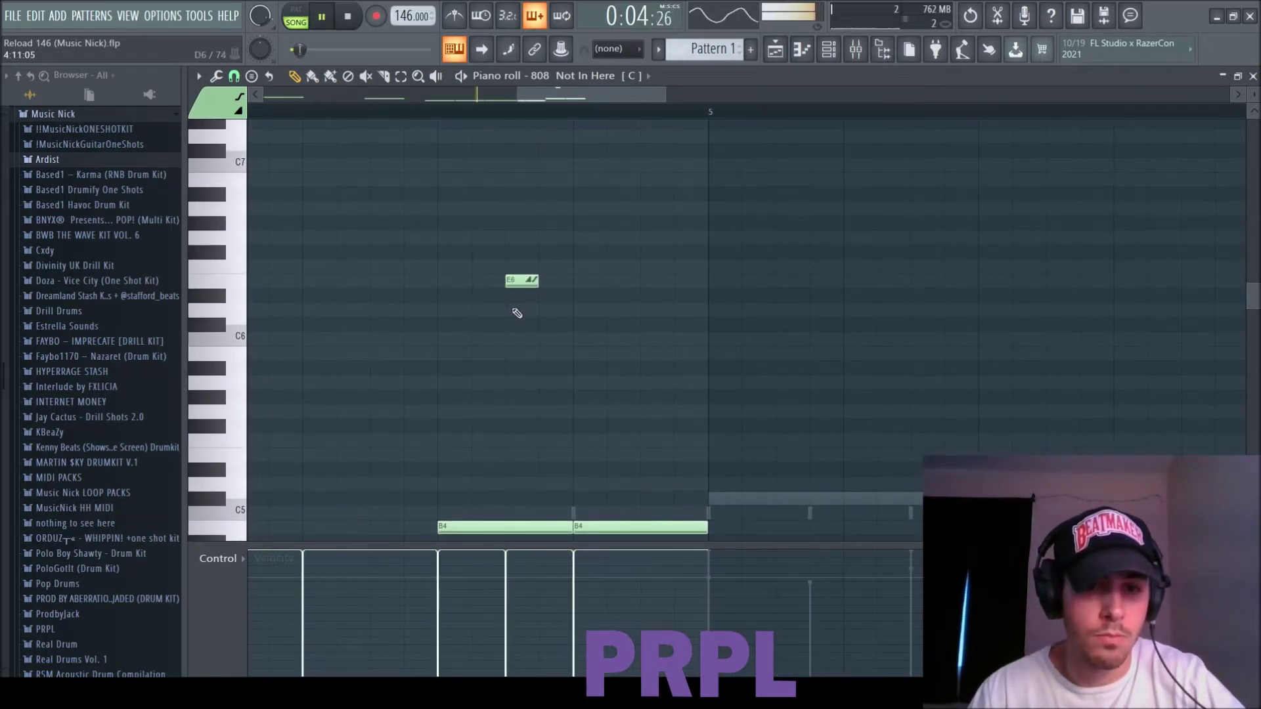
left_click_drag(514, 282, 516, 179)
- Copy the G#5 and E5 slide notes in bar 8 to above that bar's first B4, pitched at E6 and C6
key("space")
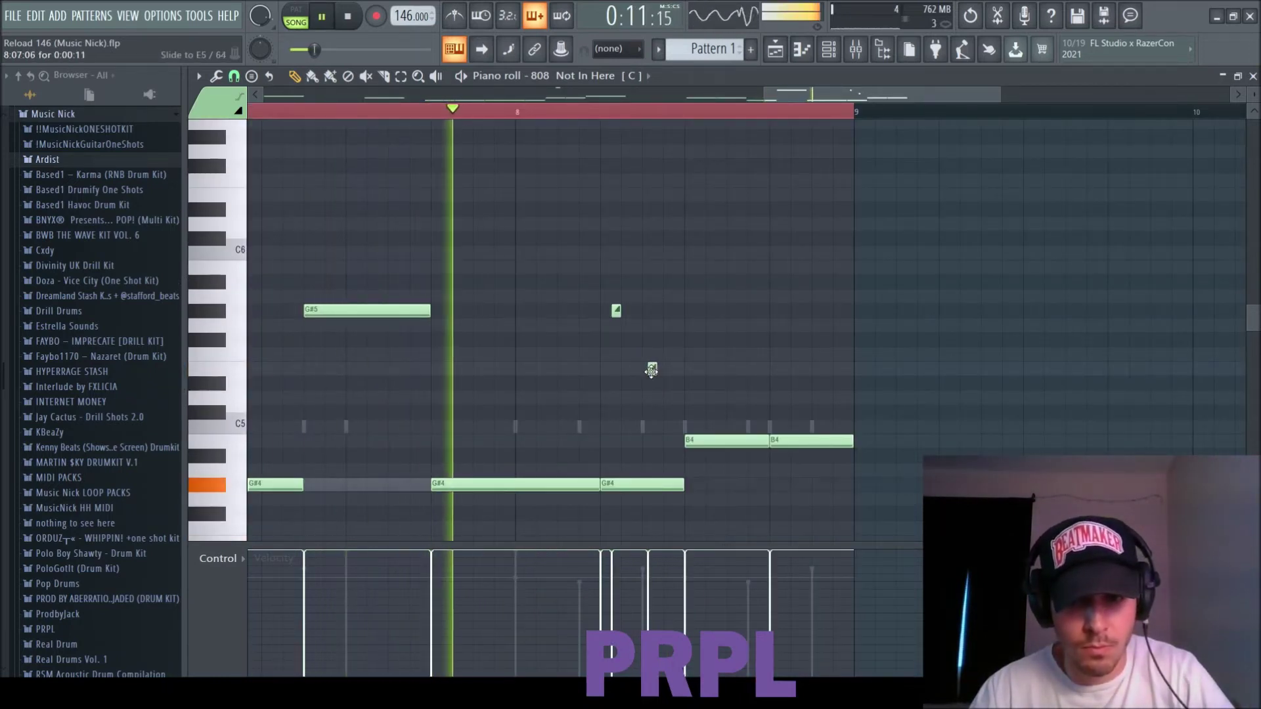
key("space")
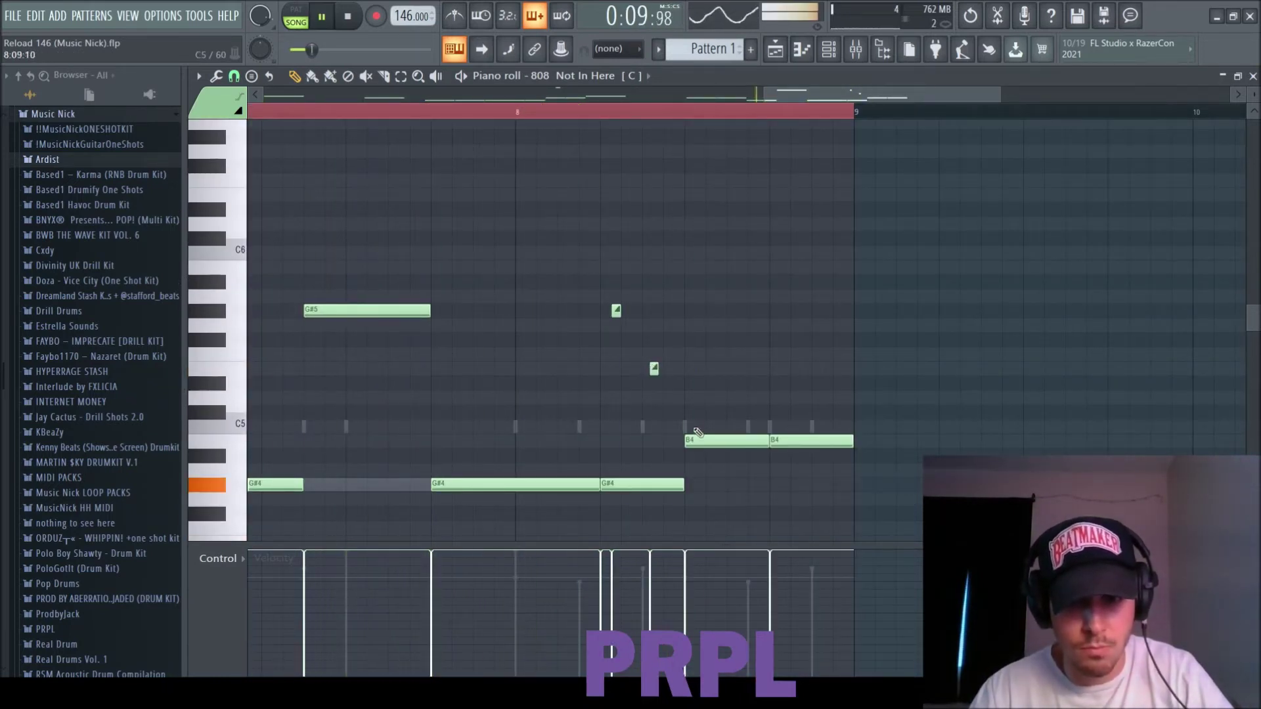
left_click_drag(676, 397, 689, 184)
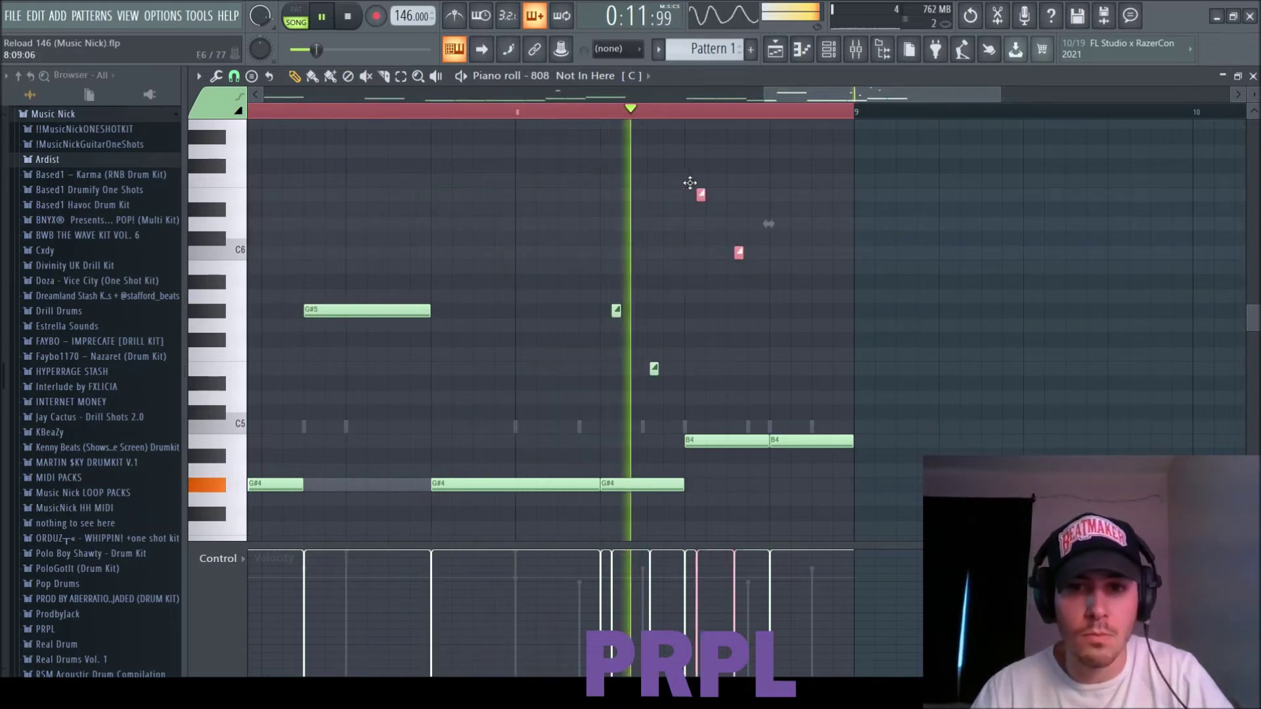
key("space")
key("space")
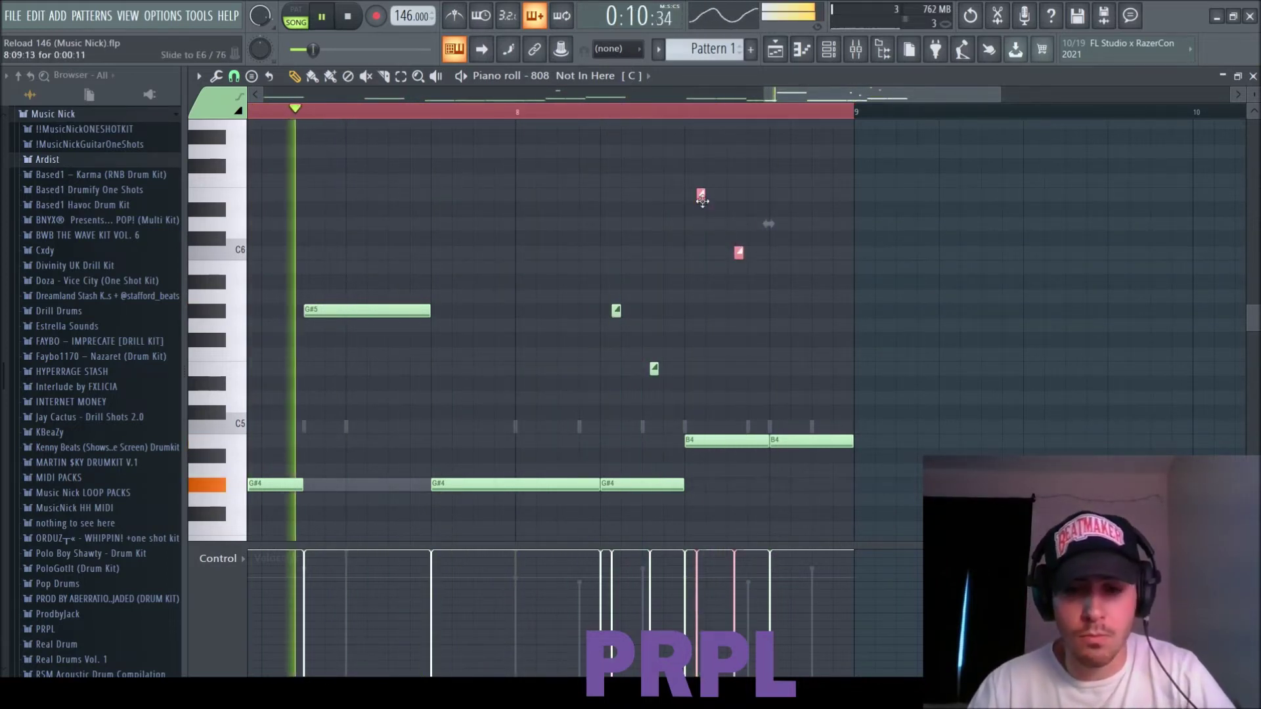
- Lower the two copied slide notes above the first B4 in bar 8 to B5 and E5
key("ctrl+Down")
key("space")
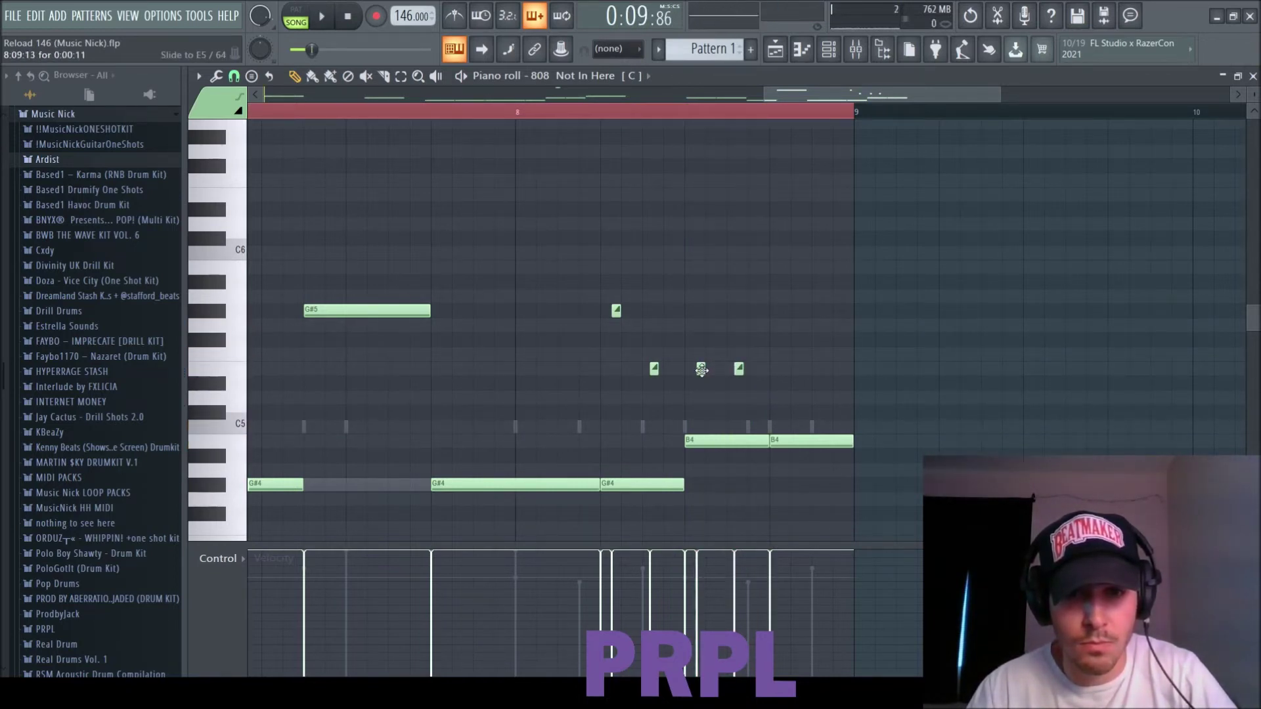
left_click_drag(701, 293, 702, 267)
key("space")
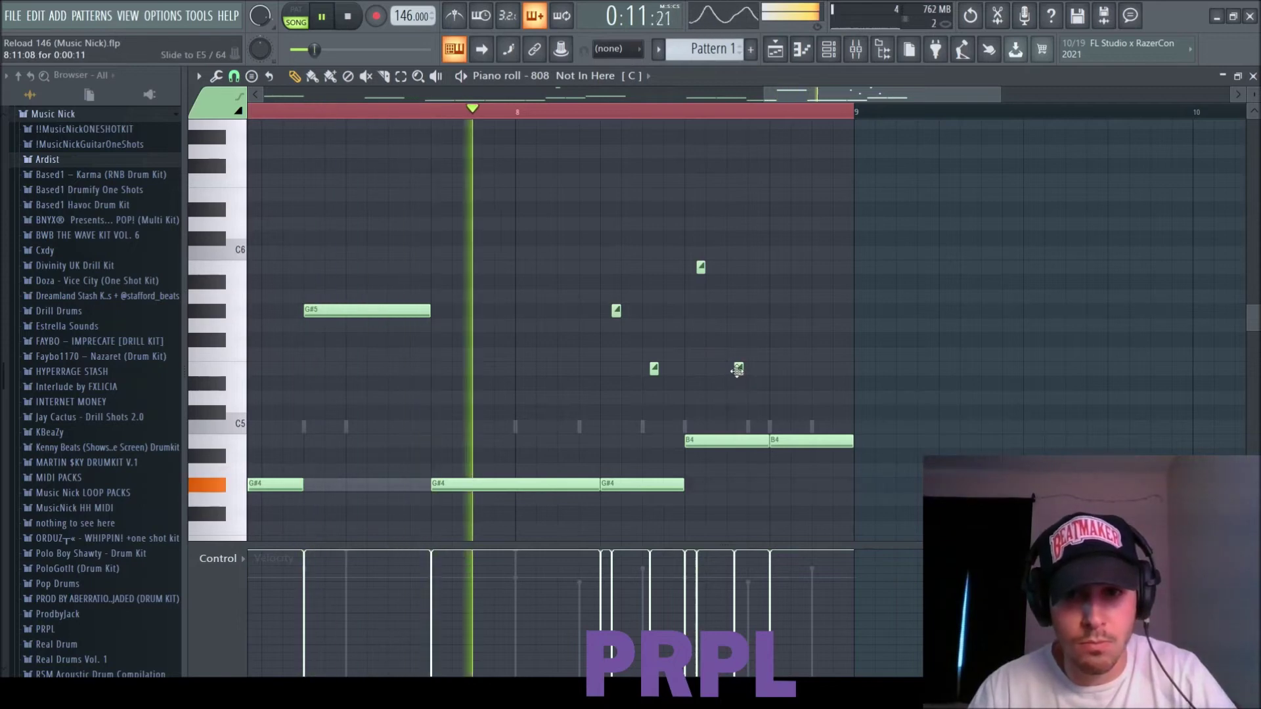
- Audition kick samples in the Ardist duppy drumkit's Kick folder, including [JYNX] Kicks - moody and [ARDIST] Kicks - Van, then collapse the folders
key("space")
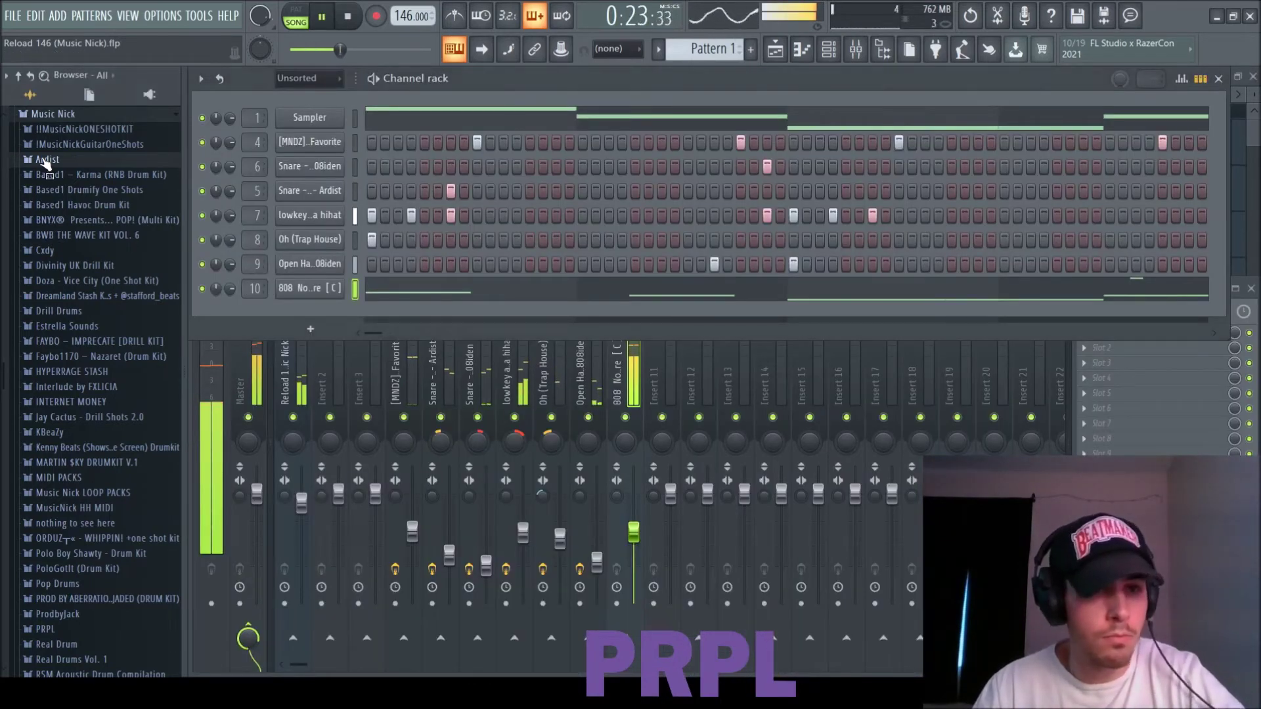
left_click(43, 160)
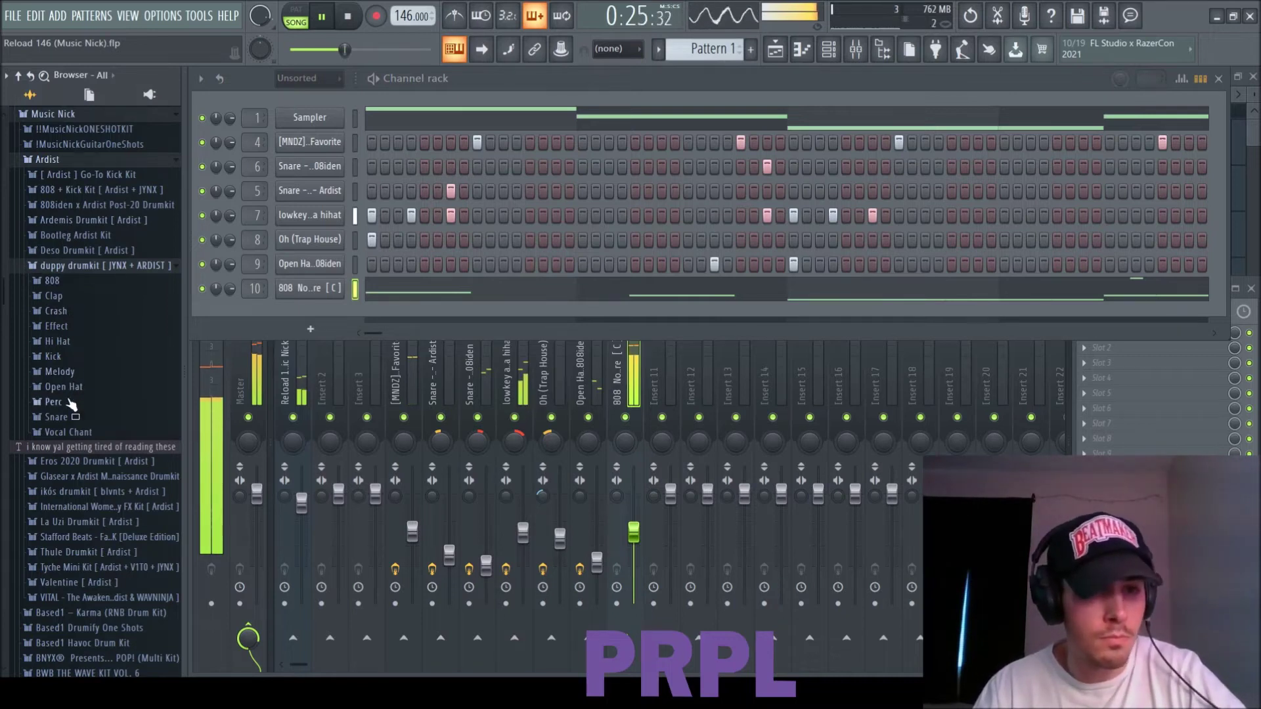
left_click(52, 357)
left_click(82, 317)
left_click(97, 387)
left_click(97, 398)
left_click(92, 357)
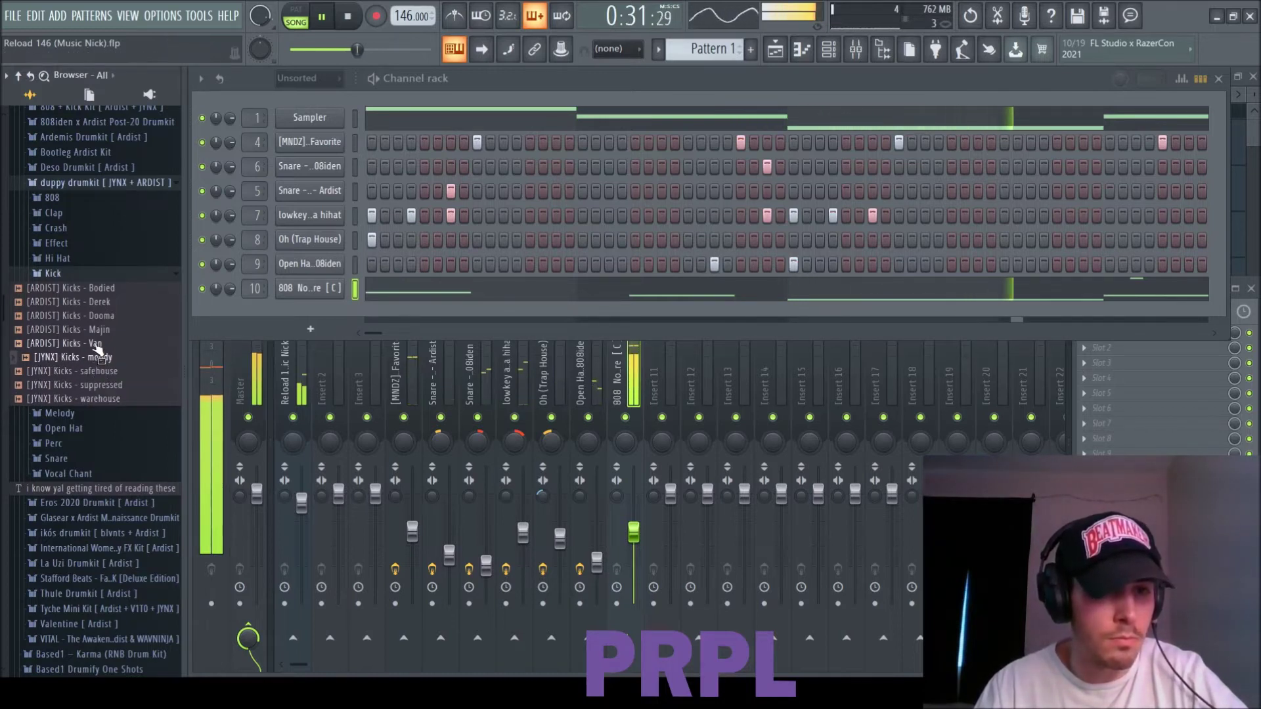
left_click(92, 344)
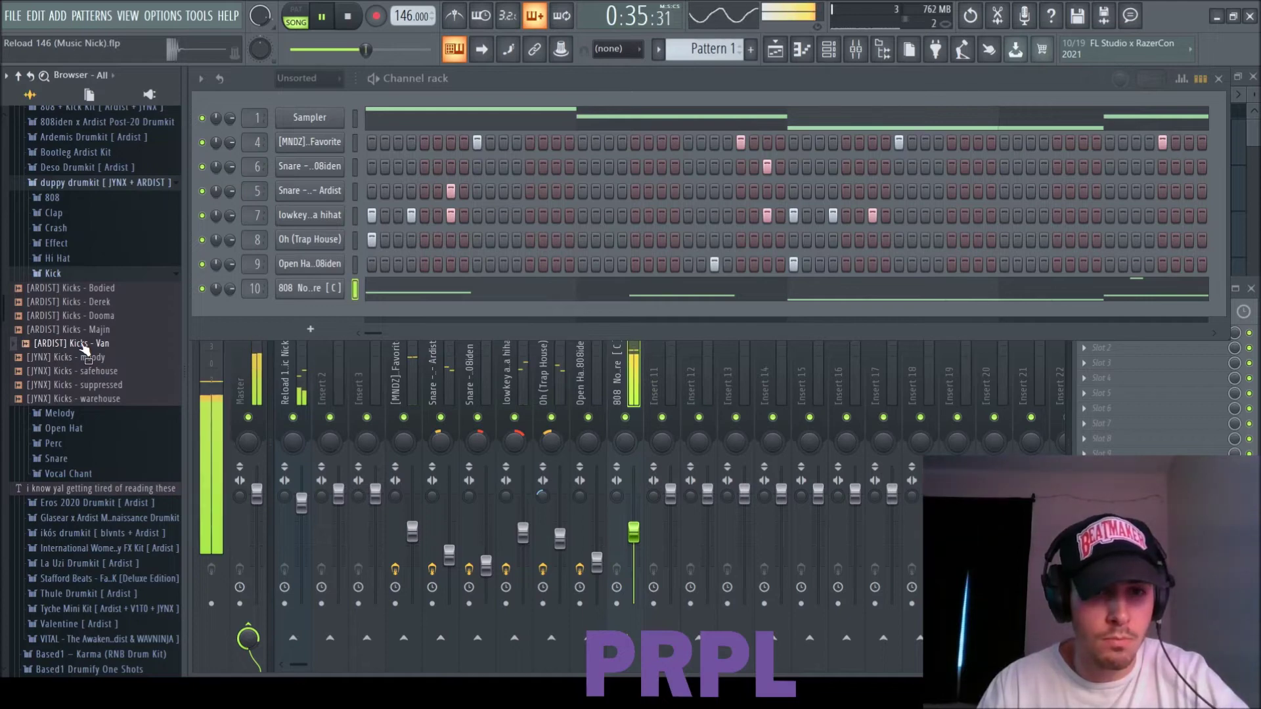
left_click(79, 274)
left_click(76, 187)
scroll(76, 197, "up", 4)
left_click(68, 246)
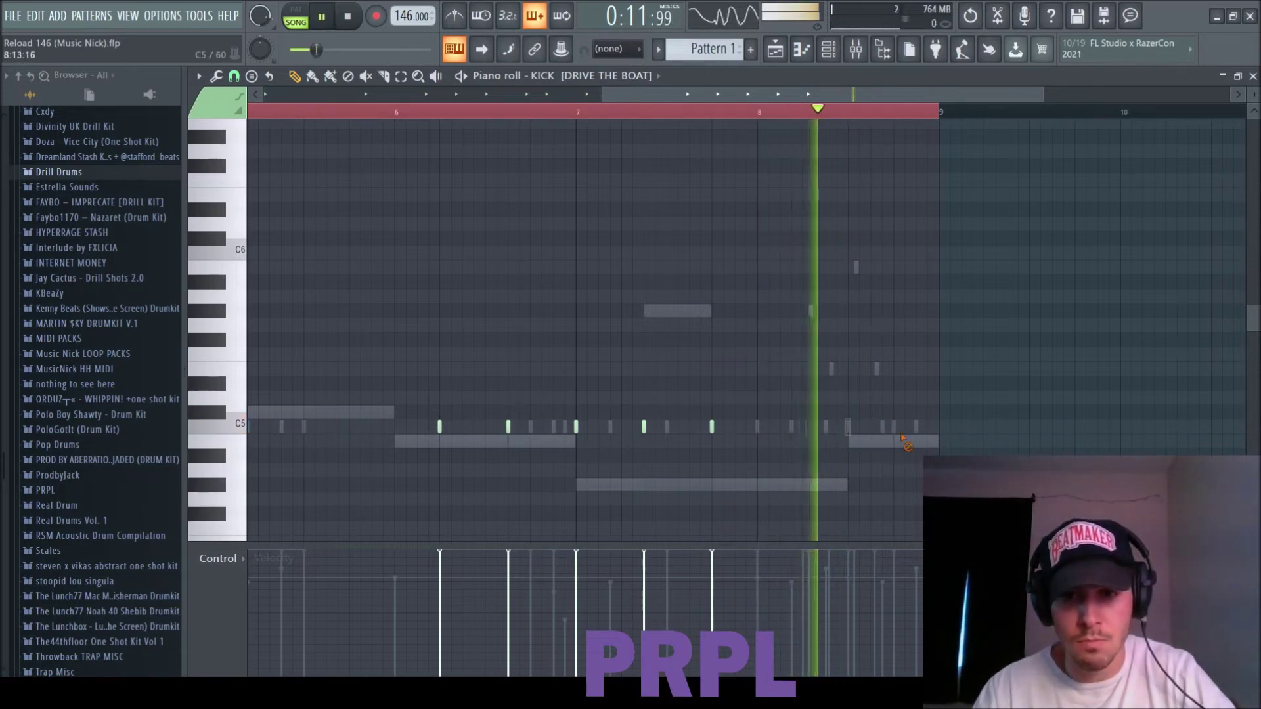
- Add KICK [DRIVE THE BOAT] hits on C5 at steps 5 and 9 of bar 8 and close the piano roll
right_click(847, 430)
key("space")
left_click(848, 427)
left_click(893, 427)
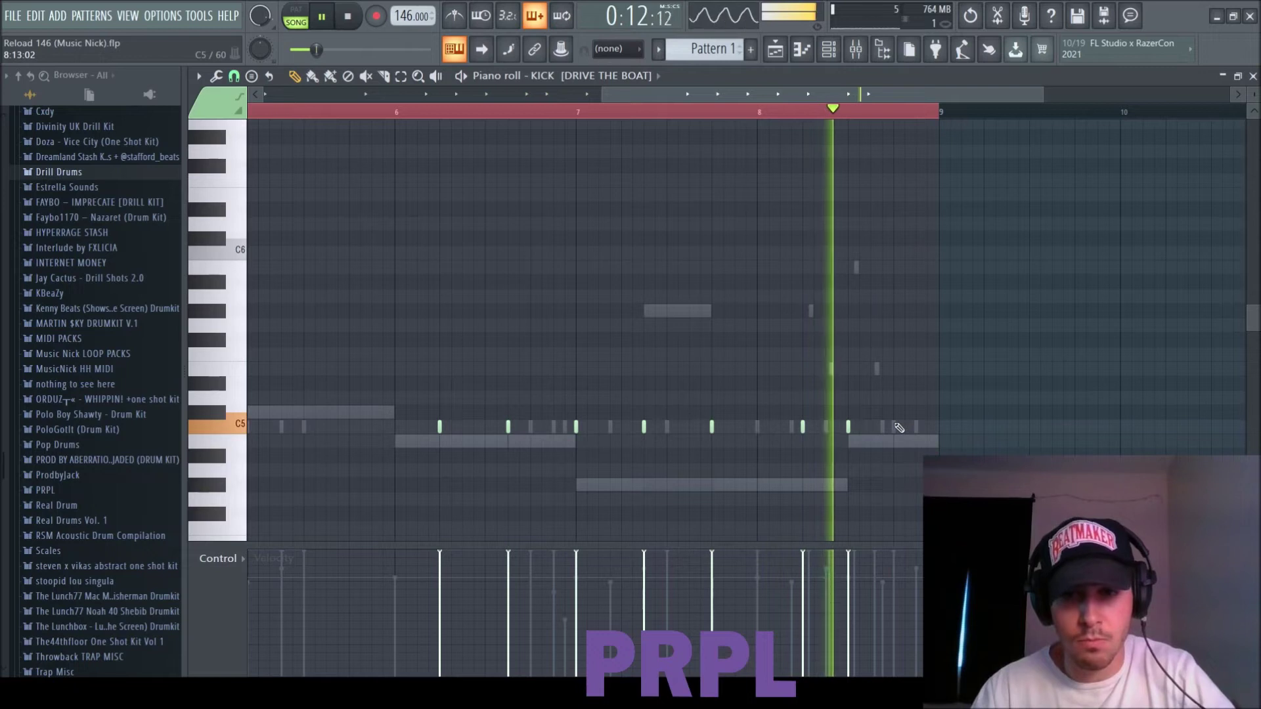
left_click(1252, 77)
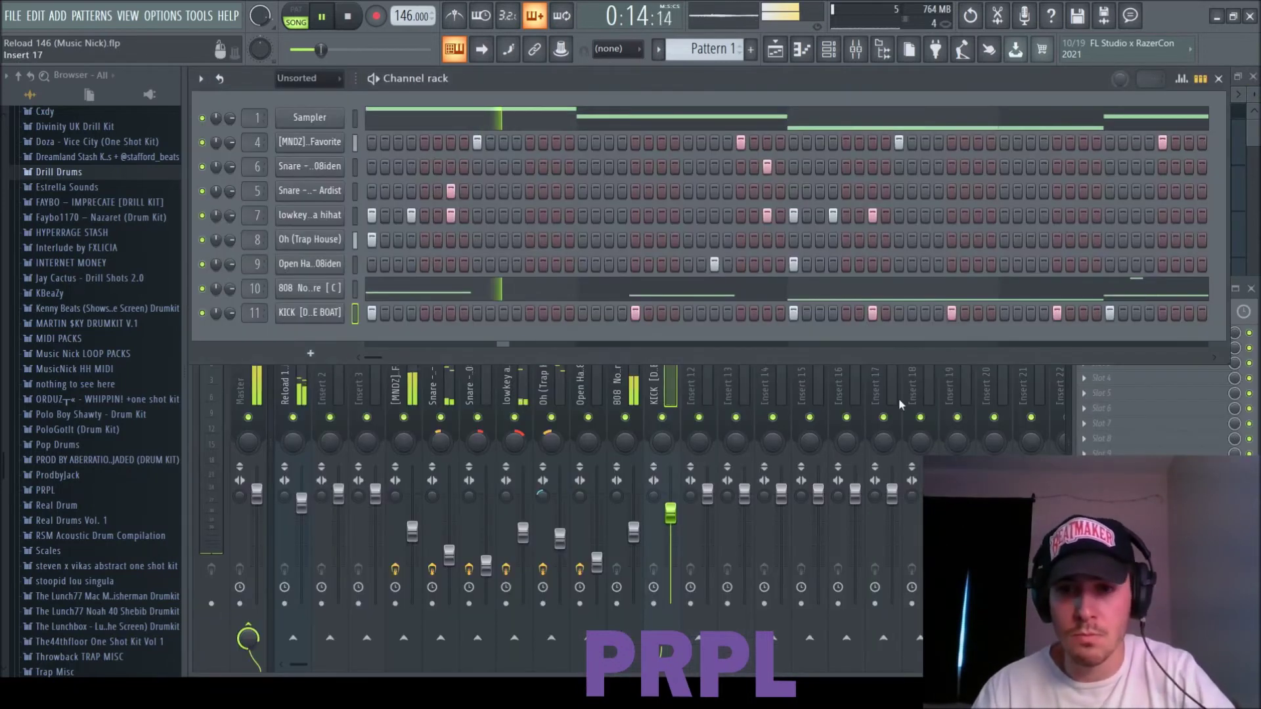
- Lower the mixer volumes of the KICK [DRIVE THE BOAT] and 808 Not In Here tracks
left_click_drag(671, 514, 636, 544)
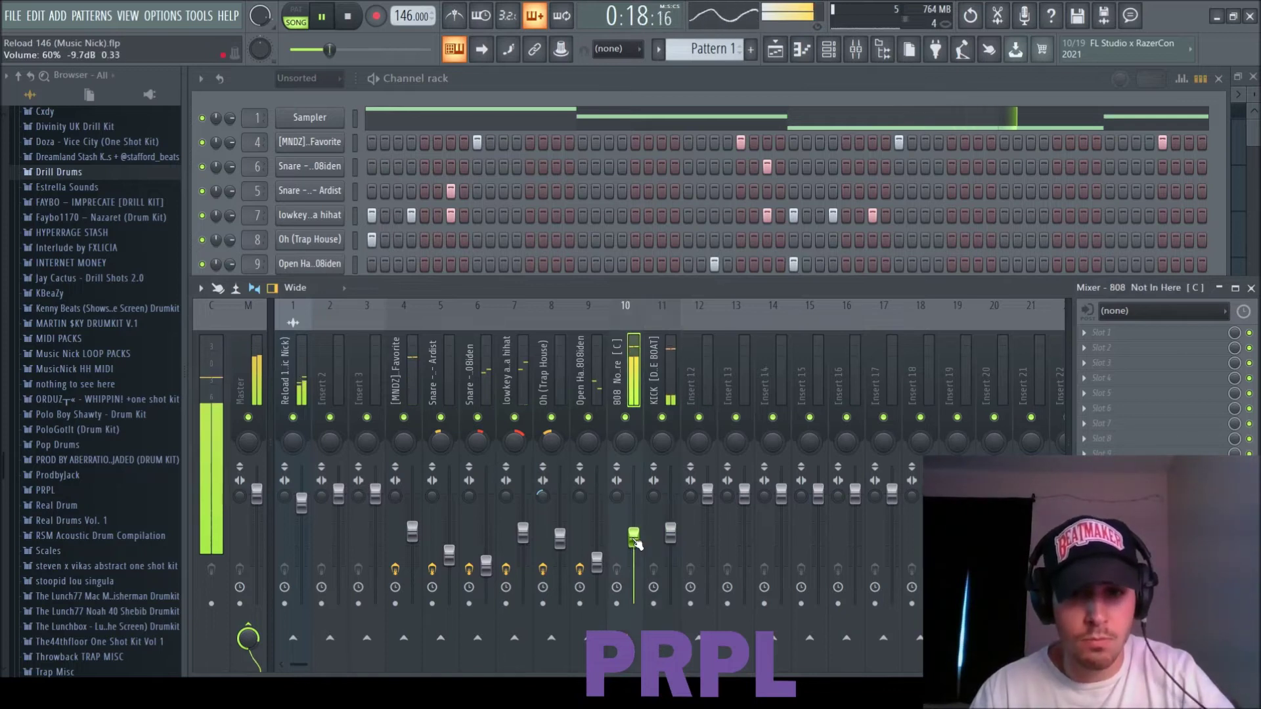
left_click_drag(671, 533, 673, 544)
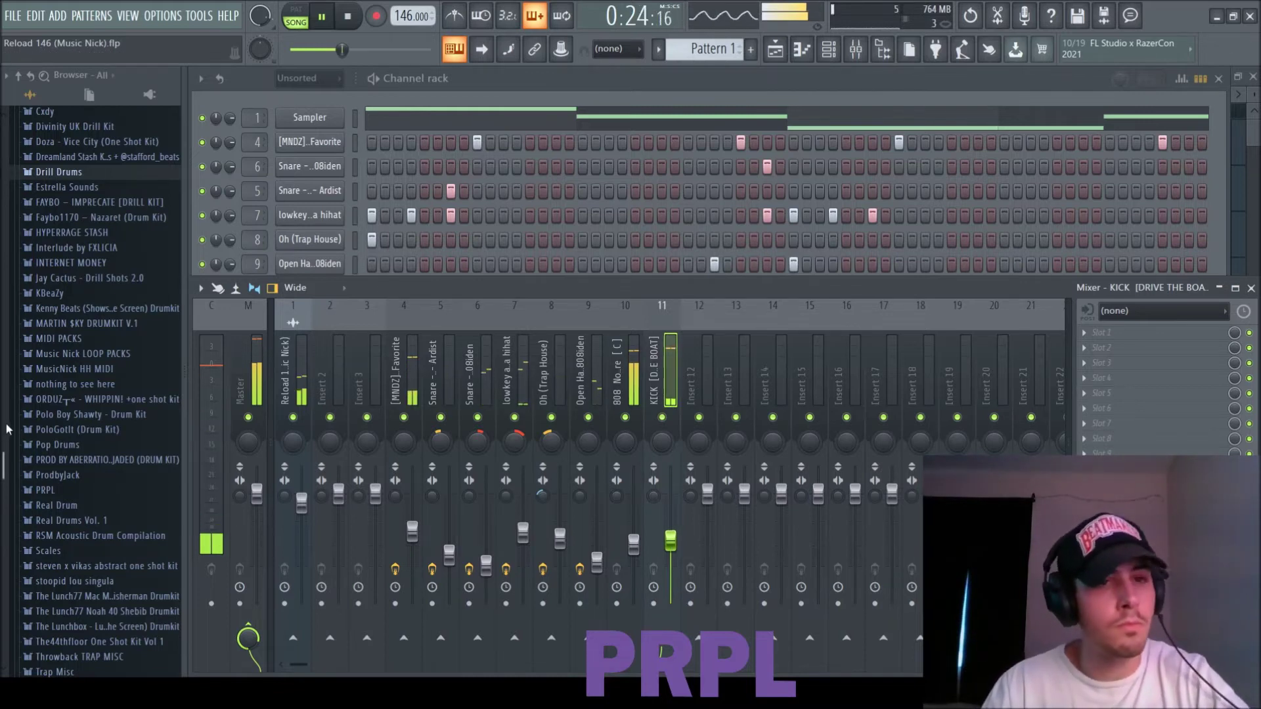
- Show the Audio channel group in the channel rack and switch back to the Unsorted group
left_click(450, 95)
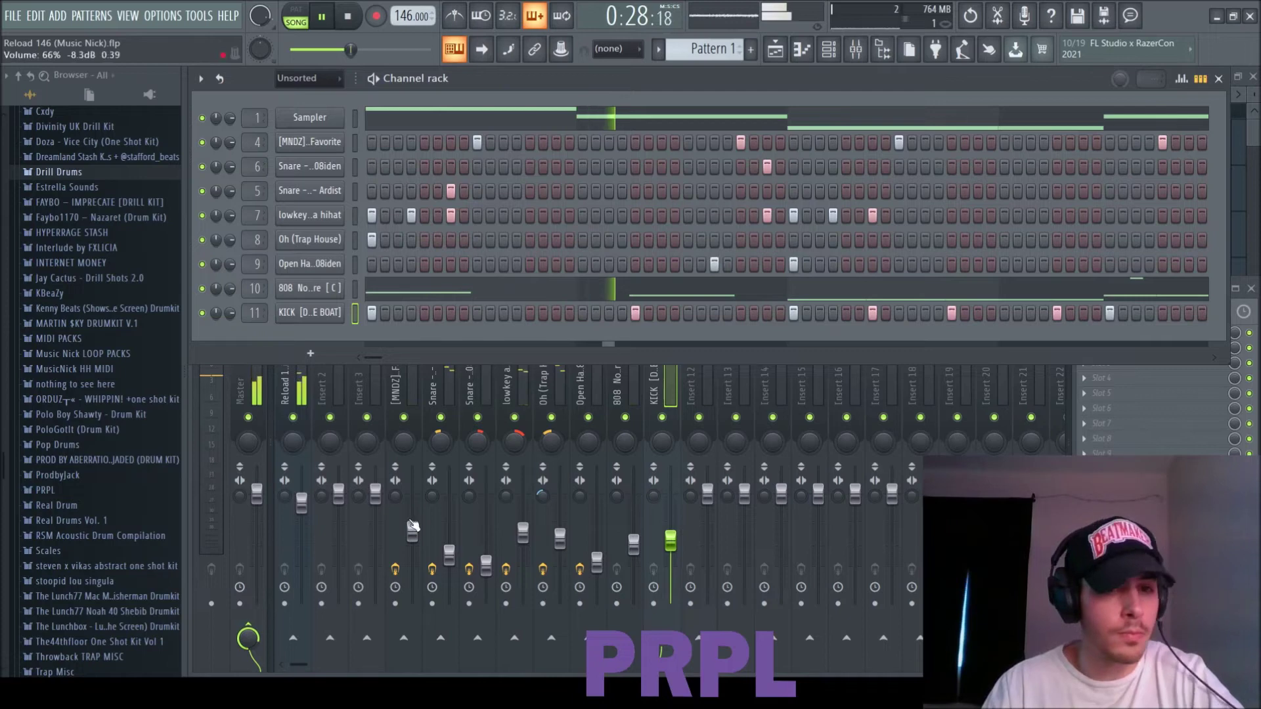
left_click(319, 78)
left_click(309, 117)
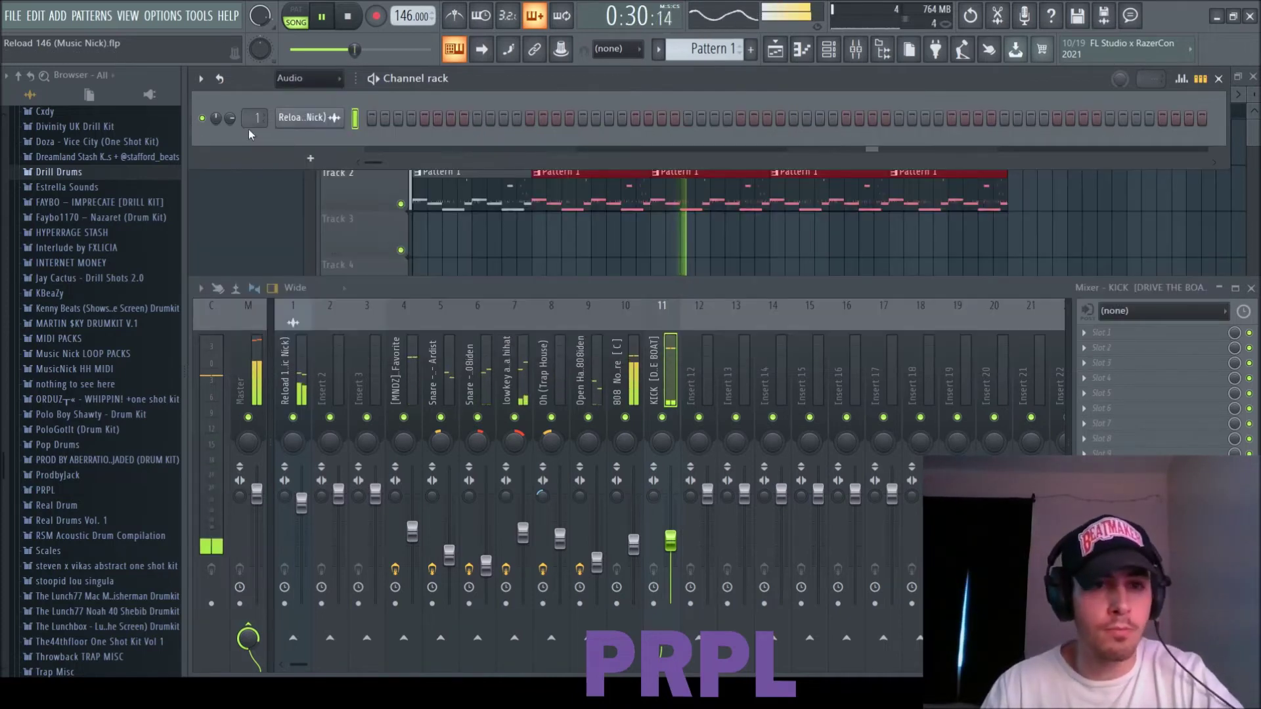
left_click(308, 78)
left_click(306, 131)
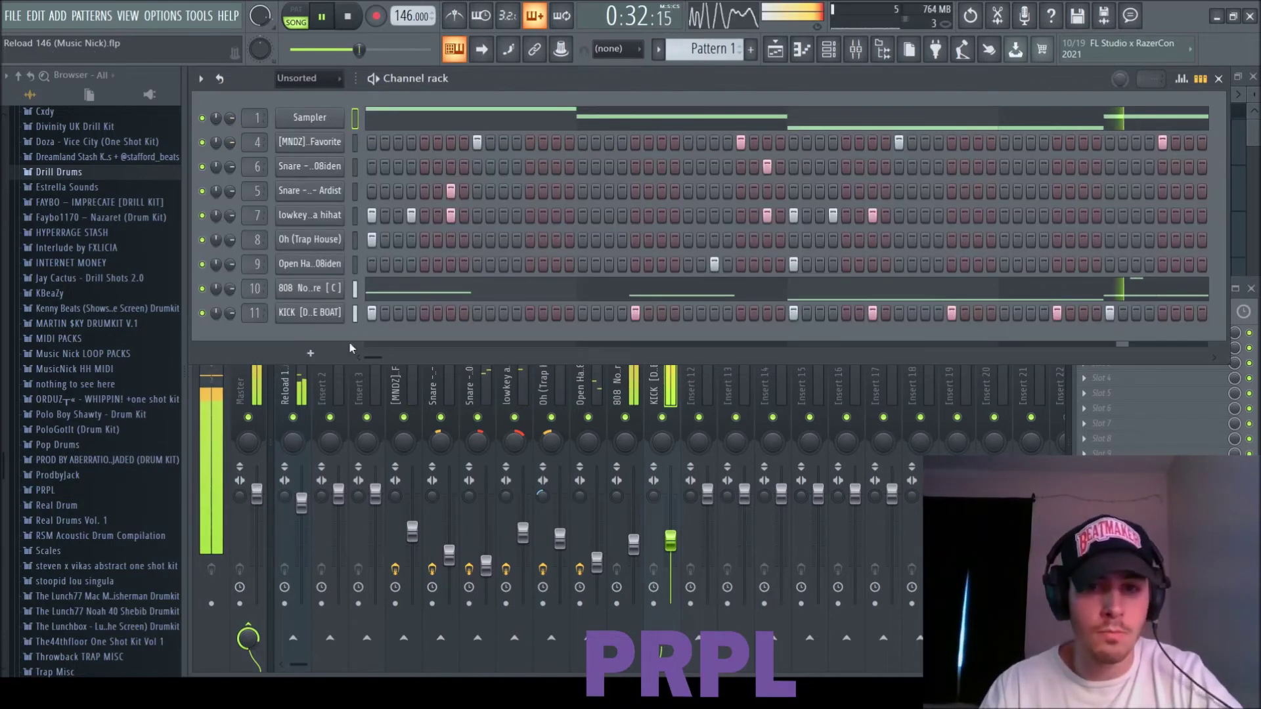
left_click(287, 506)
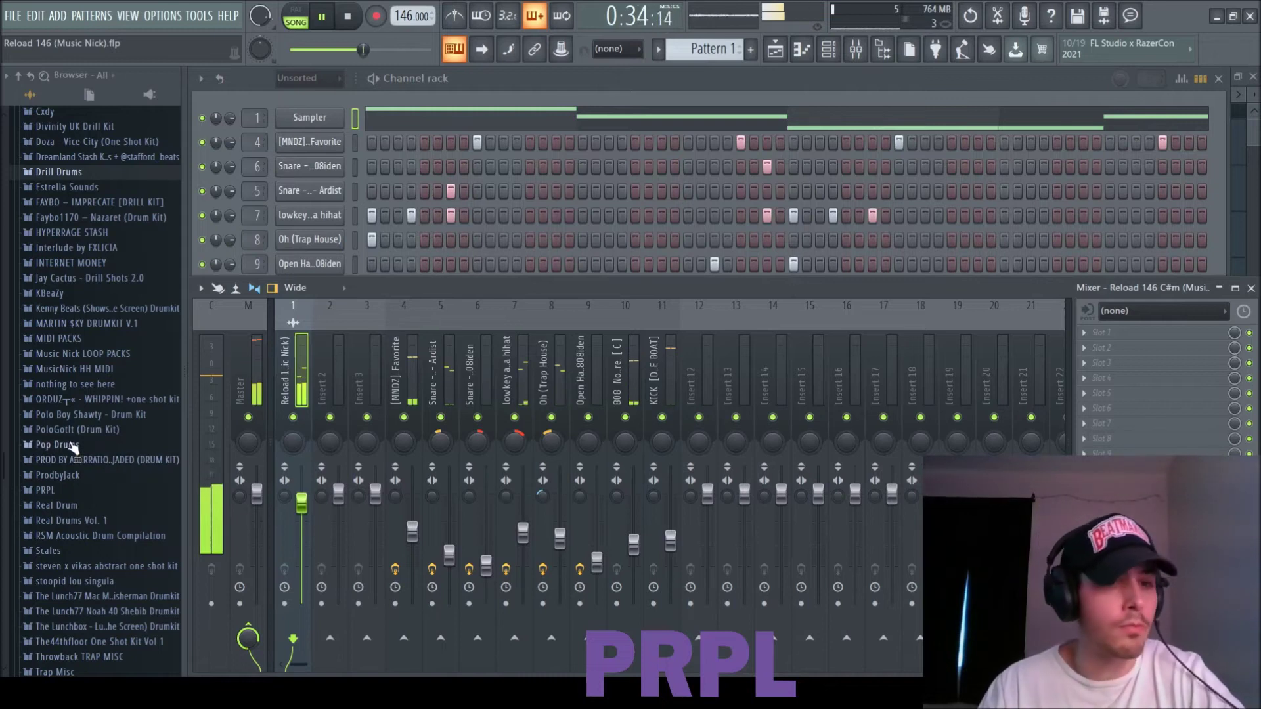
left_click(534, 109)
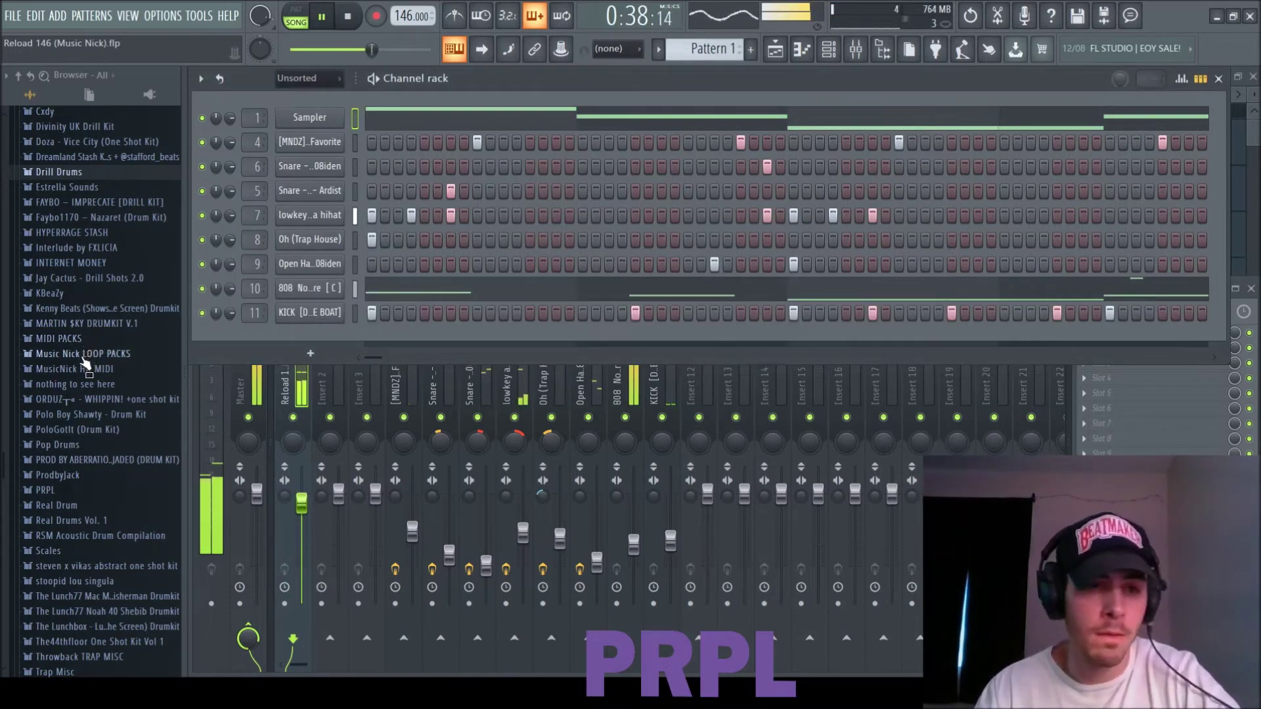
scroll(84, 361, "down", 2)
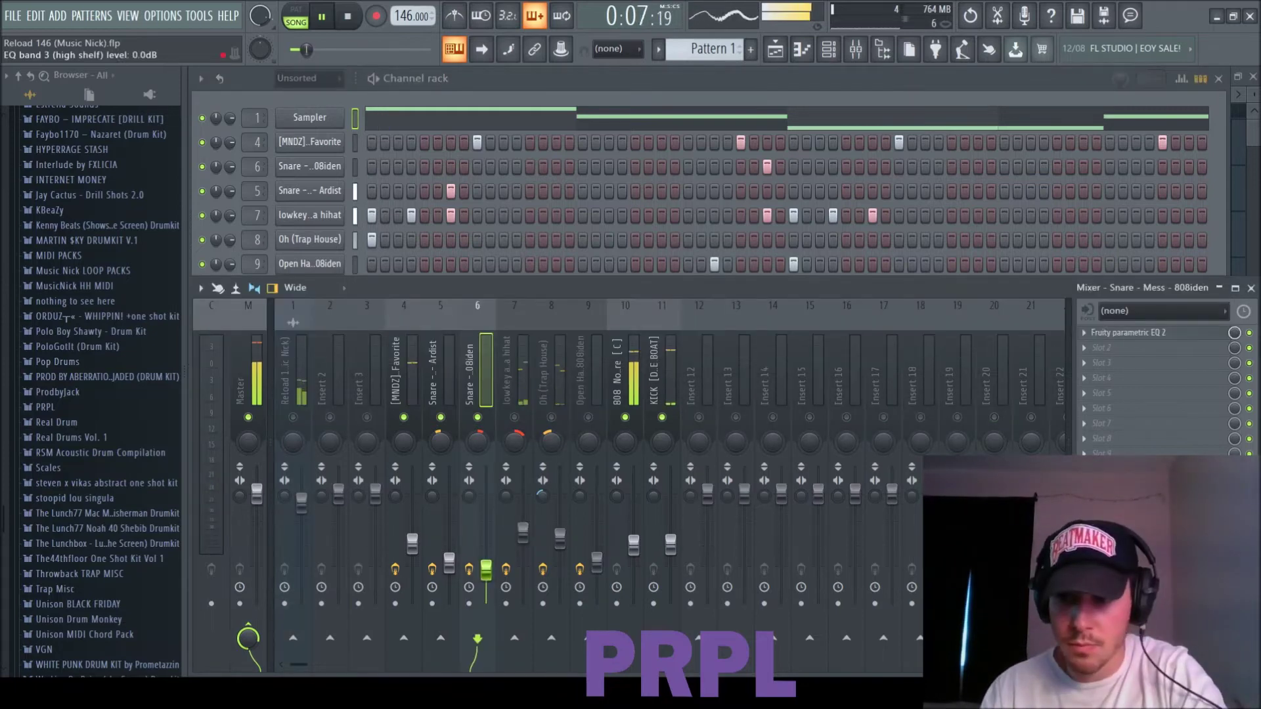
- Unmute the lowkey hihat, Oh (Trap House) and open hat mixer tracks, and lower the hihat and Oh (Trap House) volumes
left_click(514, 418)
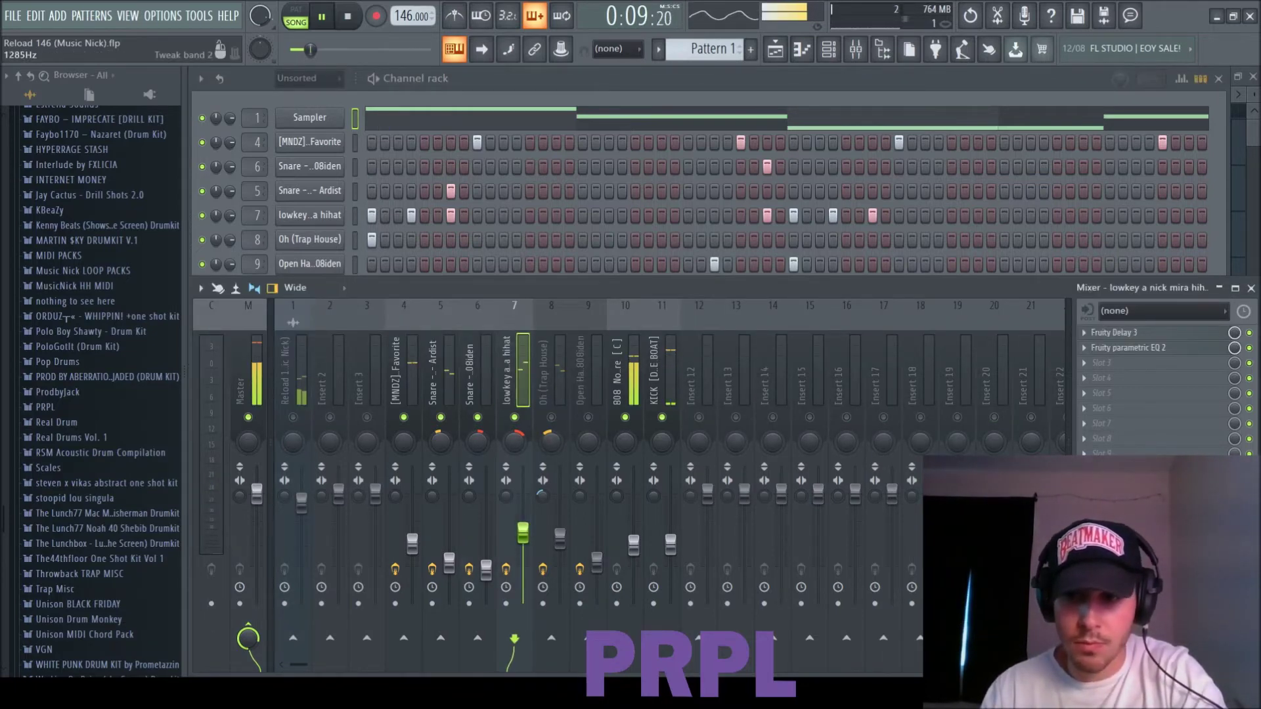
left_click_drag(525, 539, 600, 529)
left_click(588, 417)
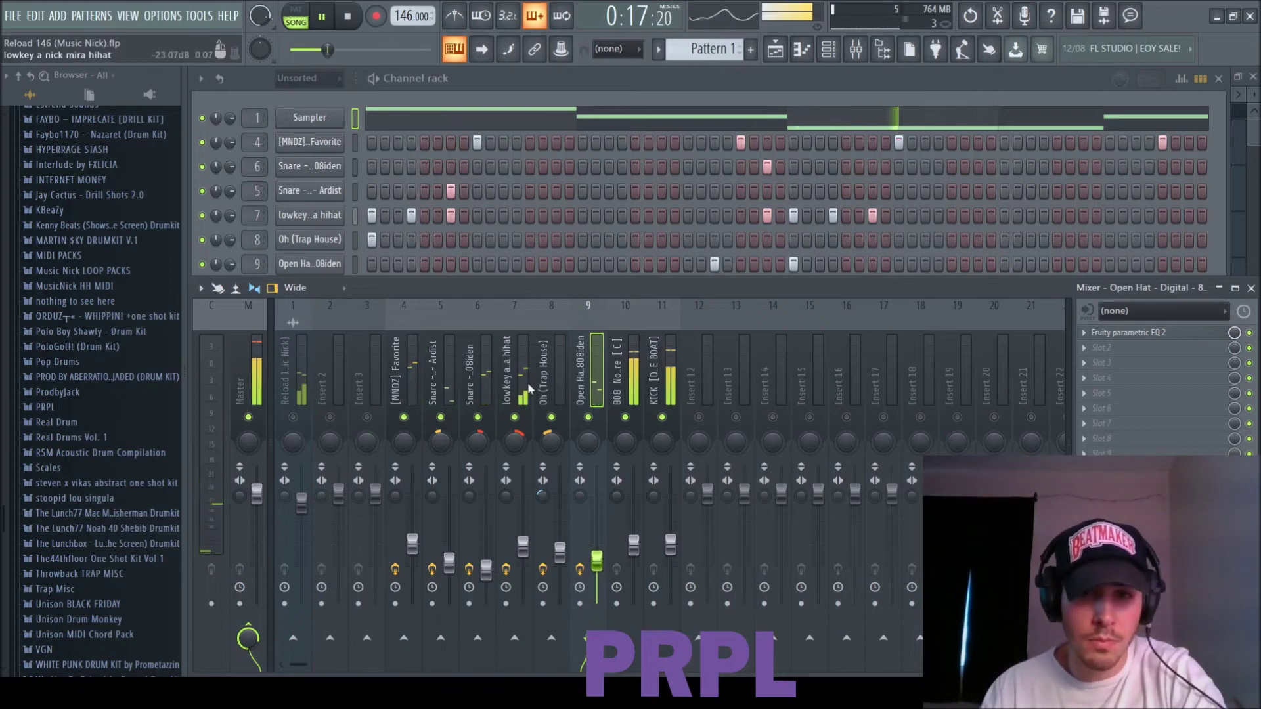
- Check the sample settings of the Open Hat - Digital - 808iden channel and close them
left_click(500, 91)
left_click(305, 263)
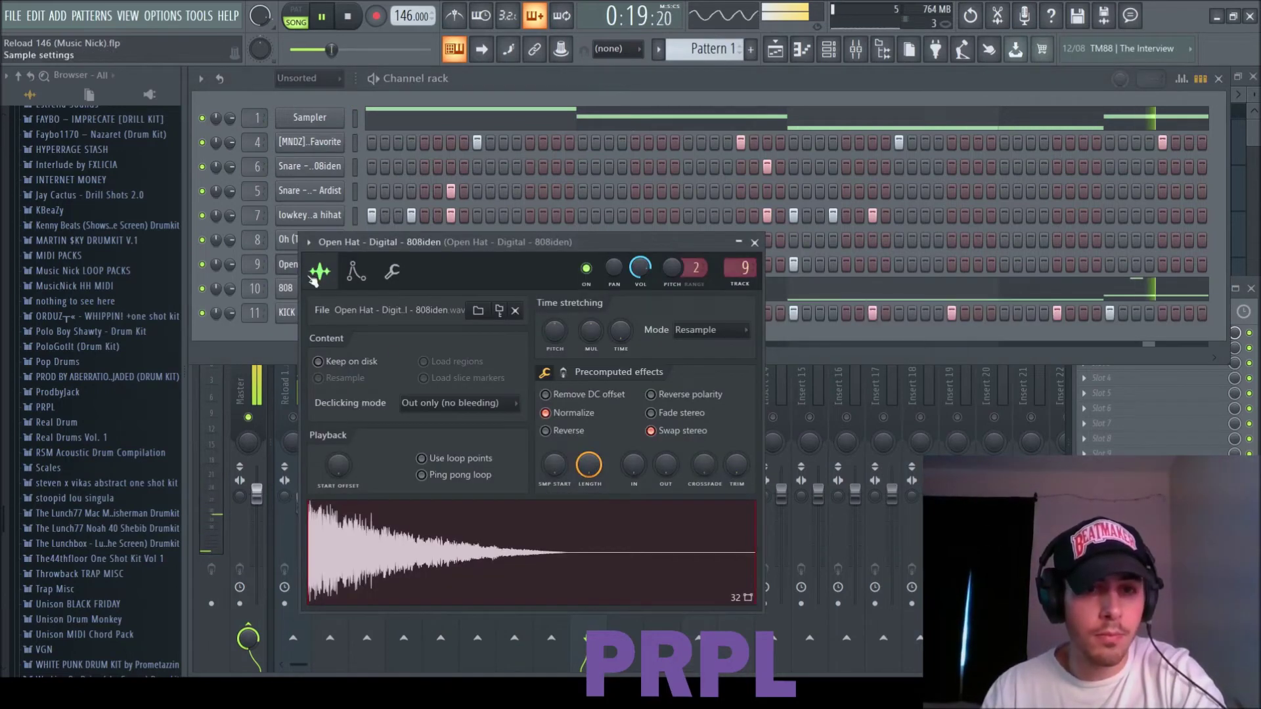
left_click(754, 243)
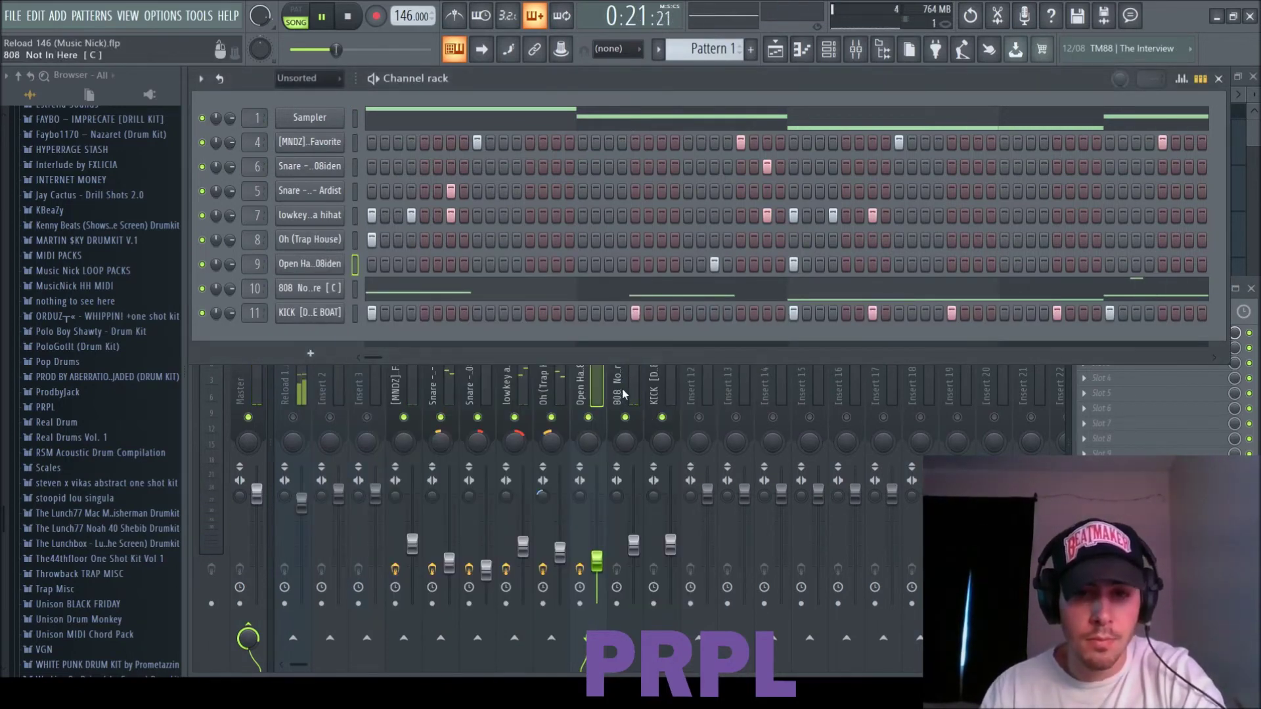
- Unmute the Reload 146 melody track in the mixer and lower its volume to 70% (-7.3 dB)
left_click(621, 398)
left_click_drag(302, 504, 302, 512)
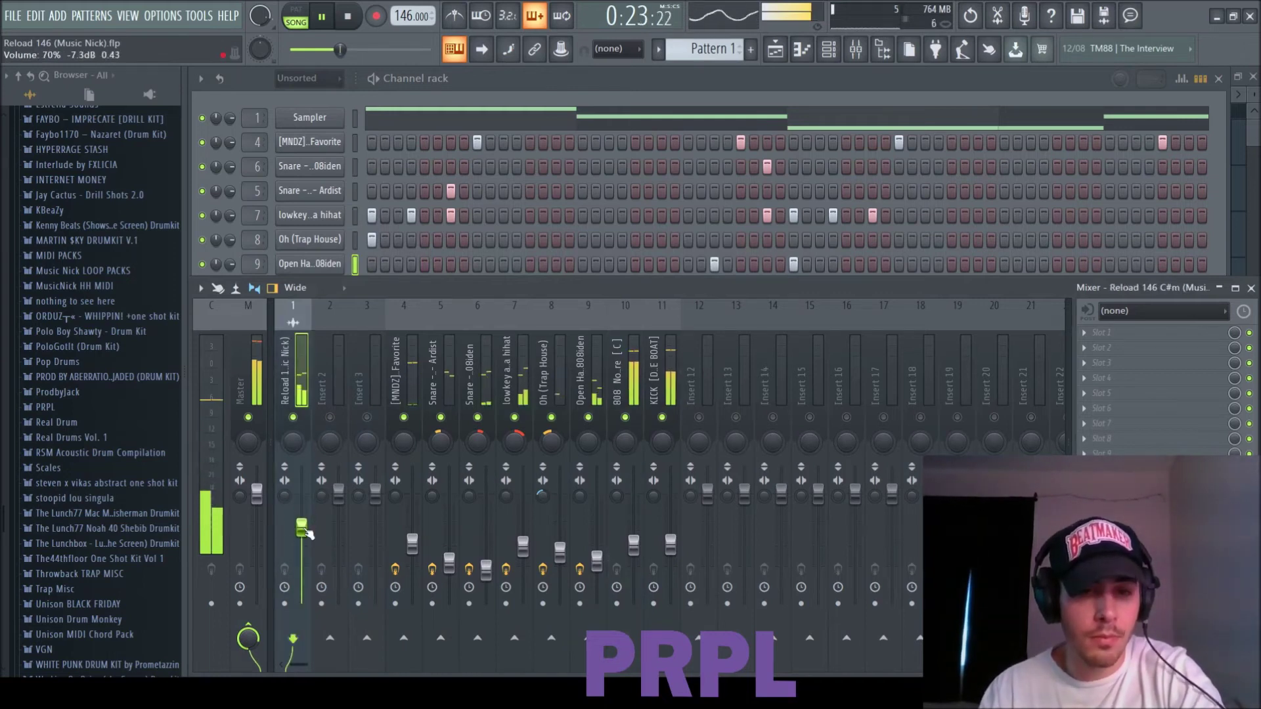
- Load TRS Classic Clipper in the first effect slot of the Master track and close its window
left_click(267, 427)
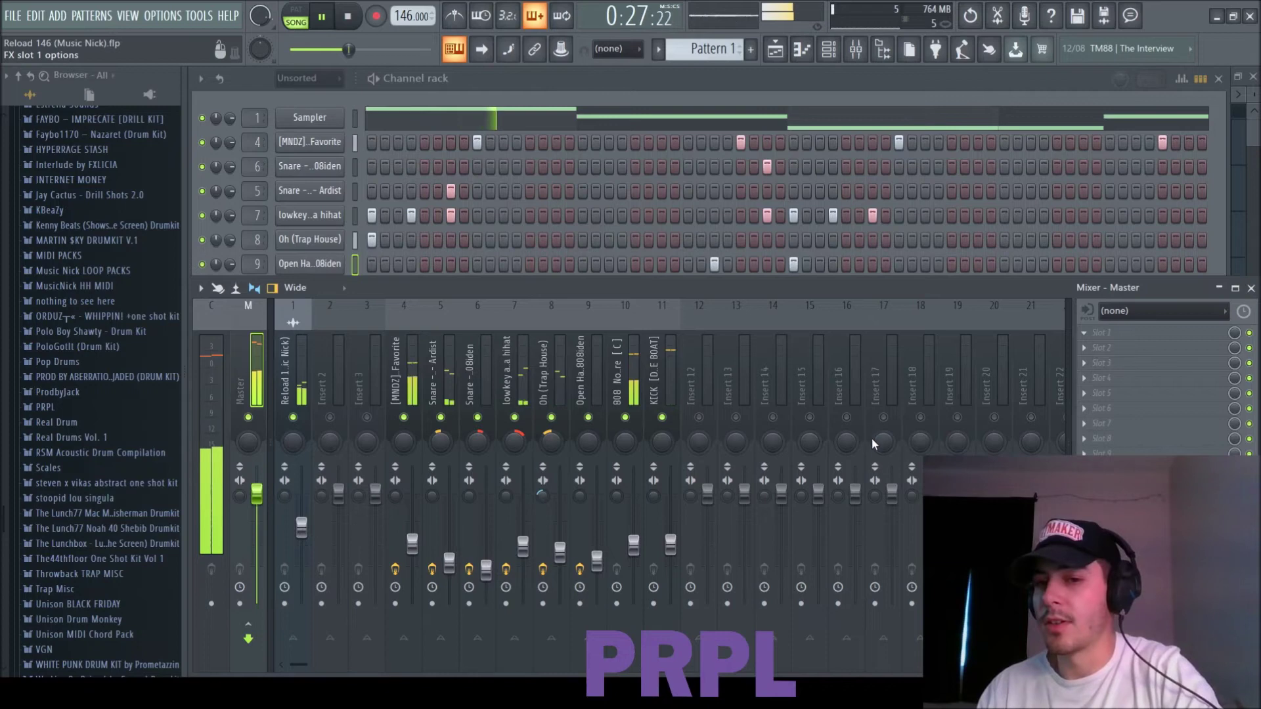
left_click(616, 328)
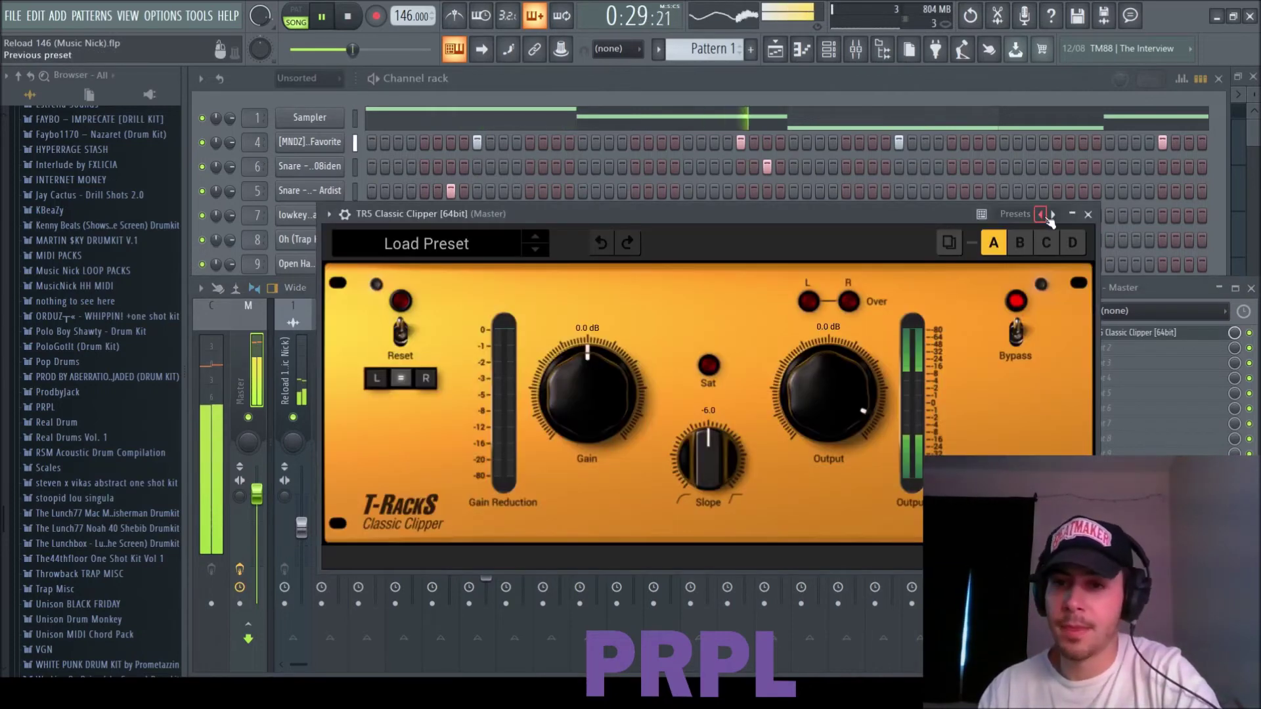
left_click(1088, 215)
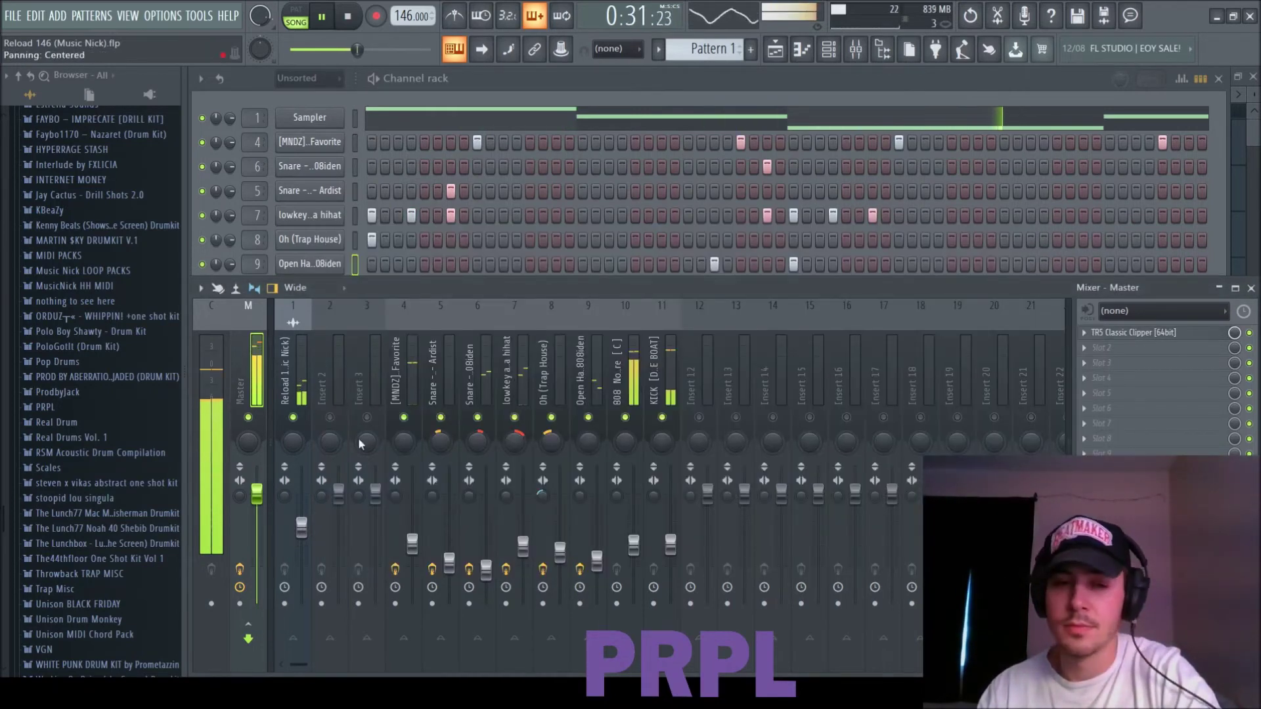
- Set the Reload 146 melody track's volume to 71% (-7.0 dB) and save the project
left_click(302, 527)
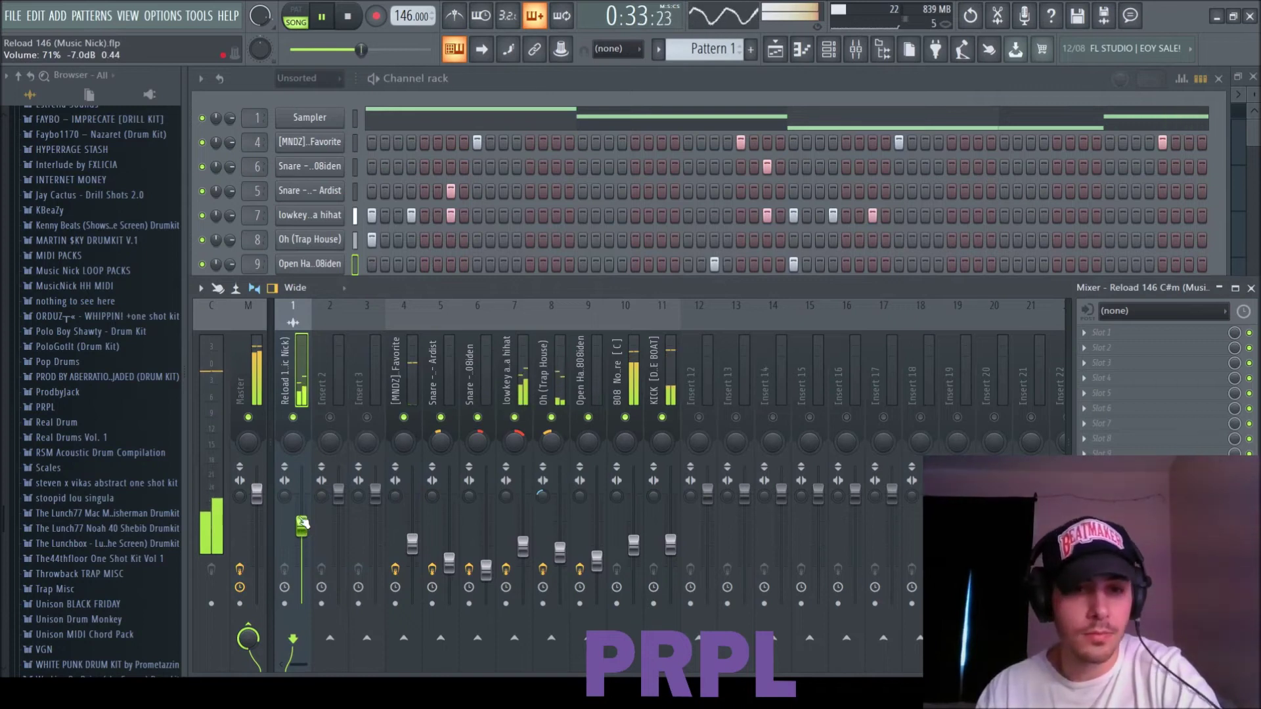
left_click(245, 375)
left_click(13, 16)
left_click(30, 98)
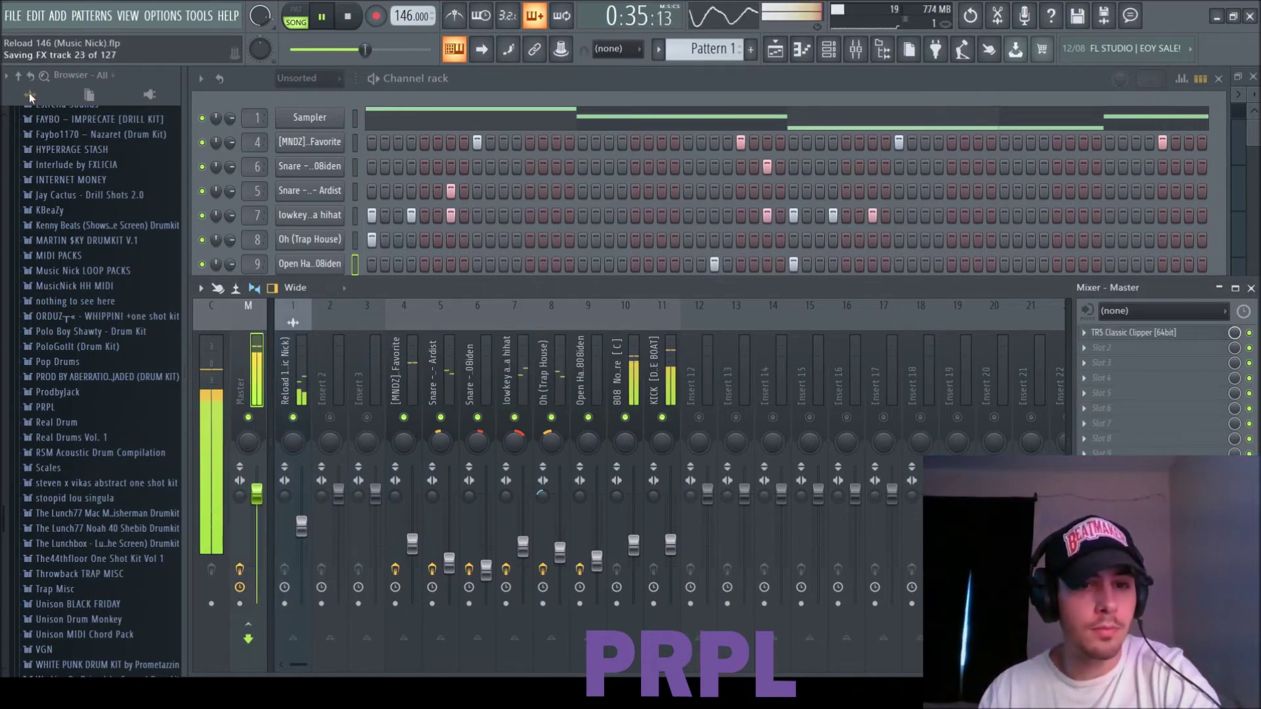
left_click(412, 542)
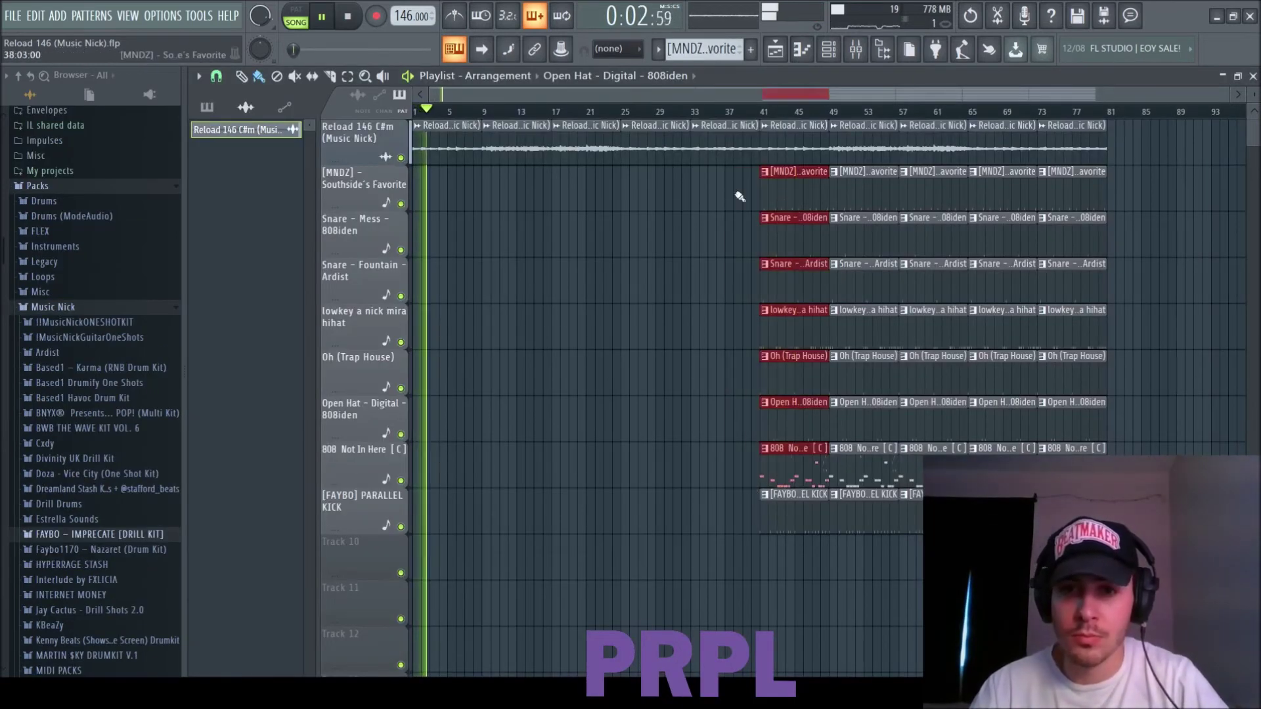
- Copy the bar 41 clips to bar 9 in the playlist without the kick, both snares and the open hat, and save the project
scroll(484, 248, "up", 5, "ctrl")
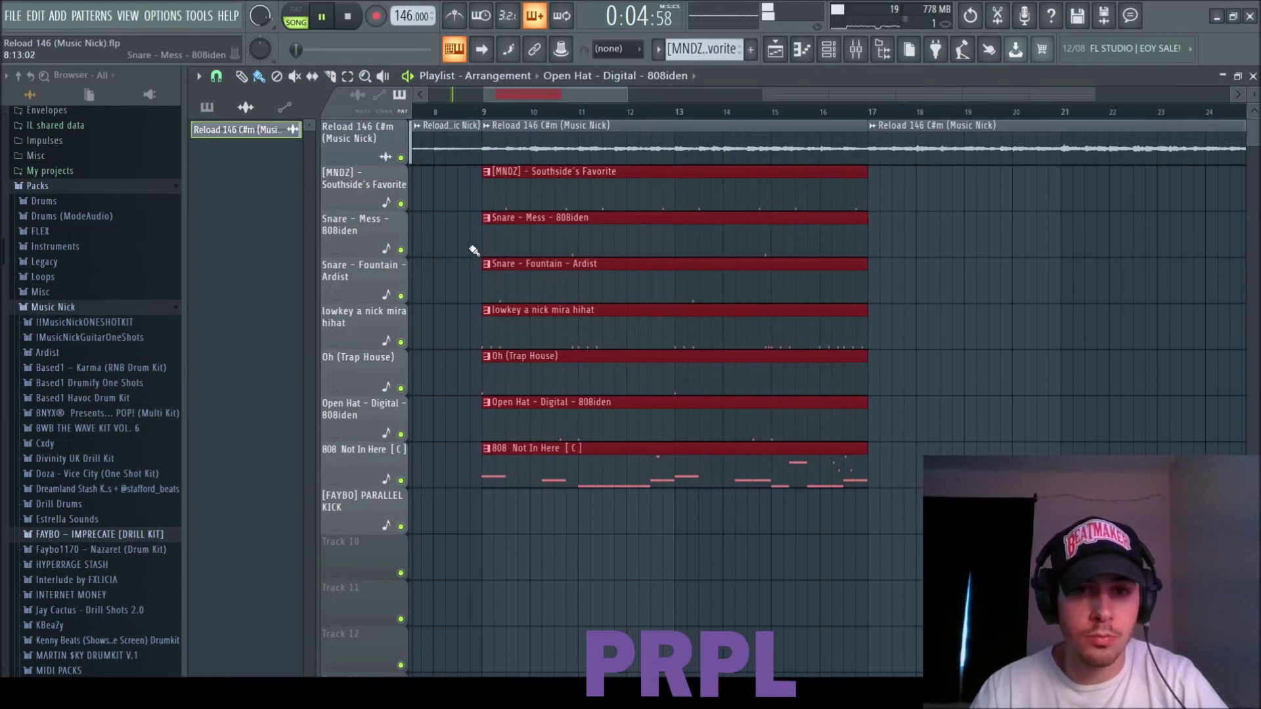
left_click(456, 260)
right_click(526, 236)
right_click(522, 293)
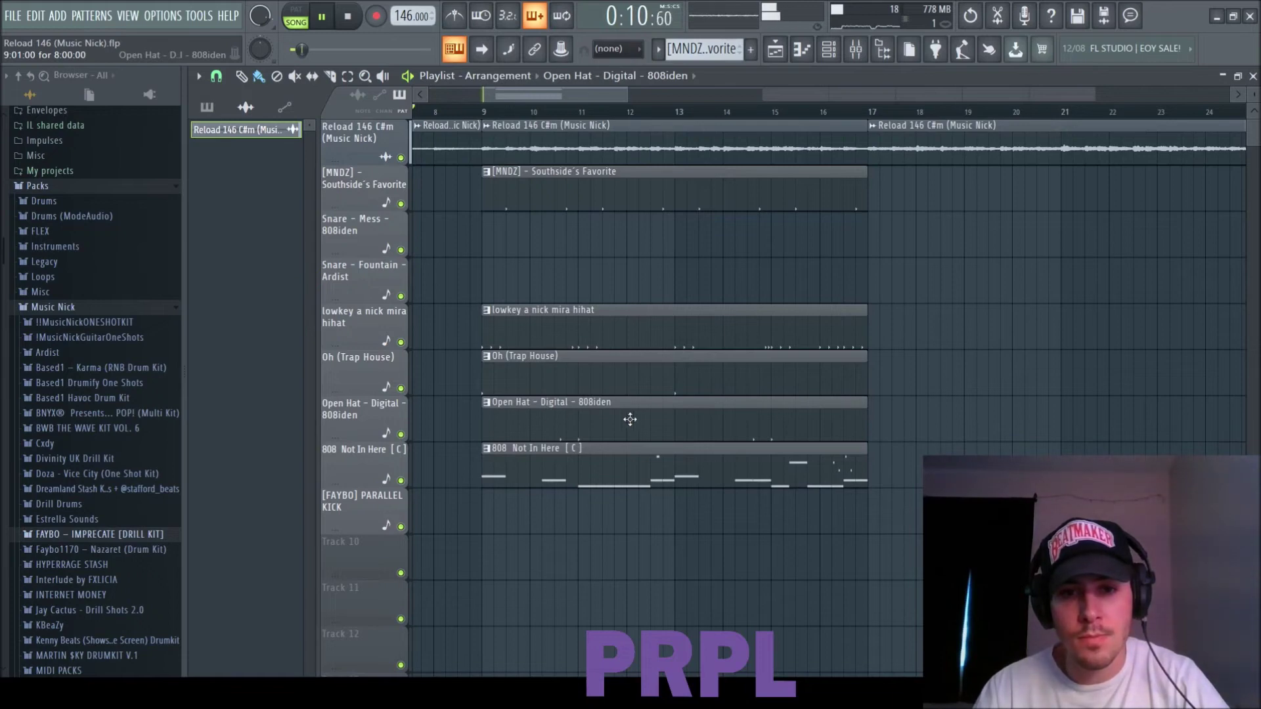
scroll(821, 404, "down", 5, "ctrl")
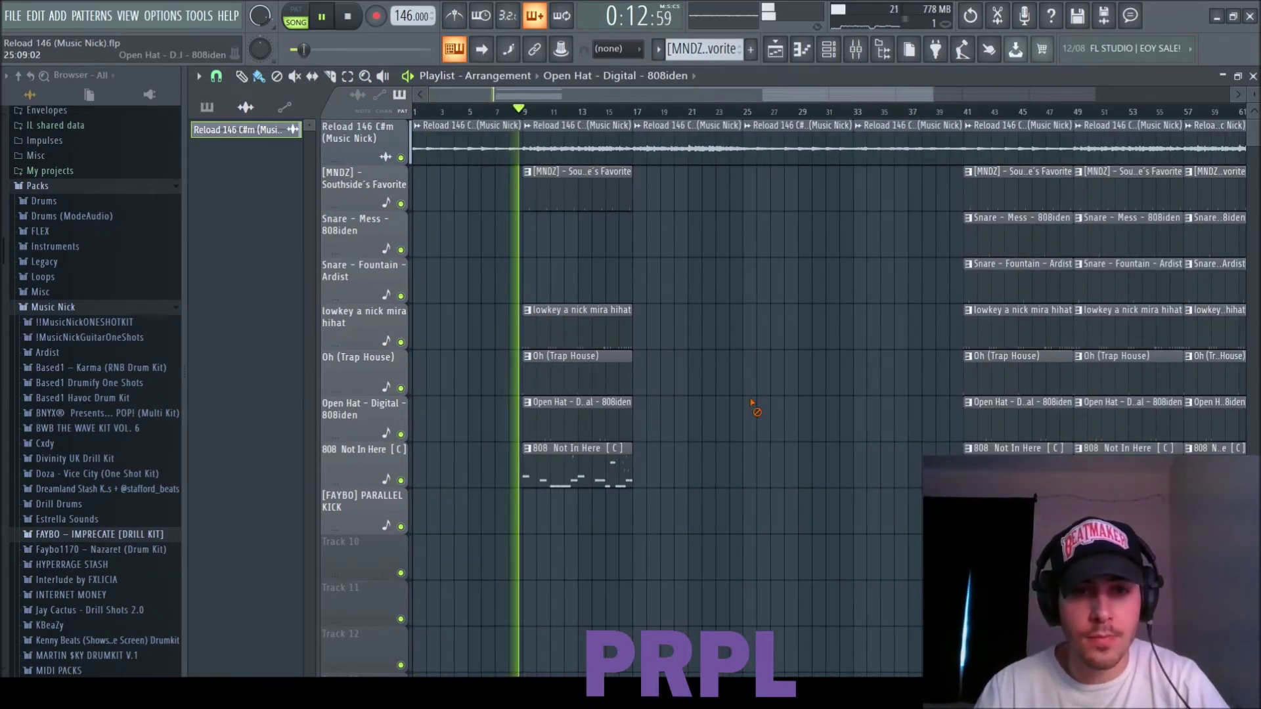
right_click(579, 430)
scroll(727, 429, "down", 2, "ctrl")
key("ctrl+s")
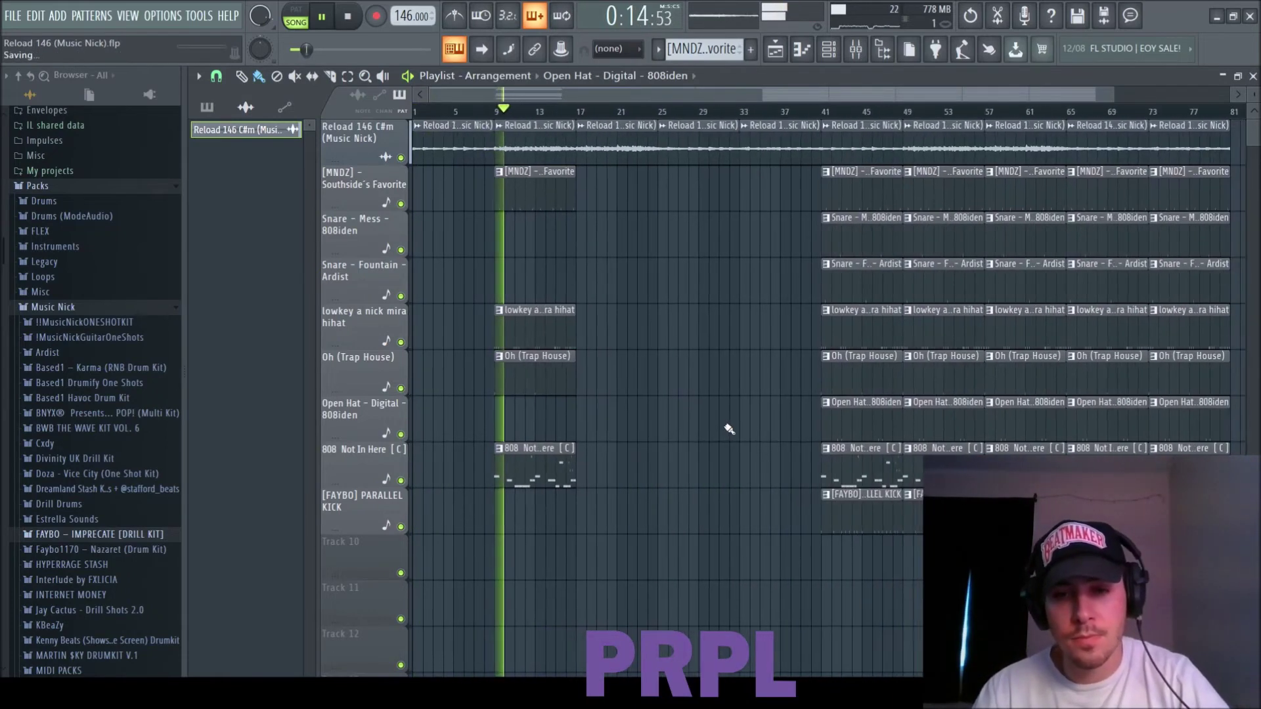
- Copy the full eight-bar block of drum, 808 and kick clips from bar 41 to bar 17
scroll(729, 429, "down", 1, "ctrl")
mouse_move(823, 535)
left_mouse_down("ctrl")
mouse_move(736, 186)
mouse_move(597, 202)
left_mouse_up("ctrl")
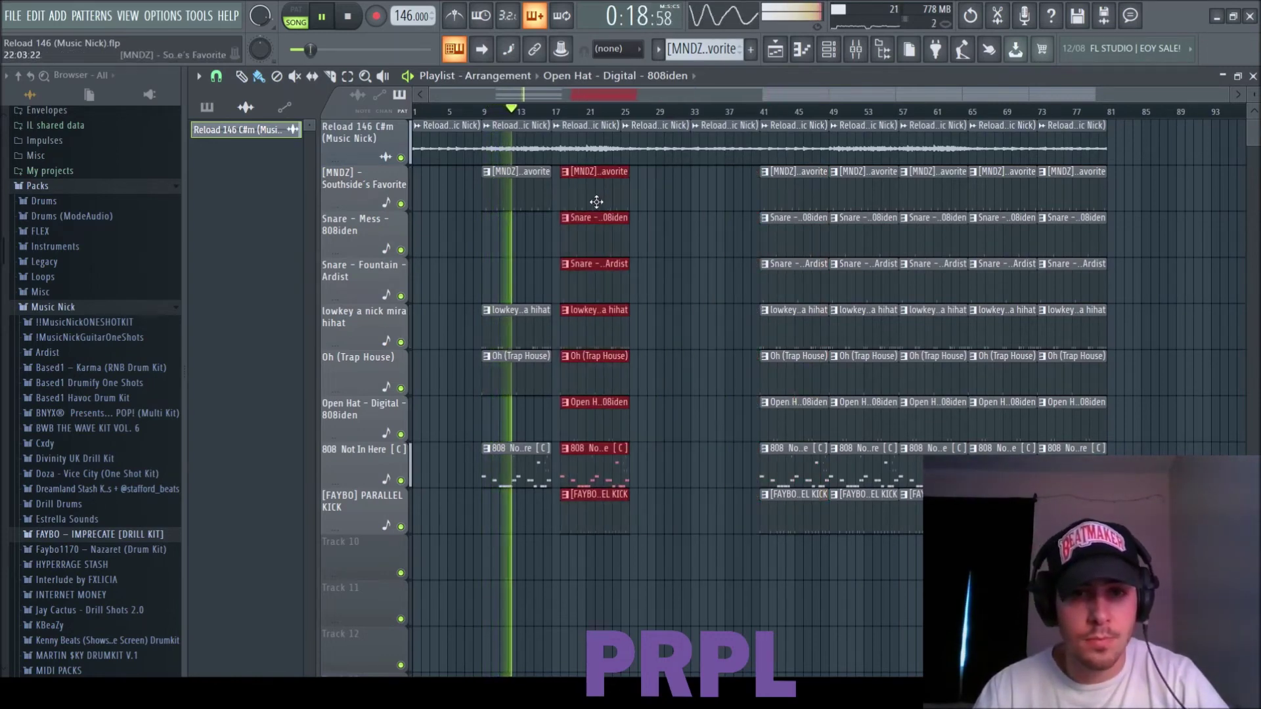
scroll(613, 338, "up", 5, "ctrl")
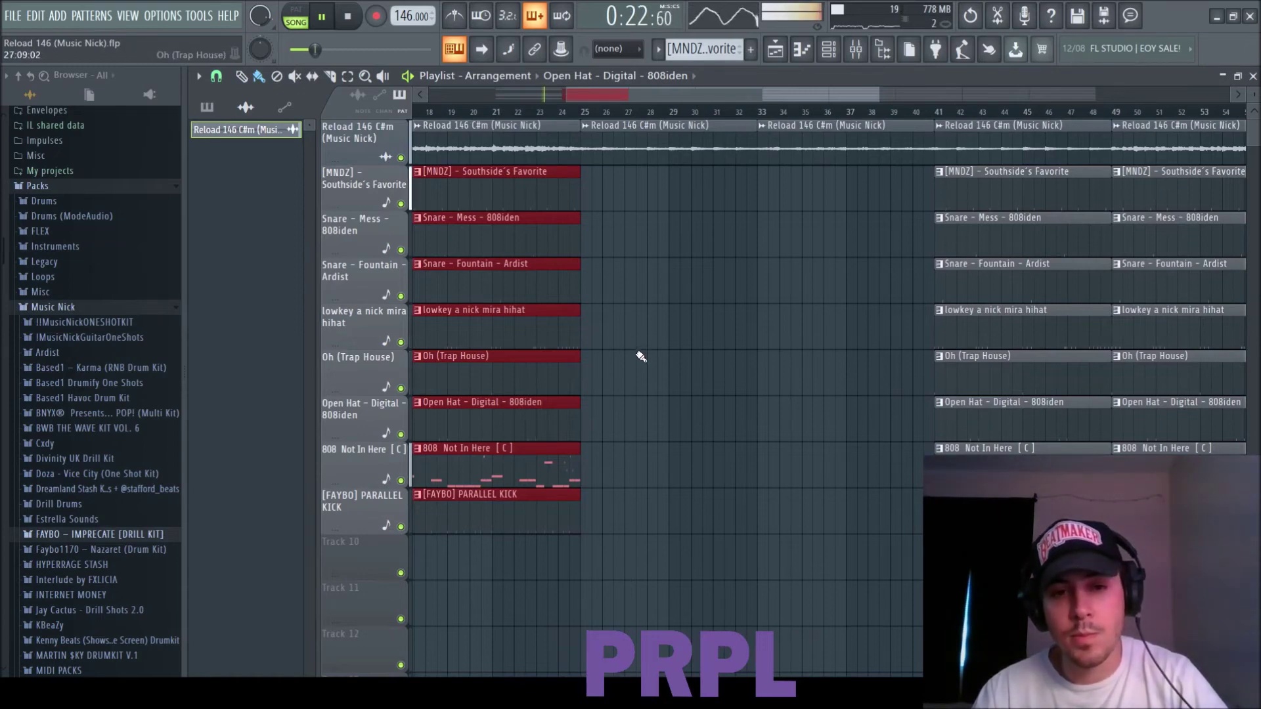
- Select all drum, 808 and kick clips in bars 9 to 24 and duplicate them at bar 25
scroll(642, 354, "down", 2, "ctrl")
left_click_drag(671, 533, 420, 193, "ctrl")
left_click_drag(559, 189, 779, 214, "shift")
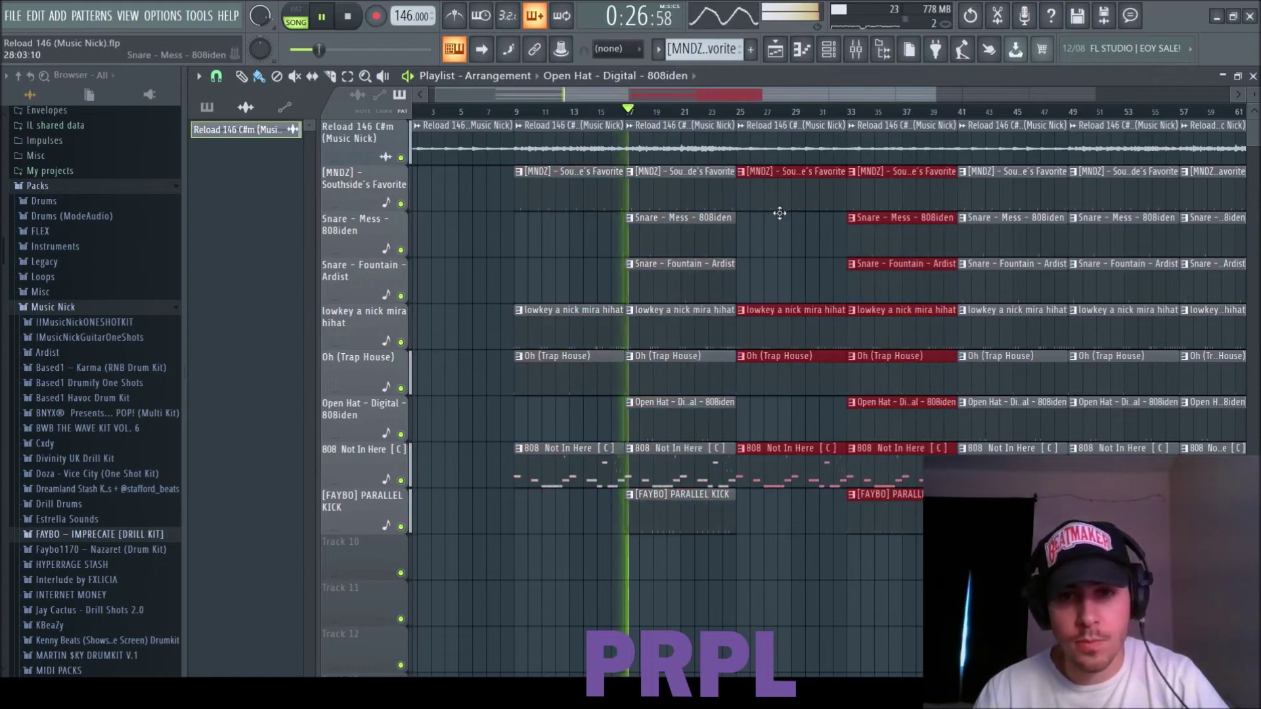
scroll(754, 440, "up", 3, "ctrl")
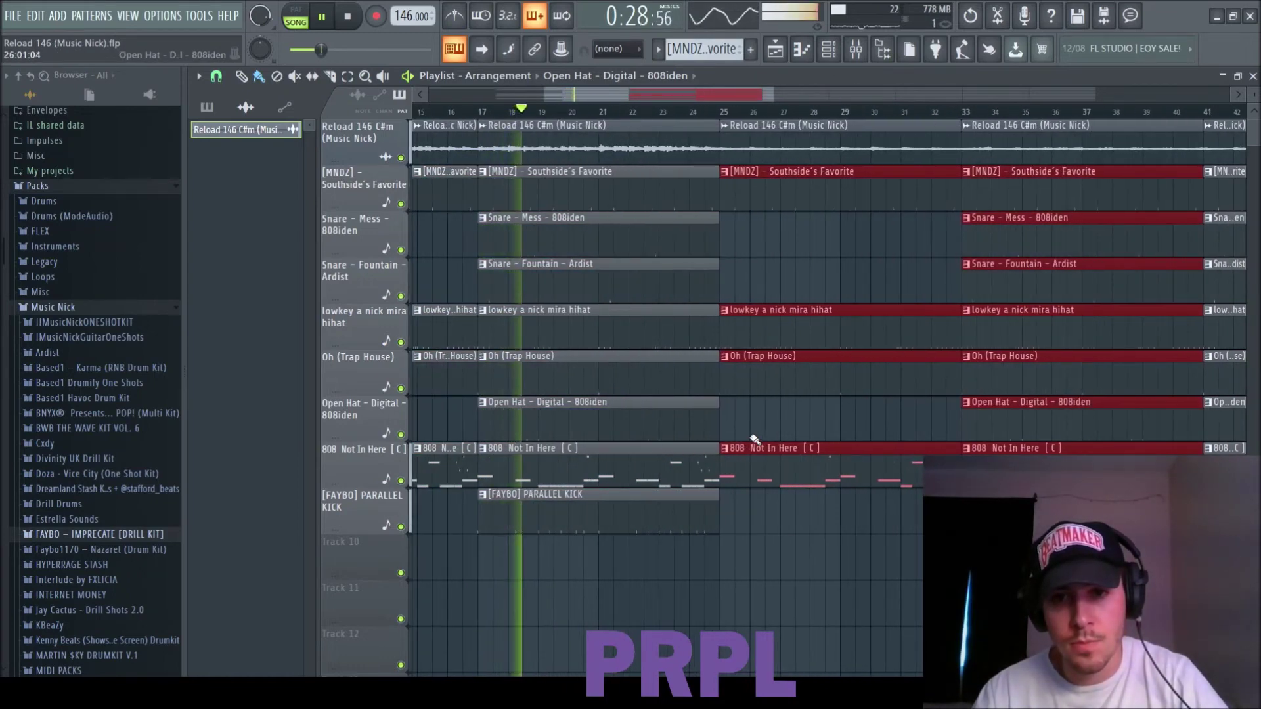
scroll(754, 439, "up", 2, "ctrl")
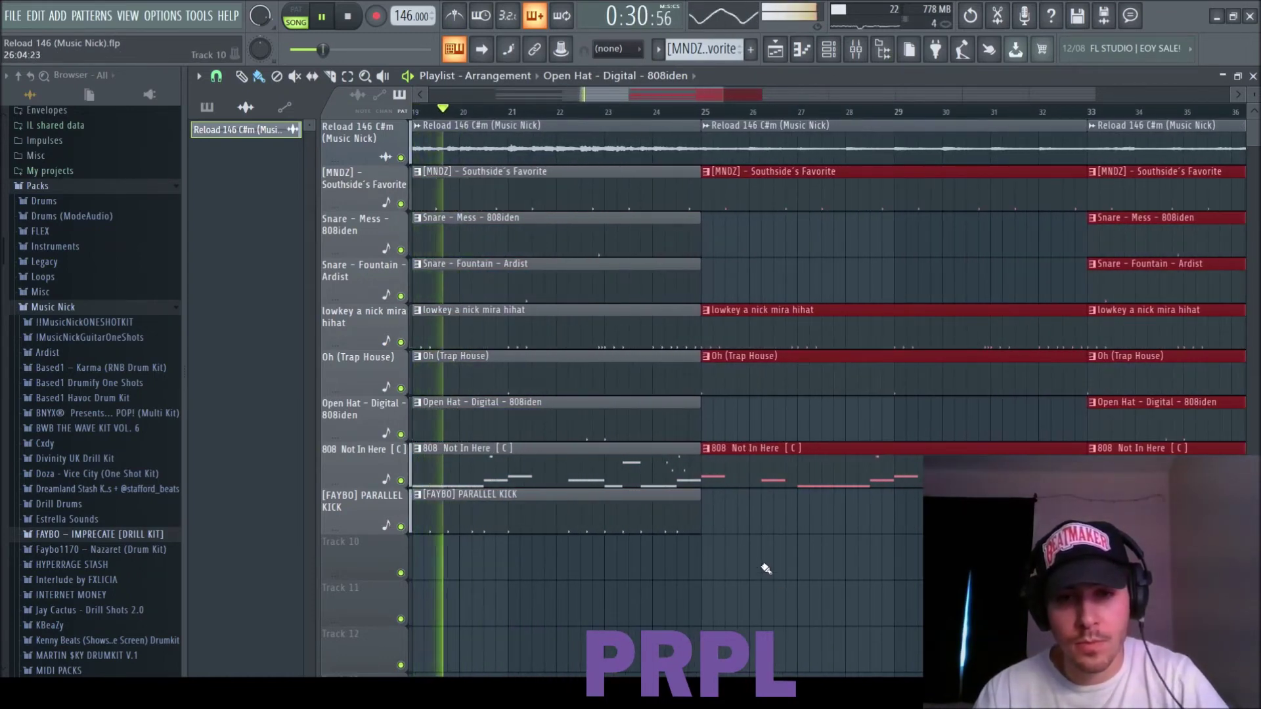
- Save the project and delete the reduced drum and 808 clips in bars 25 to 32 of the playlist
key("ctrl+s")
scroll(762, 577, "down", 2, "ctrl")
scroll(765, 569, "down", 2, "ctrl")
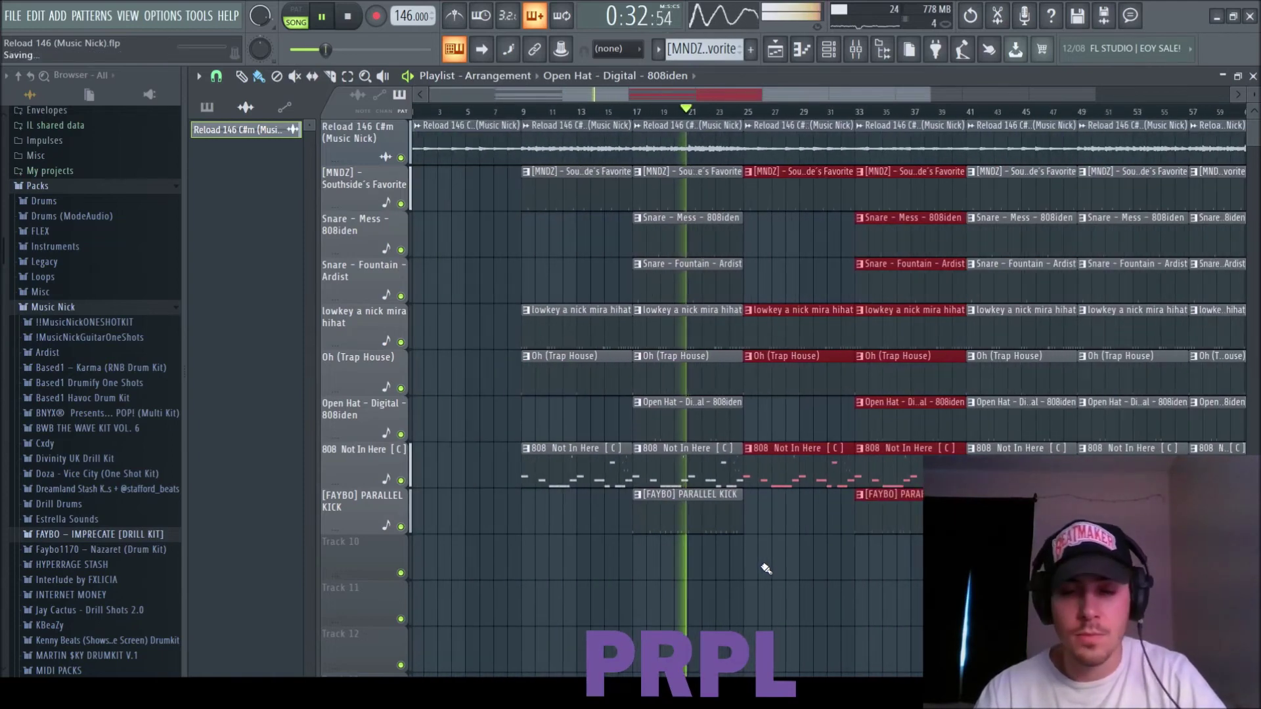
scroll(766, 568, "down", 1, "ctrl")
scroll(766, 568, "down", 1, "ctrl")
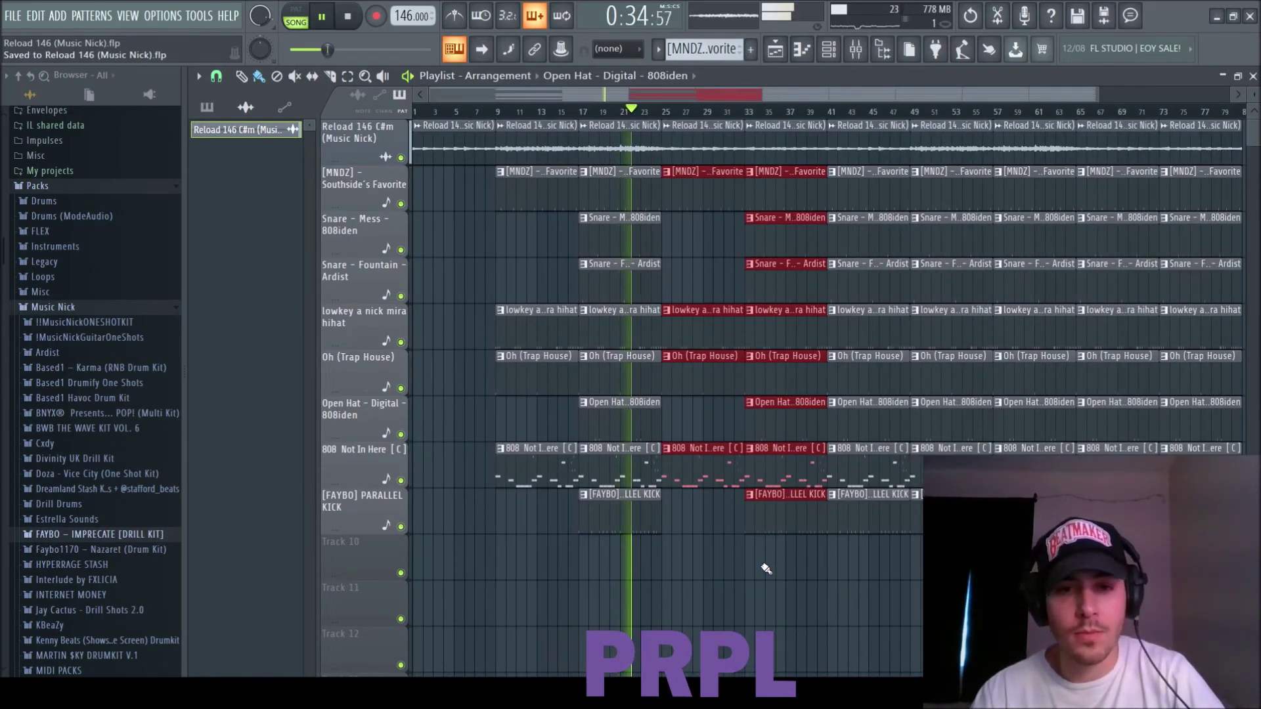
right_click(719, 467)
right_click(713, 376)
right_click(710, 328)
right_click(707, 194)
- Copy the full eight-bar block of drum, 808 and kick clips to bar 25 and save the project
mouse_move(697, 513)
left_mouse_down("ctrl")
mouse_move(672, 482)
mouse_move(605, 191)
mouse_move(692, 197)
left_mouse_up("ctrl")
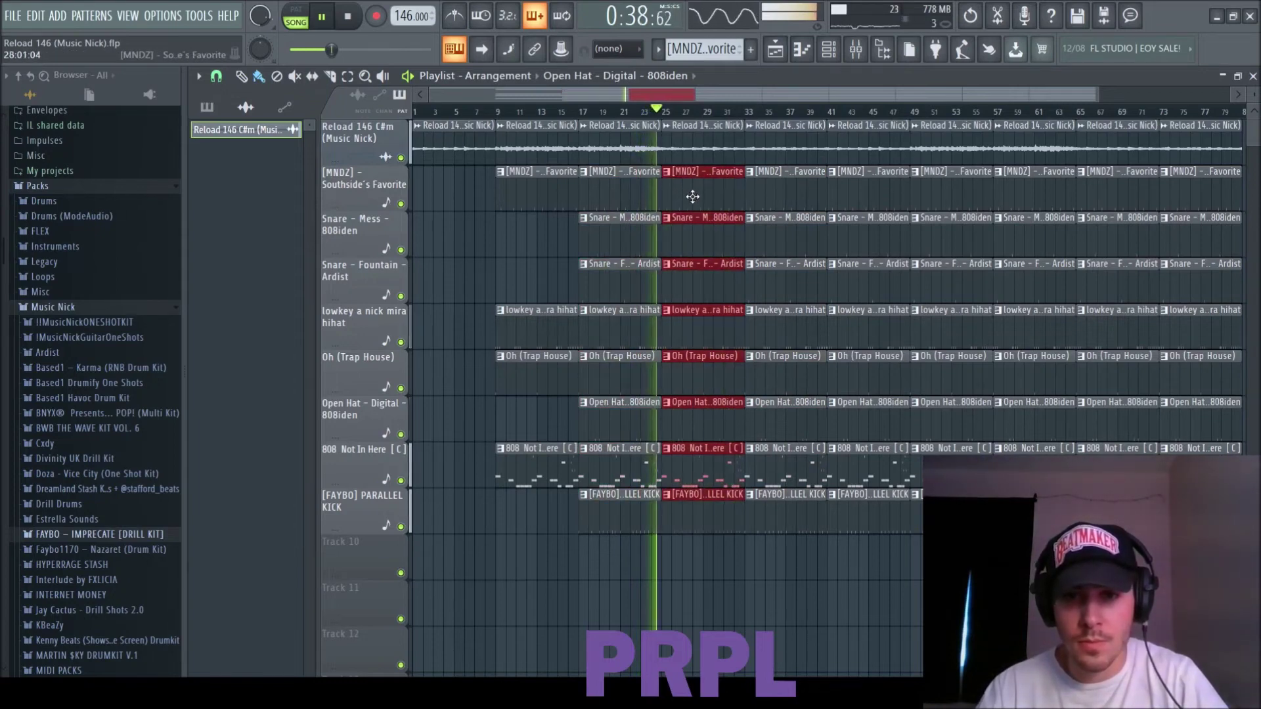
scroll(694, 571, "up", 2, "ctrl")
scroll(694, 571, "up", 2, "ctrl")
key("ctrl+s")
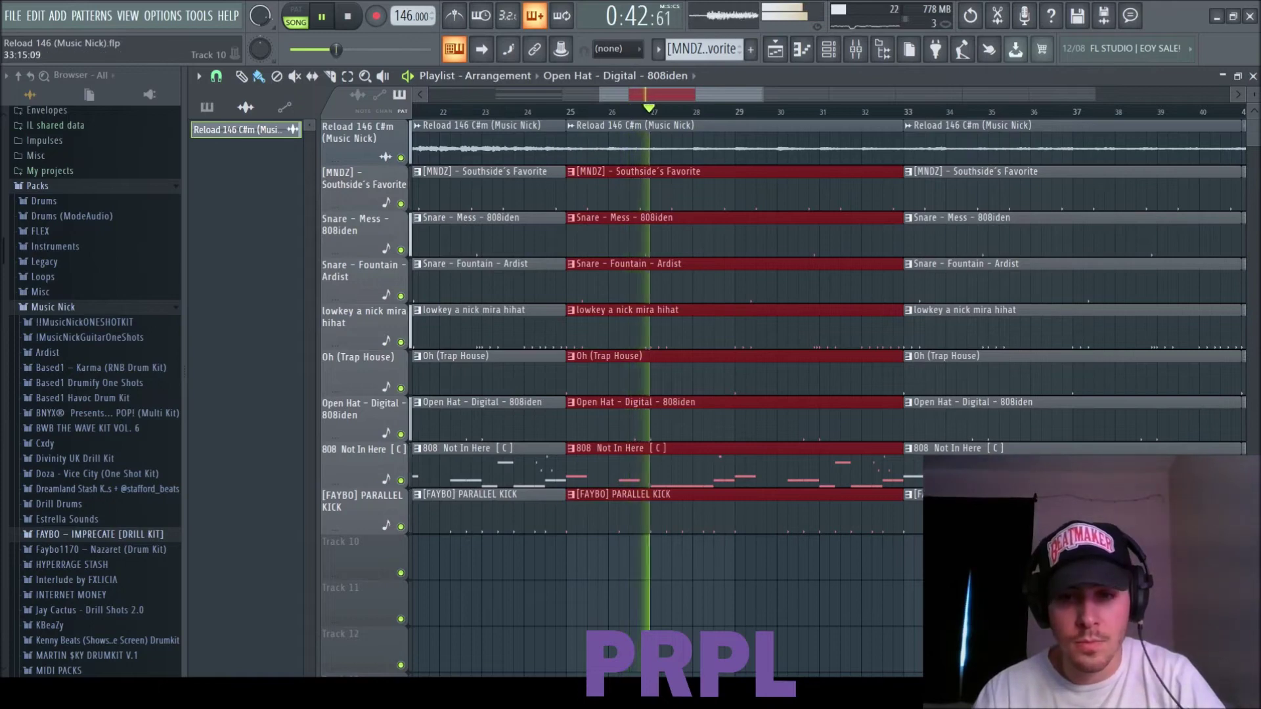
- Raise the Reload 146 melody track's mixer volume to about 78% and deselect the playlist clips
scroll(938, 571, "down", 3, "ctrl")
key("F6")
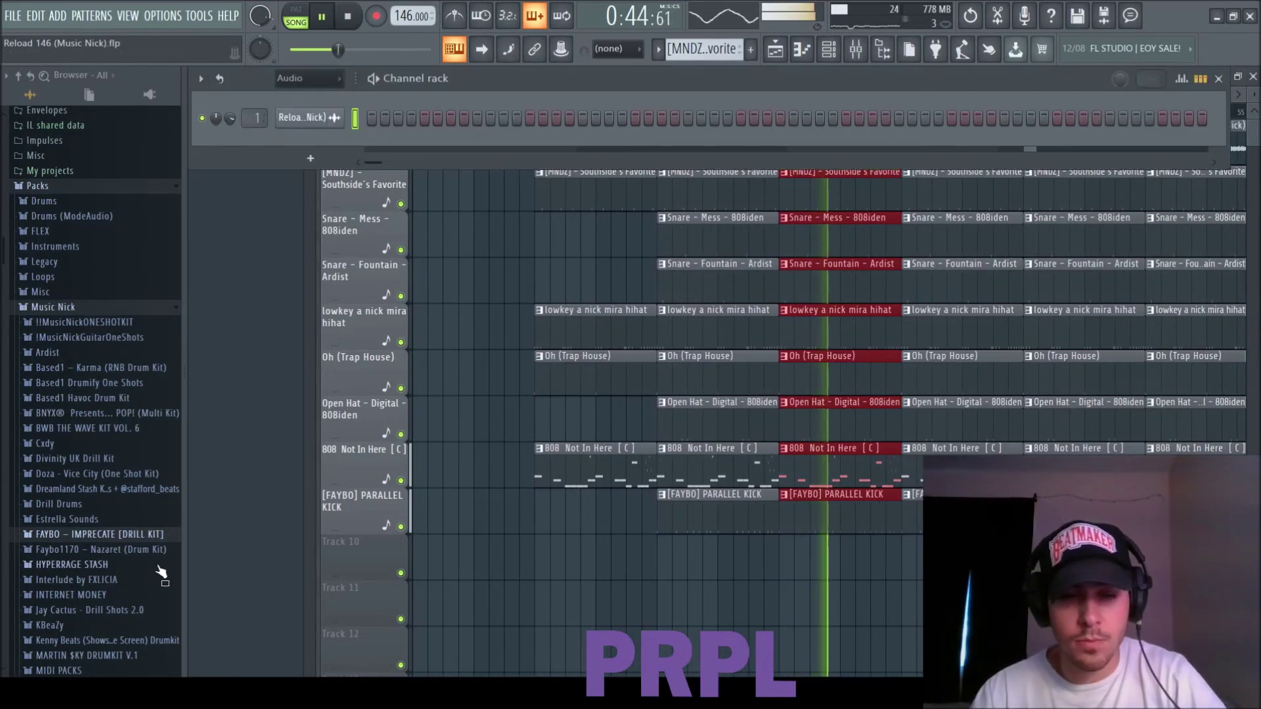
key("F9")
left_click(302, 523)
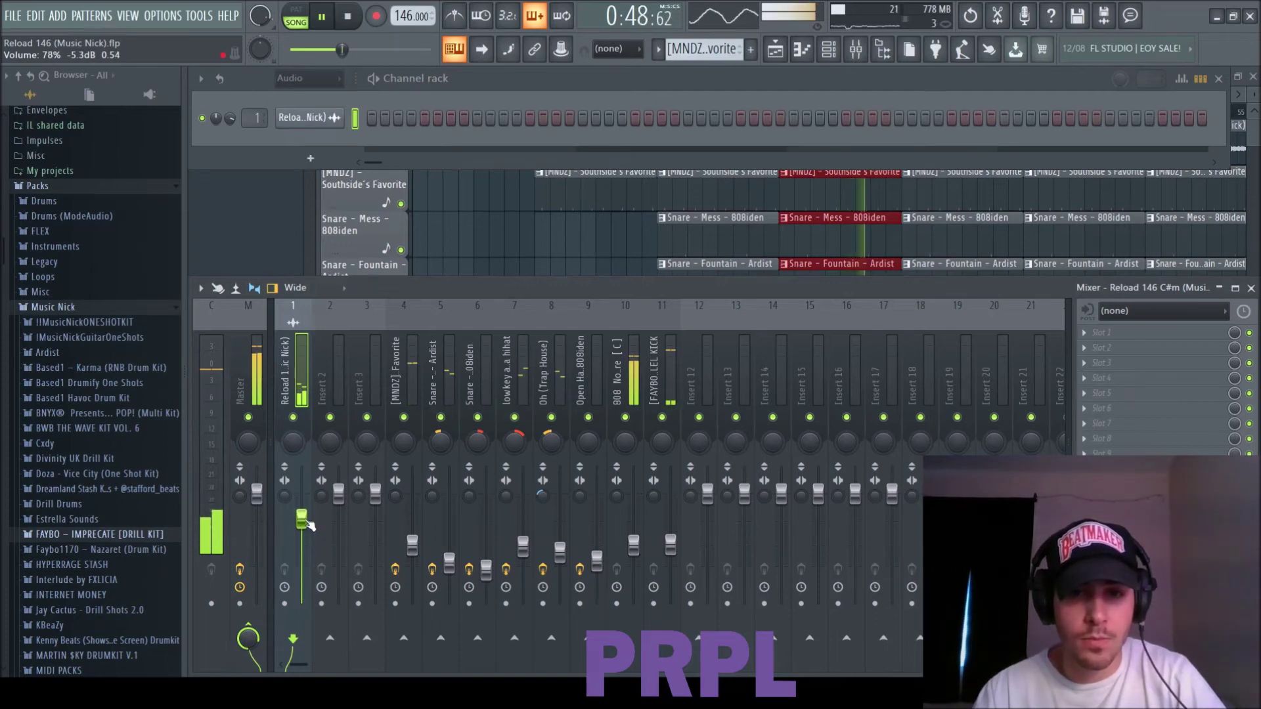
left_click_drag(301, 518, 301, 516)
left_click(464, 248, "ctrl")
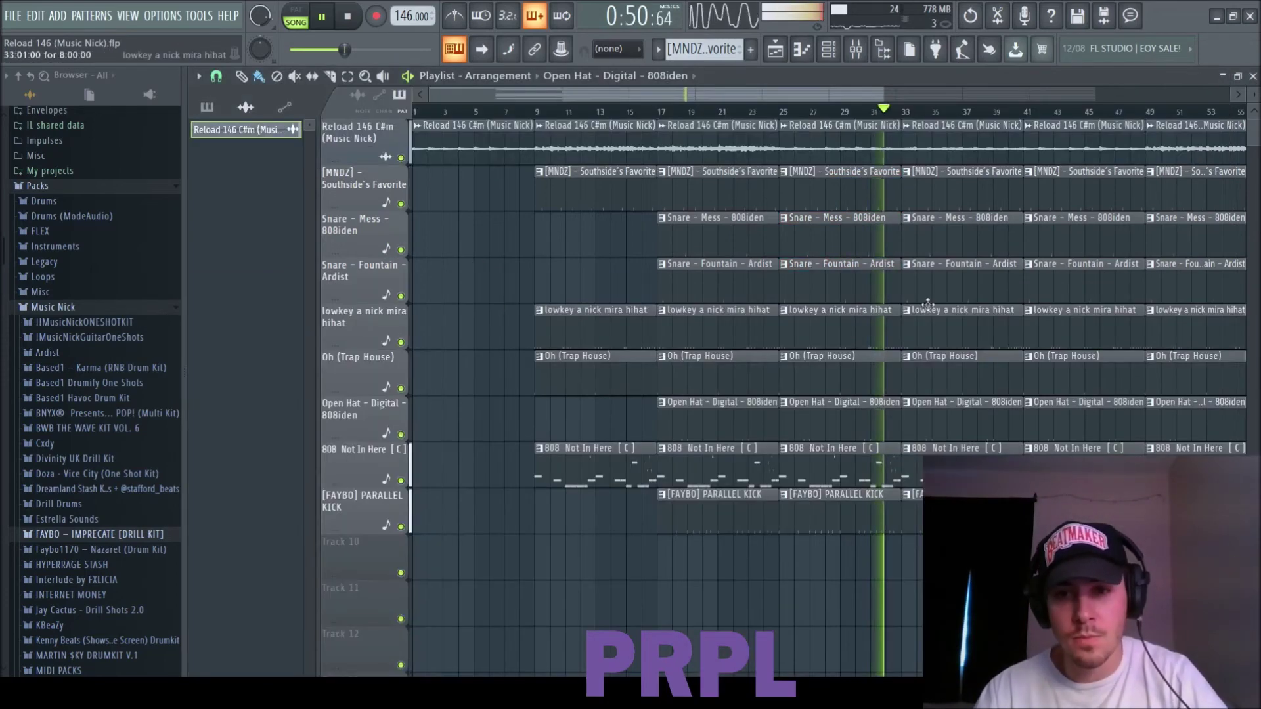
- Select all melody, drum, 808 and kick clips from bar 41 to the end of the arrangement and delete them
scroll(1037, 312, "up", 1, "ctrl")
scroll(870, 328, "up", 3, "ctrl")
scroll(761, 249, "right", 5)
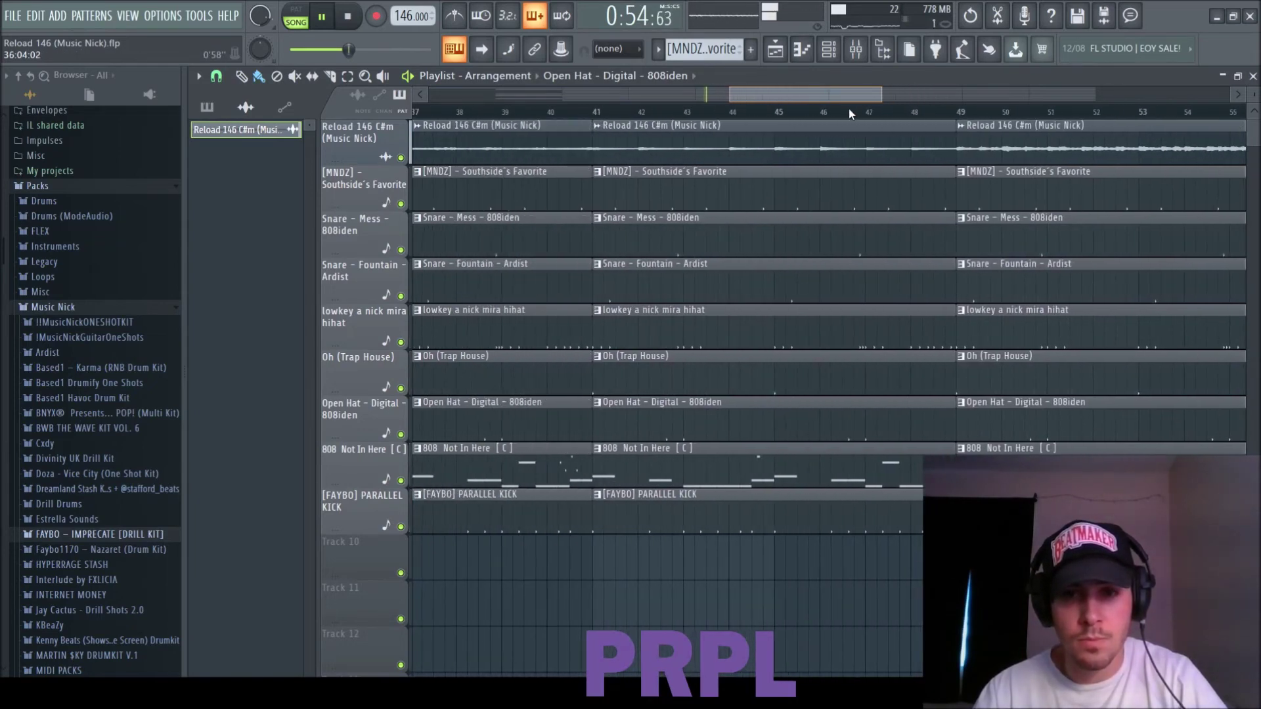
scroll(761, 250, "down", 6, "ctrl")
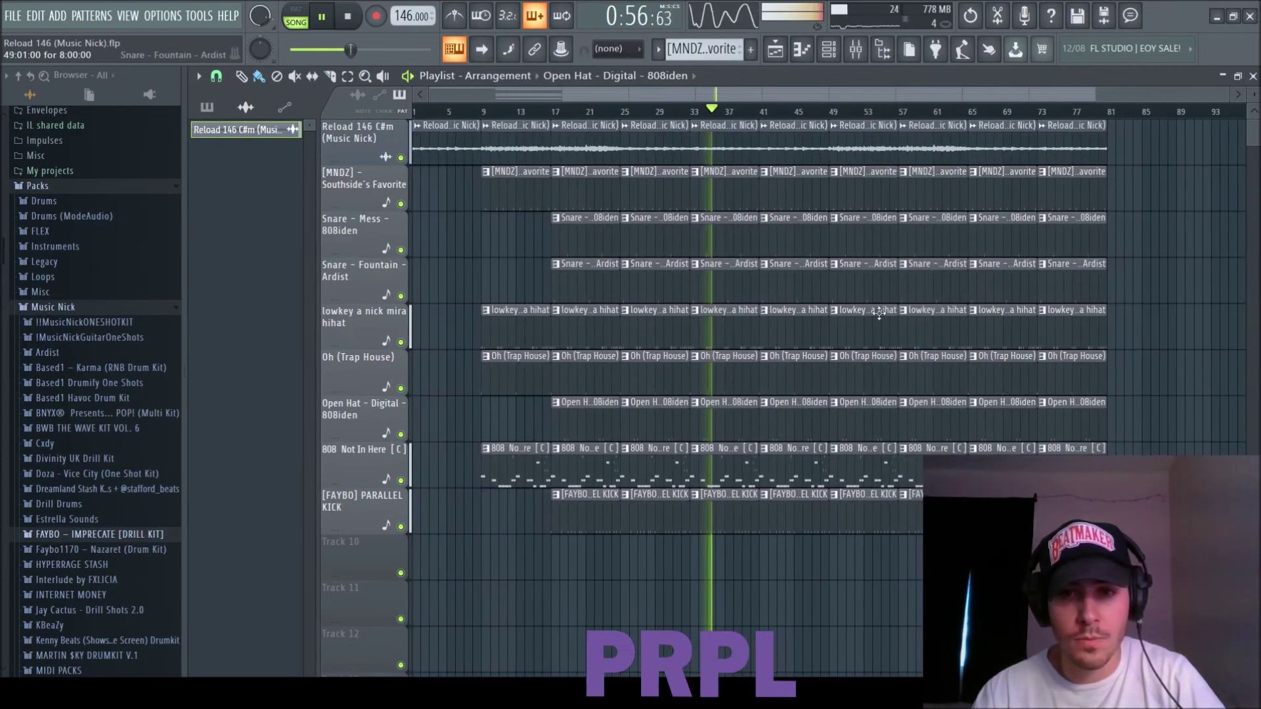
left_click_drag(1109, 521, 812, 178, "ctrl")
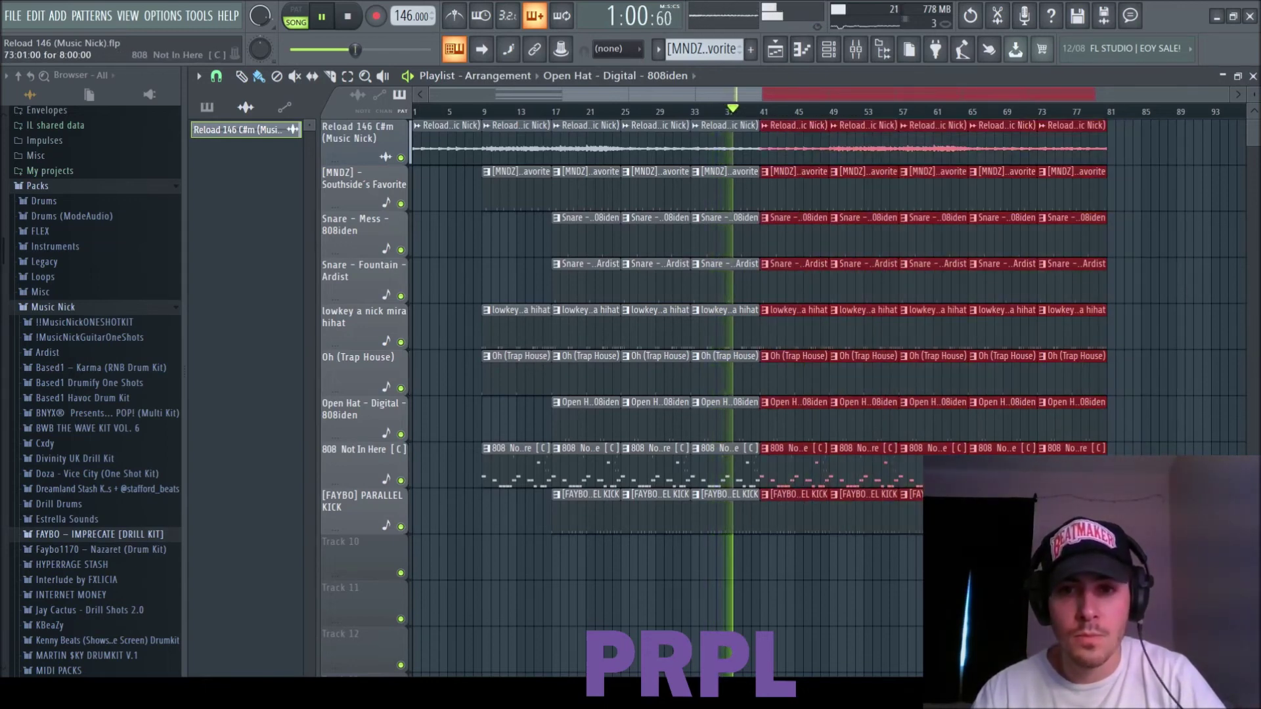
key("Delete")
- Duplicate the whole arrangement of bars 1 to 40 at bar 41 and play from bar 40
key("ctrl+a")
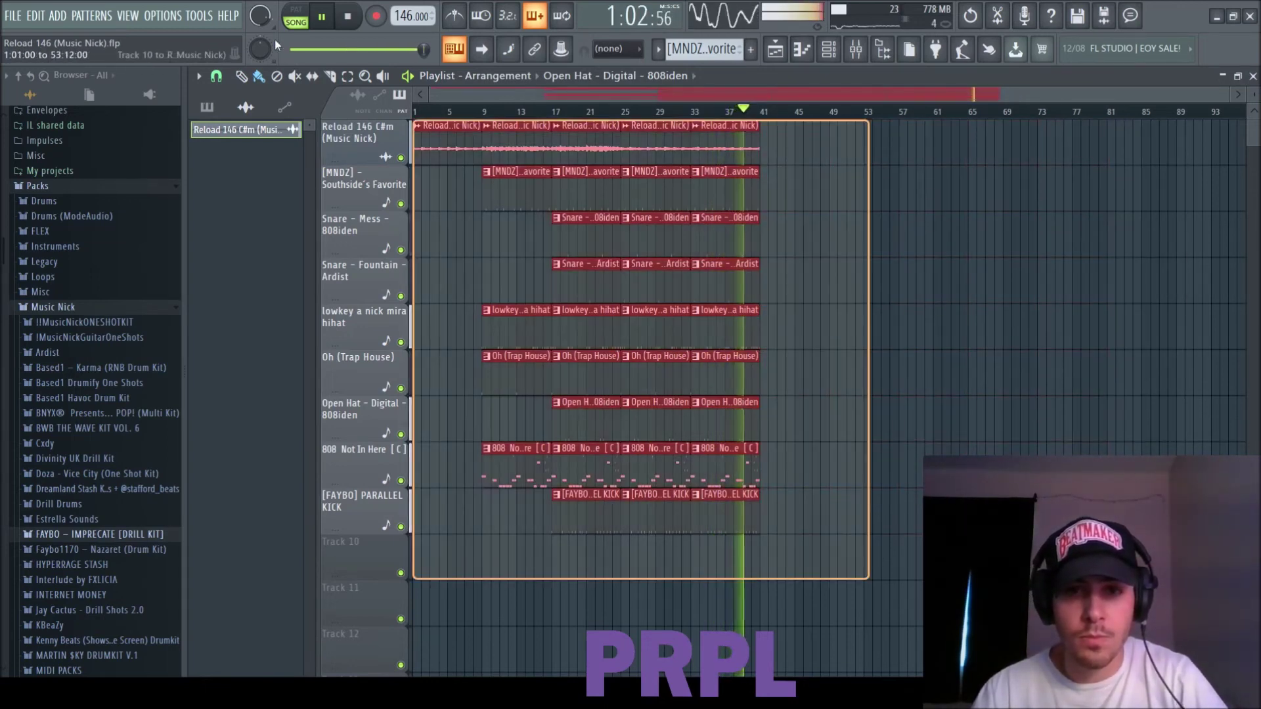
key("ctrl+b")
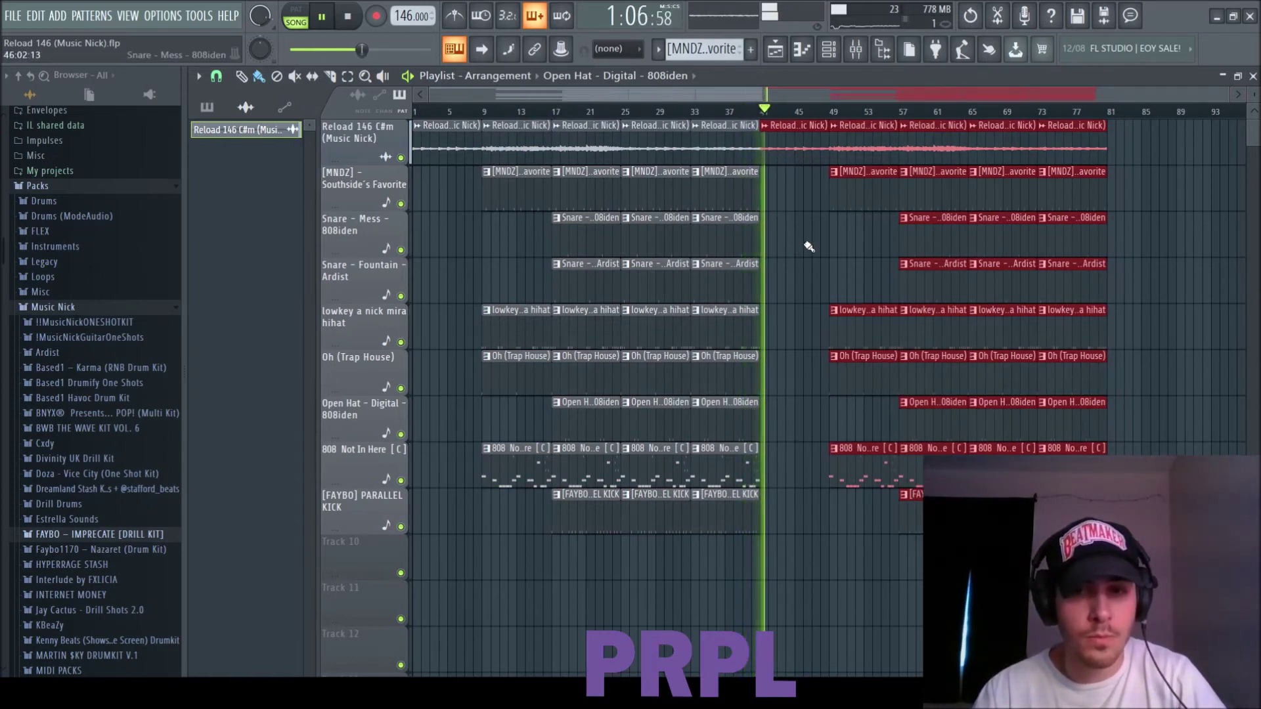
left_click(752, 115)
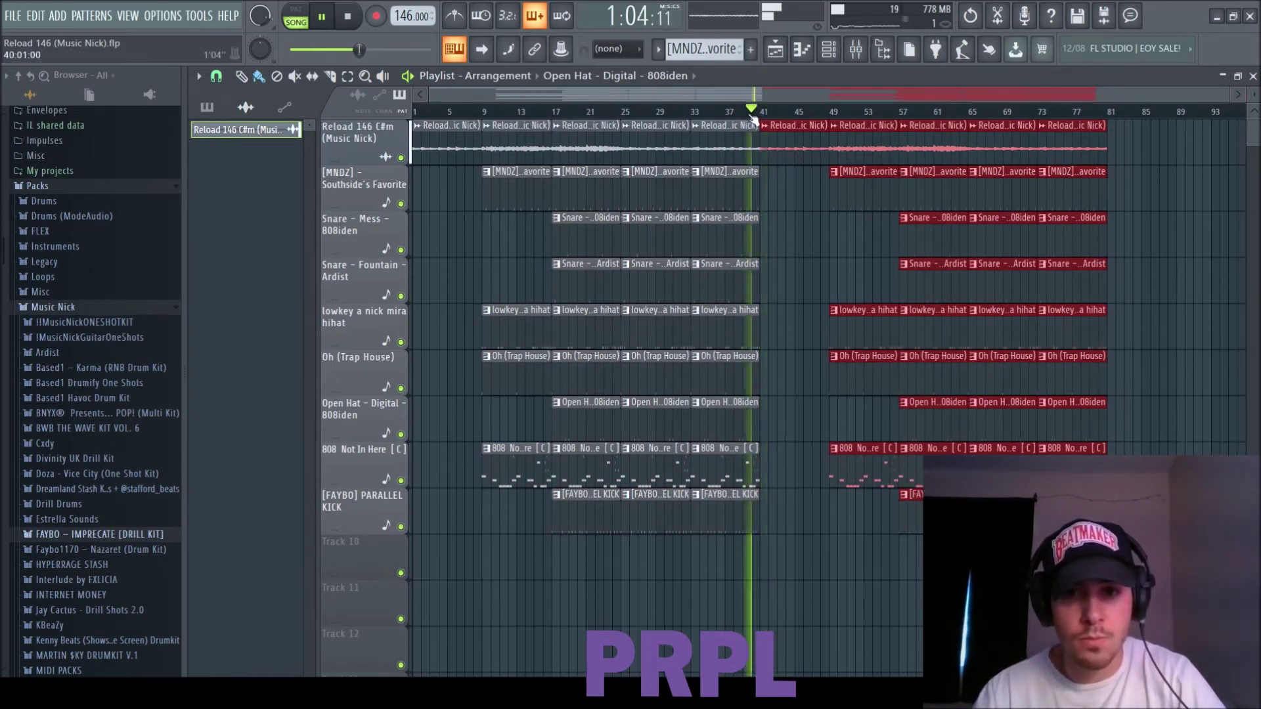
- Duplicate the bar 33 808 clip at bar 41, trim its end back to bar 47, and save the project
left_click_drag(785, 474, 743, 465)
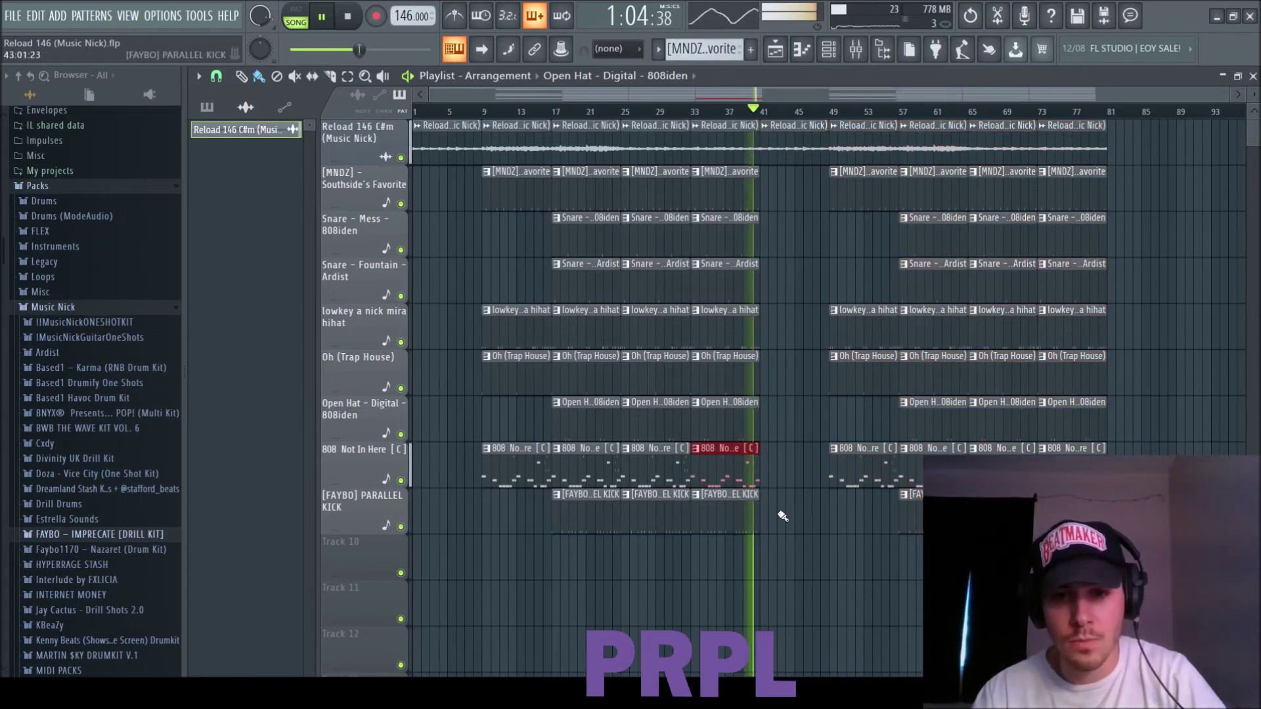
key("ctrl+b")
scroll(813, 532, "up", 5)
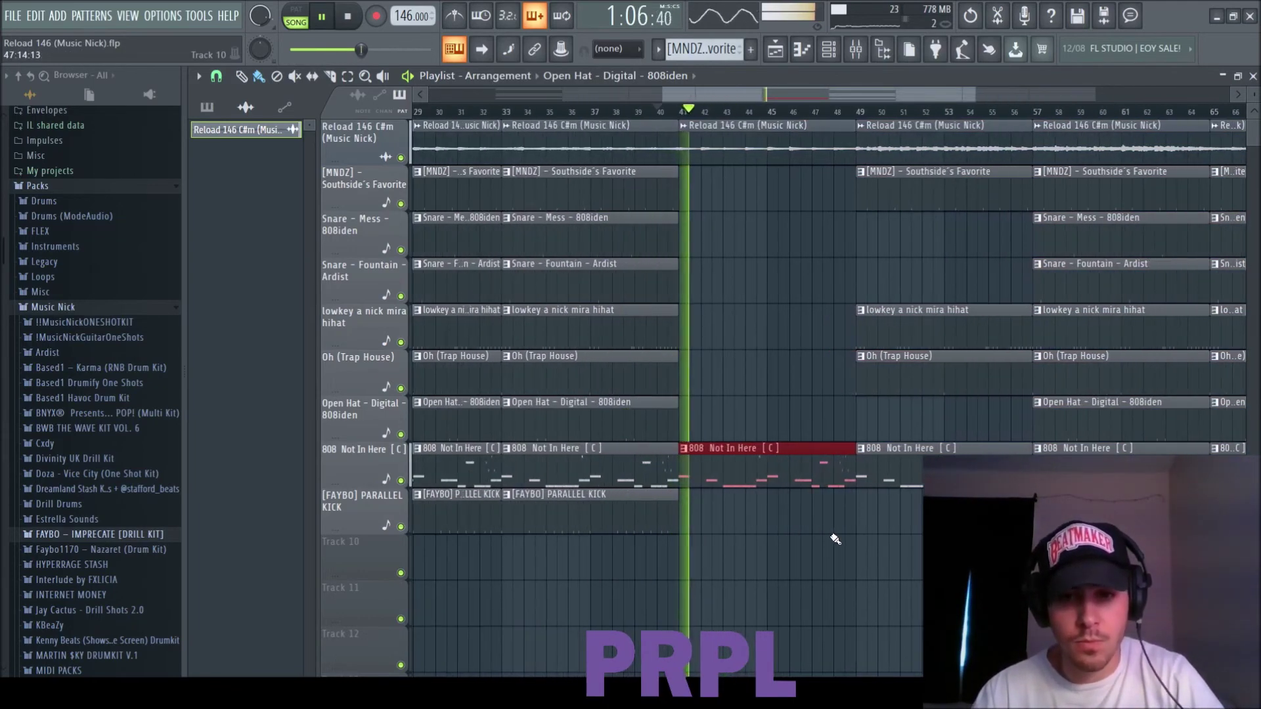
left_click_drag(867, 486, 802, 492)
scroll(829, 528, "down", 5)
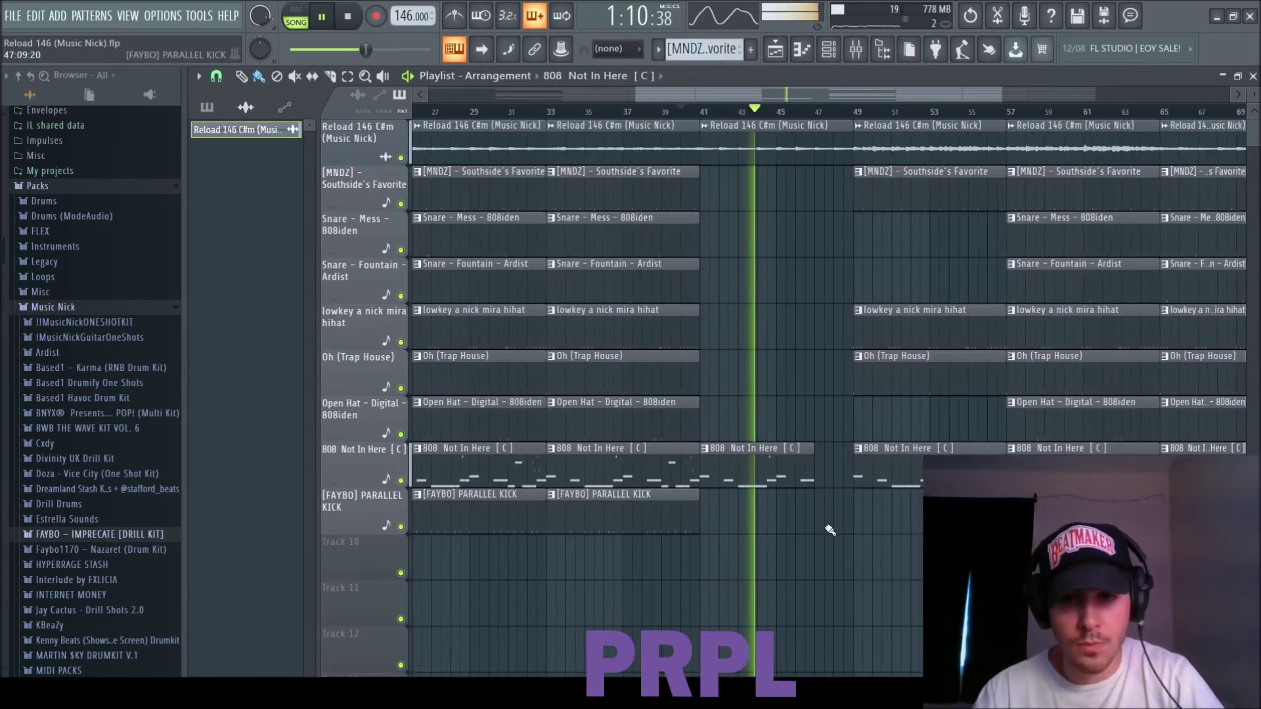
key("ctrl+s")
scroll(901, 527, "down", 2)
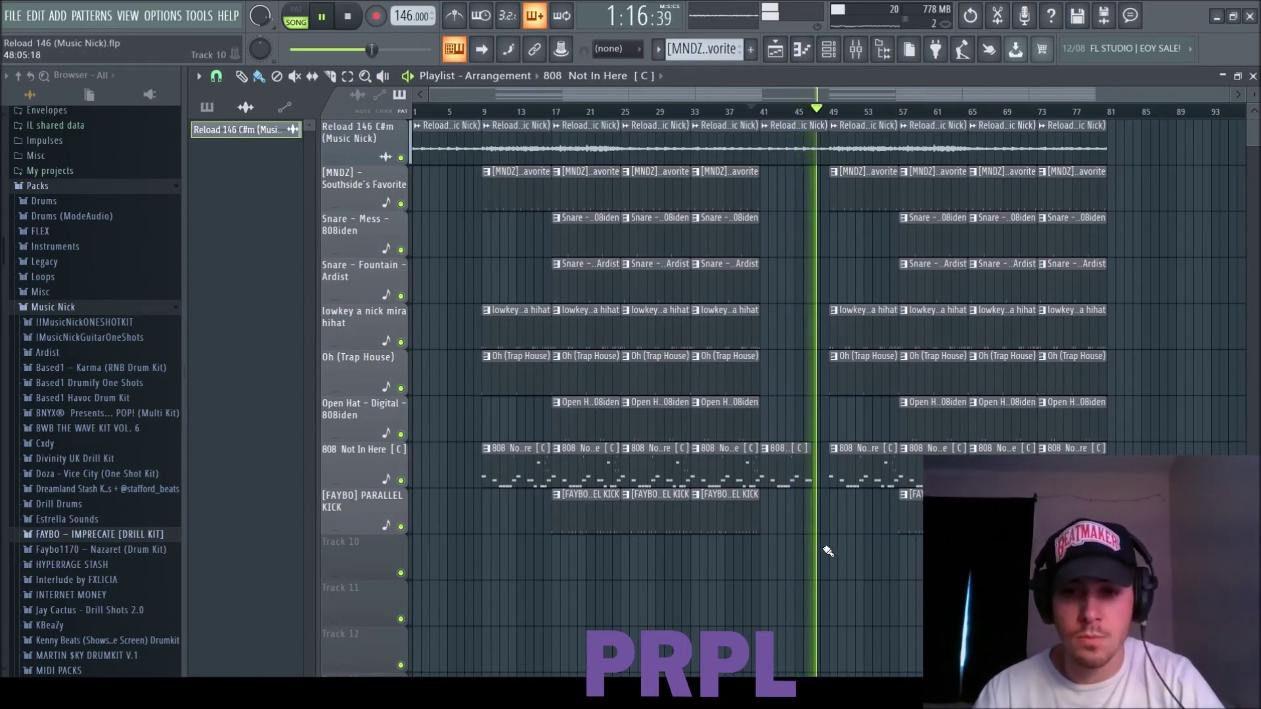
- Copy all clips in bars 41 to 64 to bar 81 and play from about bar 100
left_click(207, 108)
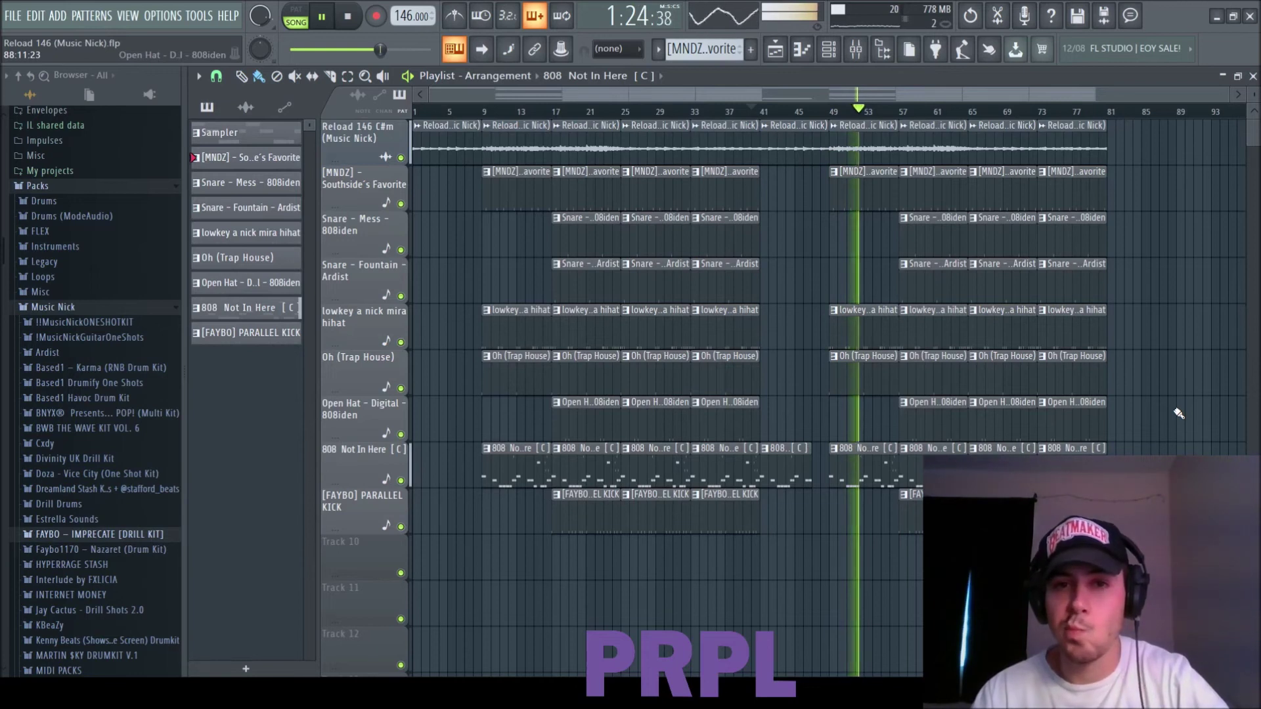
left_click_drag(797, 580, 784, 108)
left_click_drag(964, 580, 785, 78)
left_click_drag(782, 146, 1129, 148)
scroll(1129, 246, "down", 2)
left_click(1172, 111)
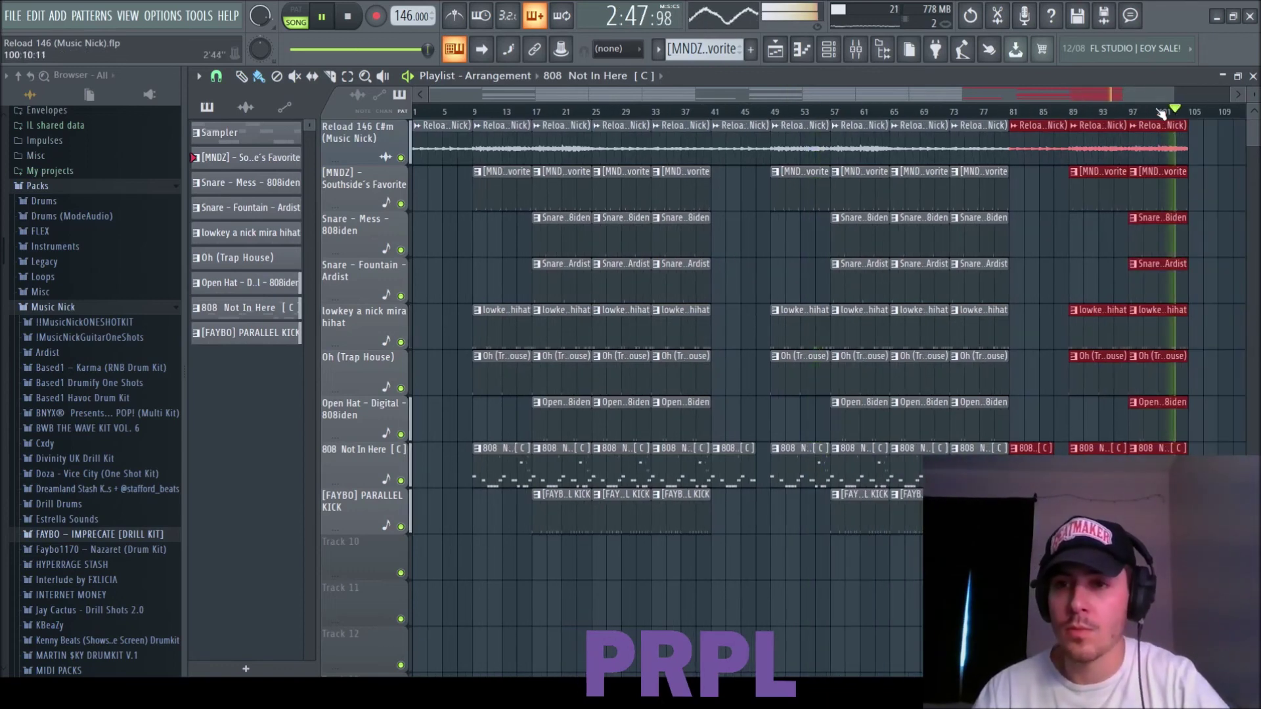
- Check the track levels in the mixer and play the arrangement from the start
scroll(1160, 262, "right", 3)
key("F6")
key("F9")
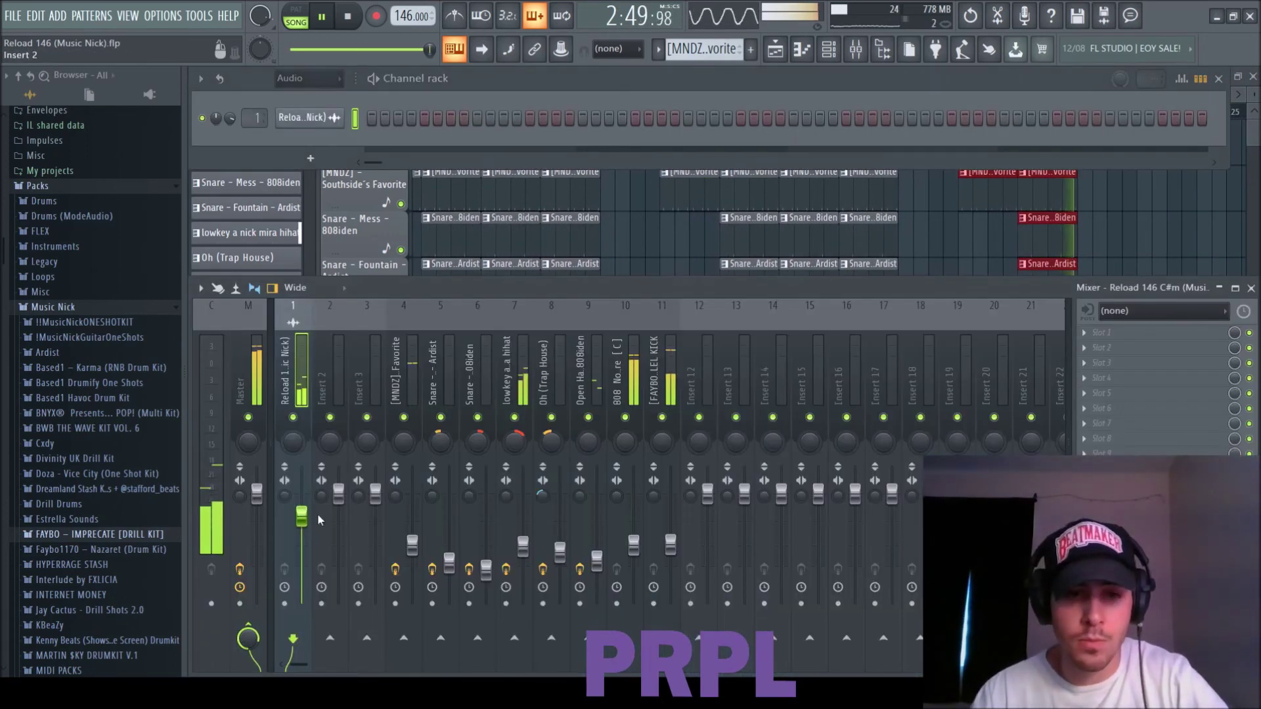
key("space")
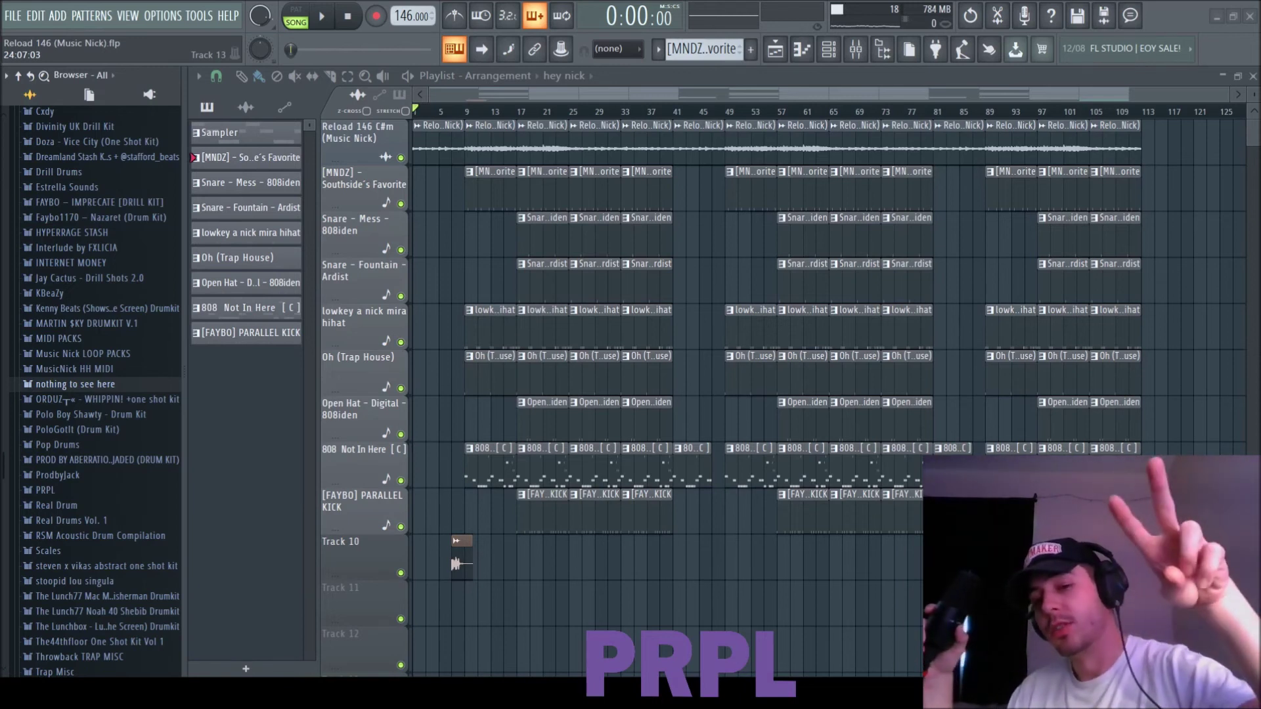
left_click(322, 16)
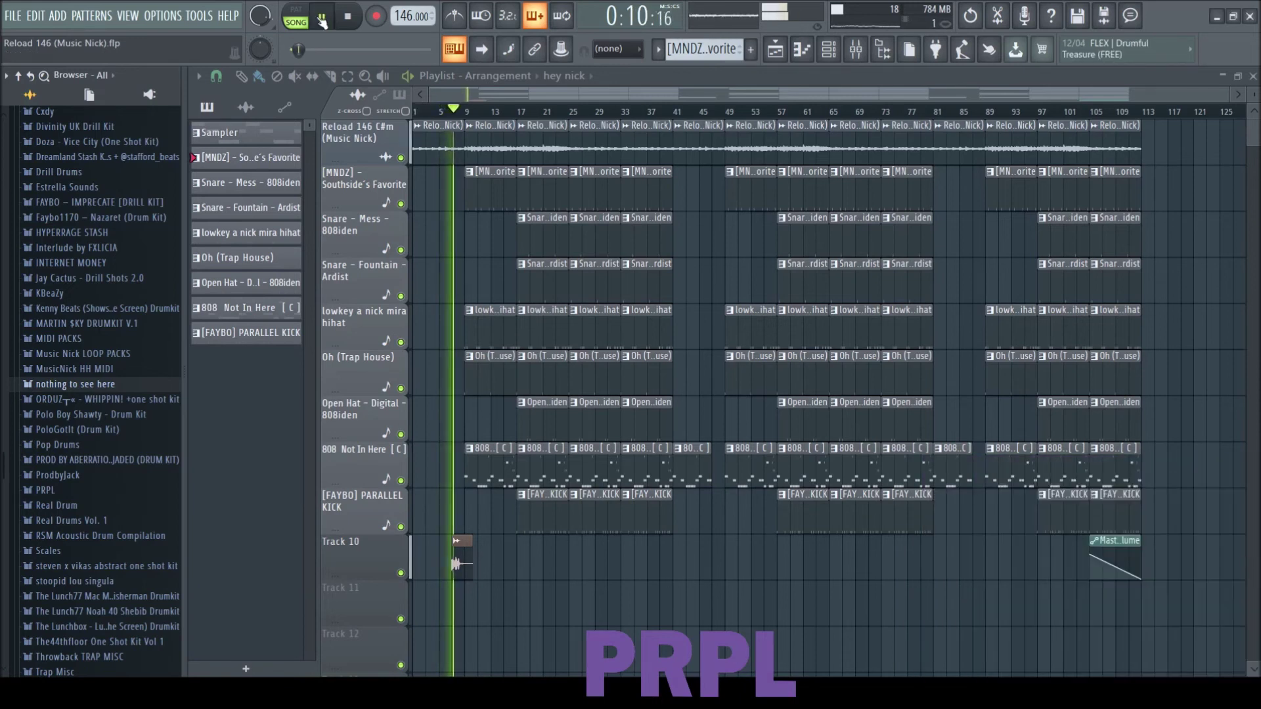